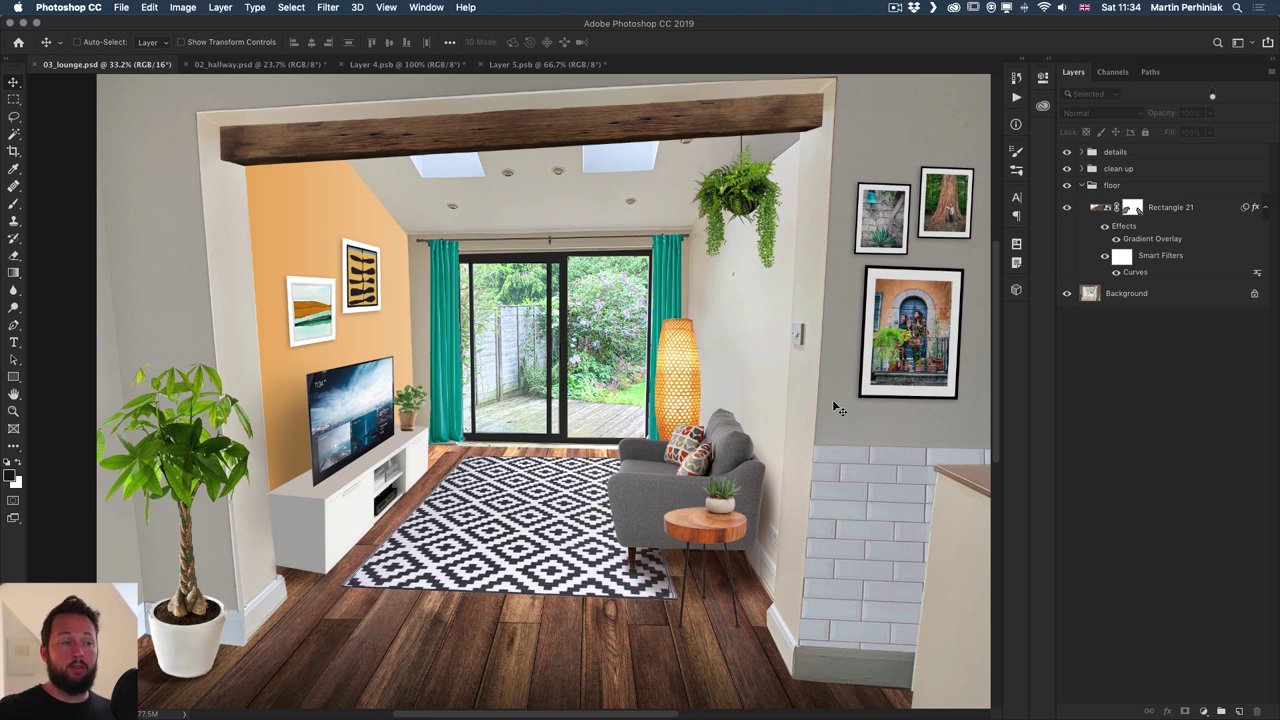
- Switch from 03_lounge.psd to the 02_hallway.psd document
{"action": "key", "text": "ctrl+Tab"}
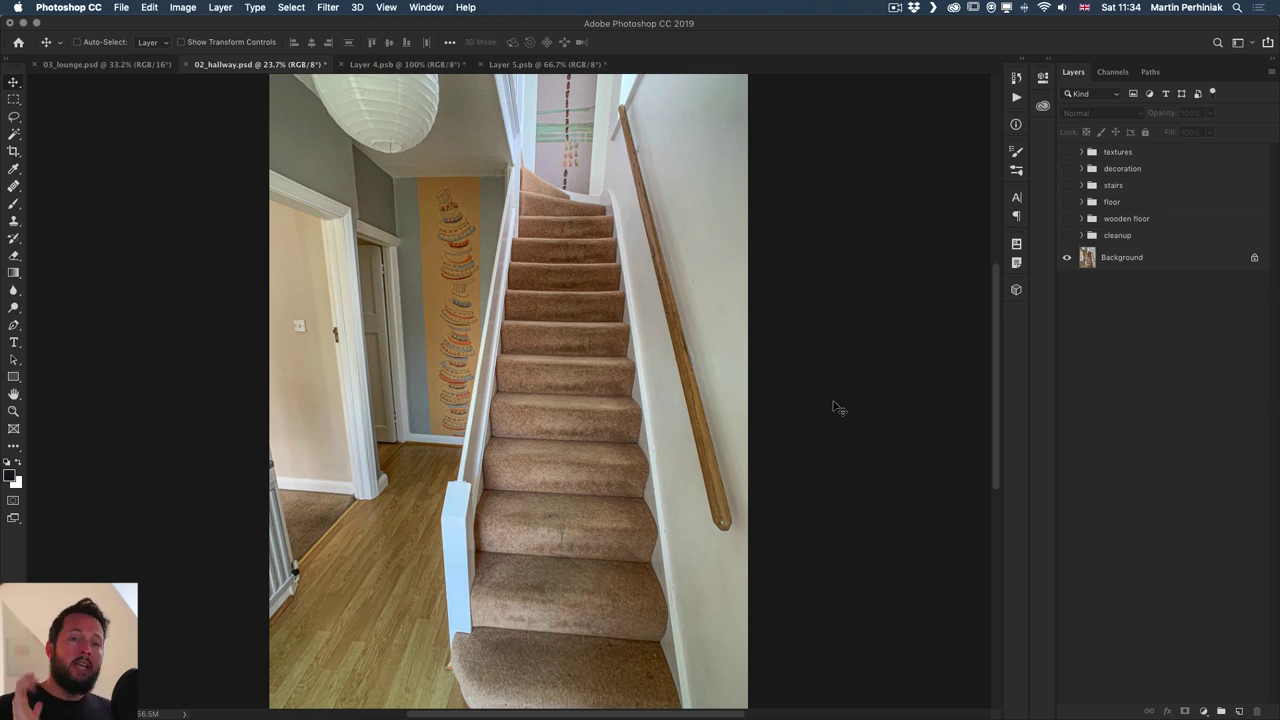
- Toggle the cleanup group to compare before and after, leaving cleanup and decoration groups visible
{"action": "left_click", "coordinate": [1067, 236]}
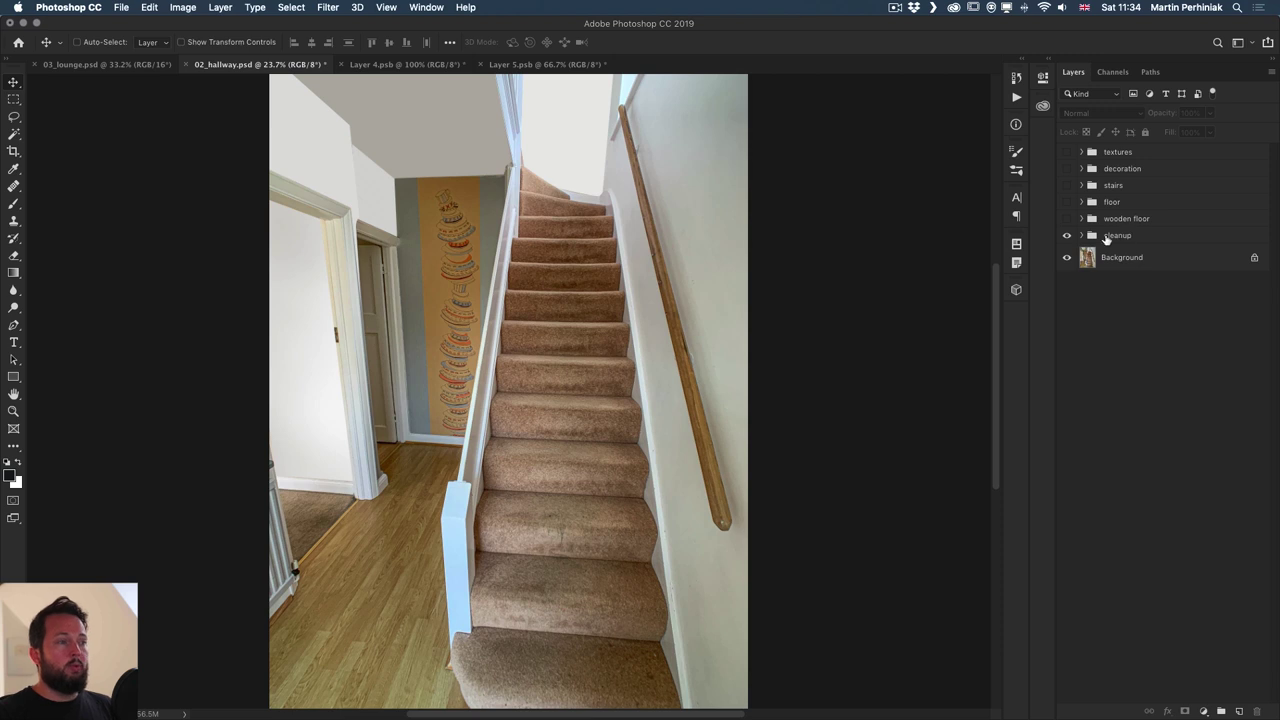
{"action": "left_click", "coordinate": [1067, 236]}
{"action": "left_click", "coordinate": [1067, 236]}
{"action": "left_click", "coordinate": [1067, 236]}
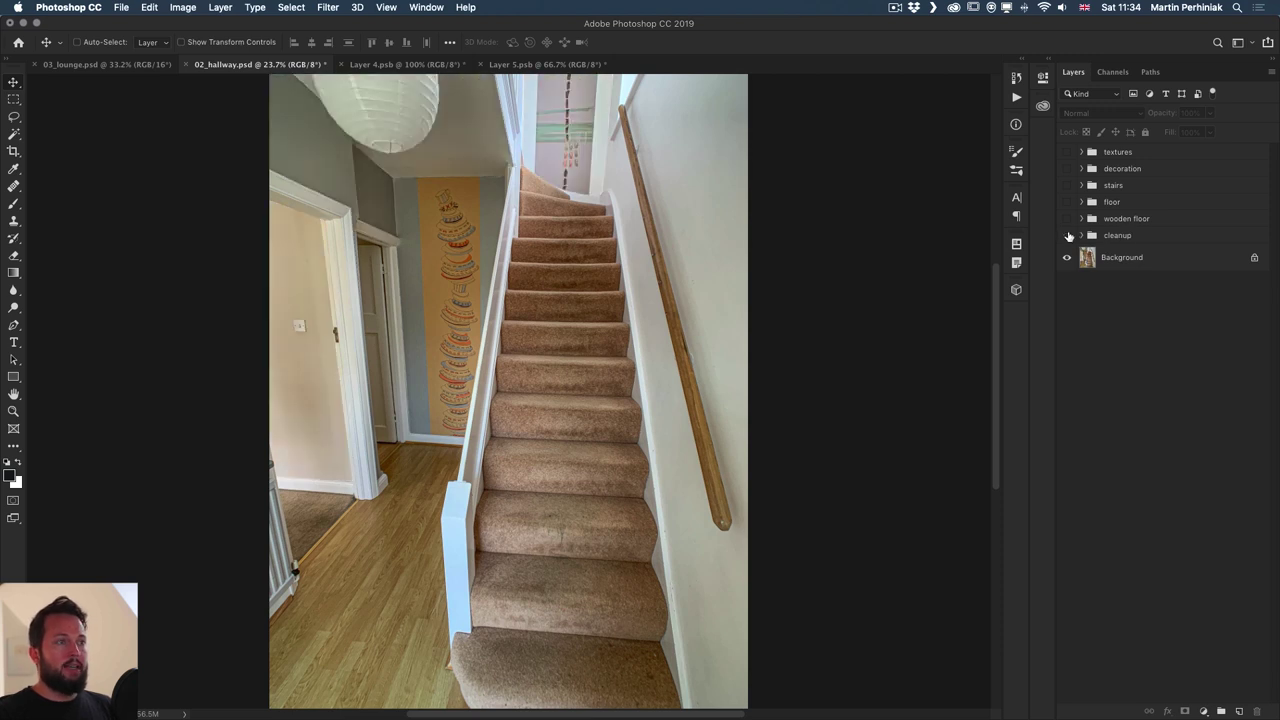
{"action": "left_click", "coordinate": [1067, 236]}
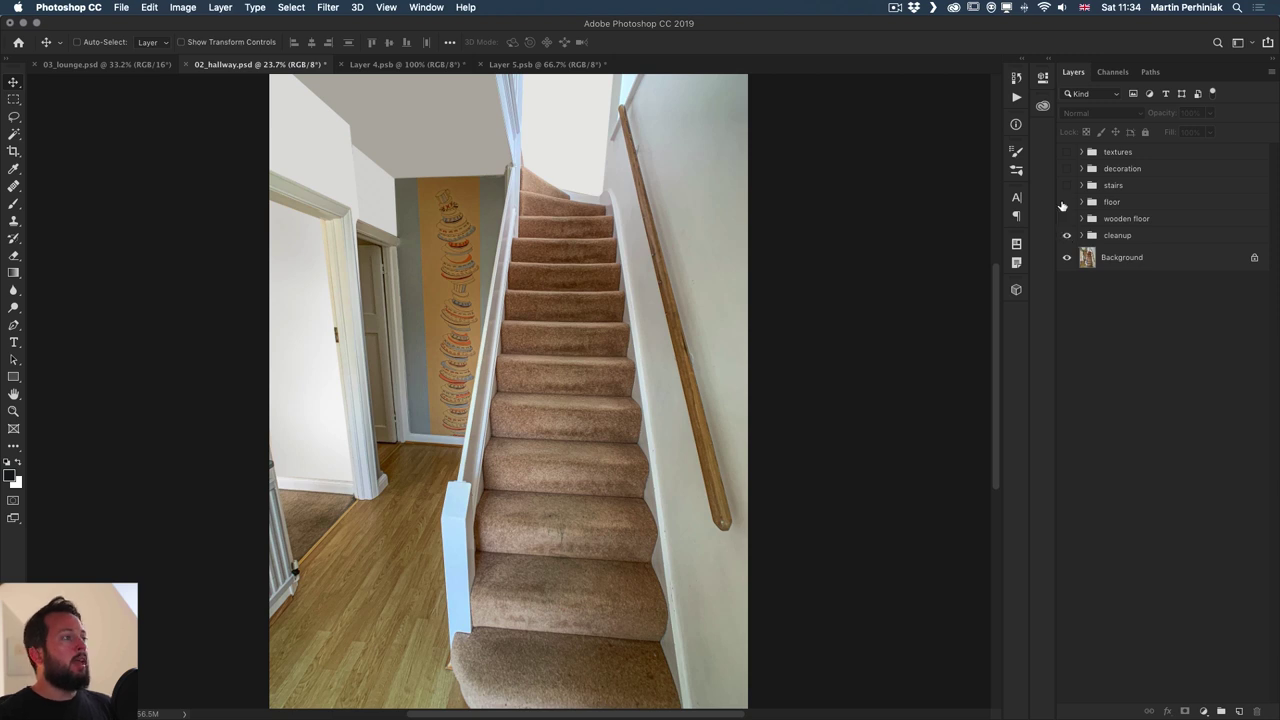
{"action": "left_click", "coordinate": [1067, 170]}
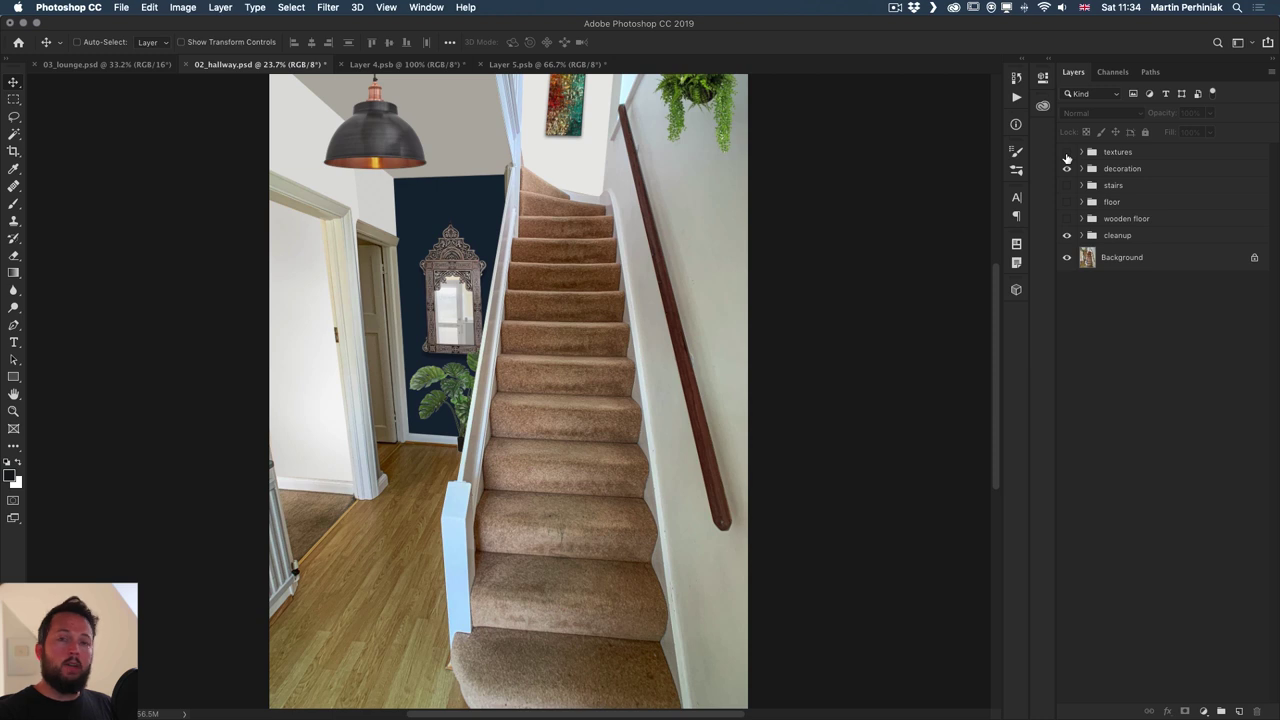
- Expand the textures group and briefly preview the finished tiled-riser stairs, then hide them
{"action": "left_click", "coordinate": [1079, 152]}
{"action": "left_click", "coordinate": [1067, 152]}
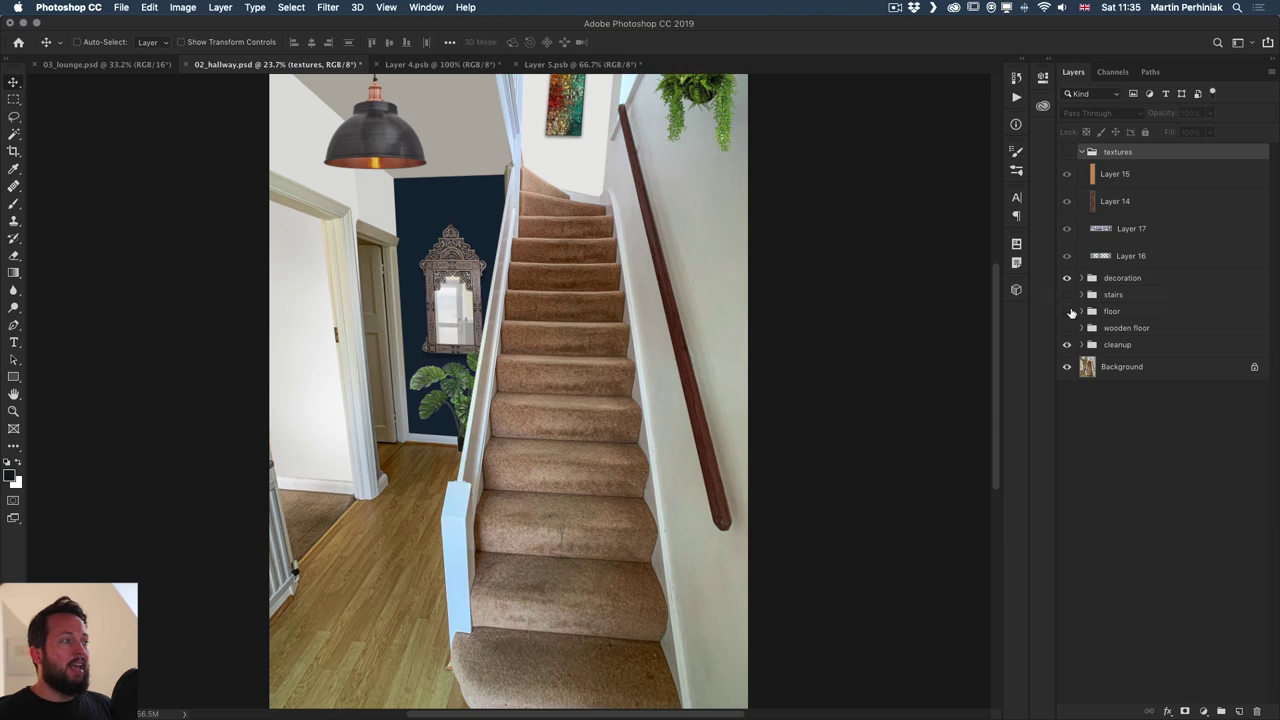
{"action": "left_click", "coordinate": [1067, 296]}
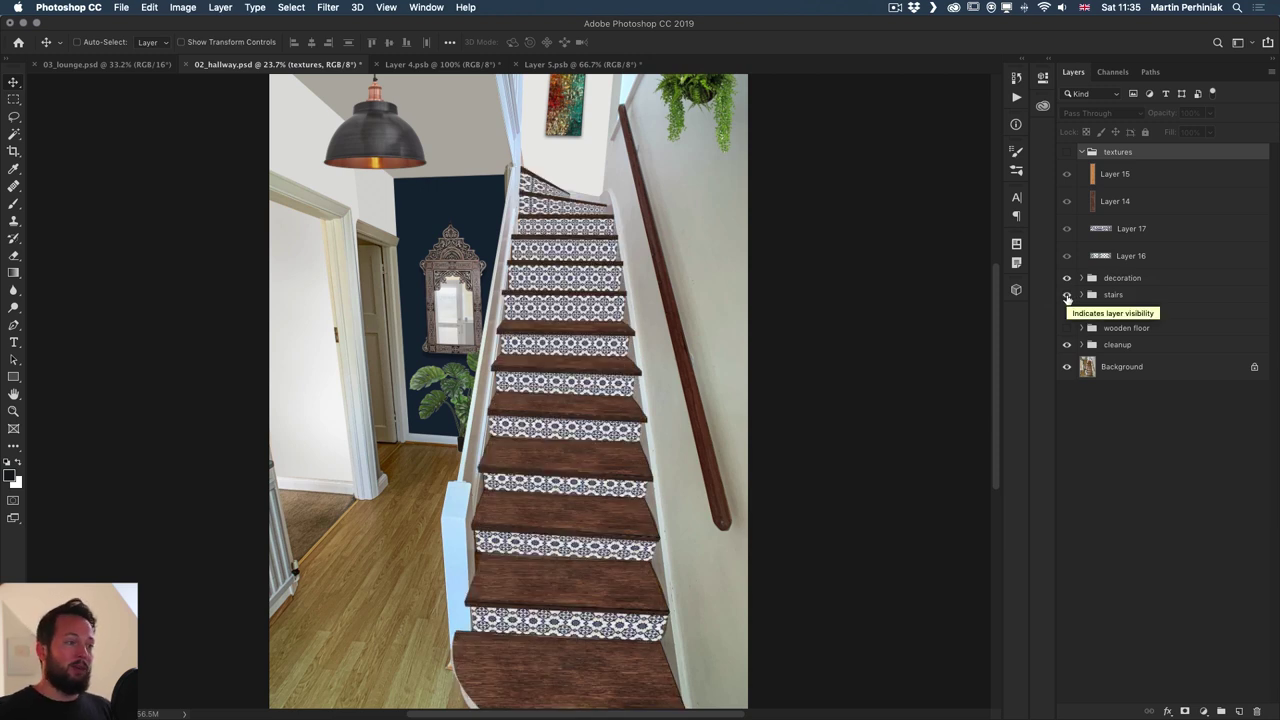
{"action": "left_click", "coordinate": [1067, 296]}
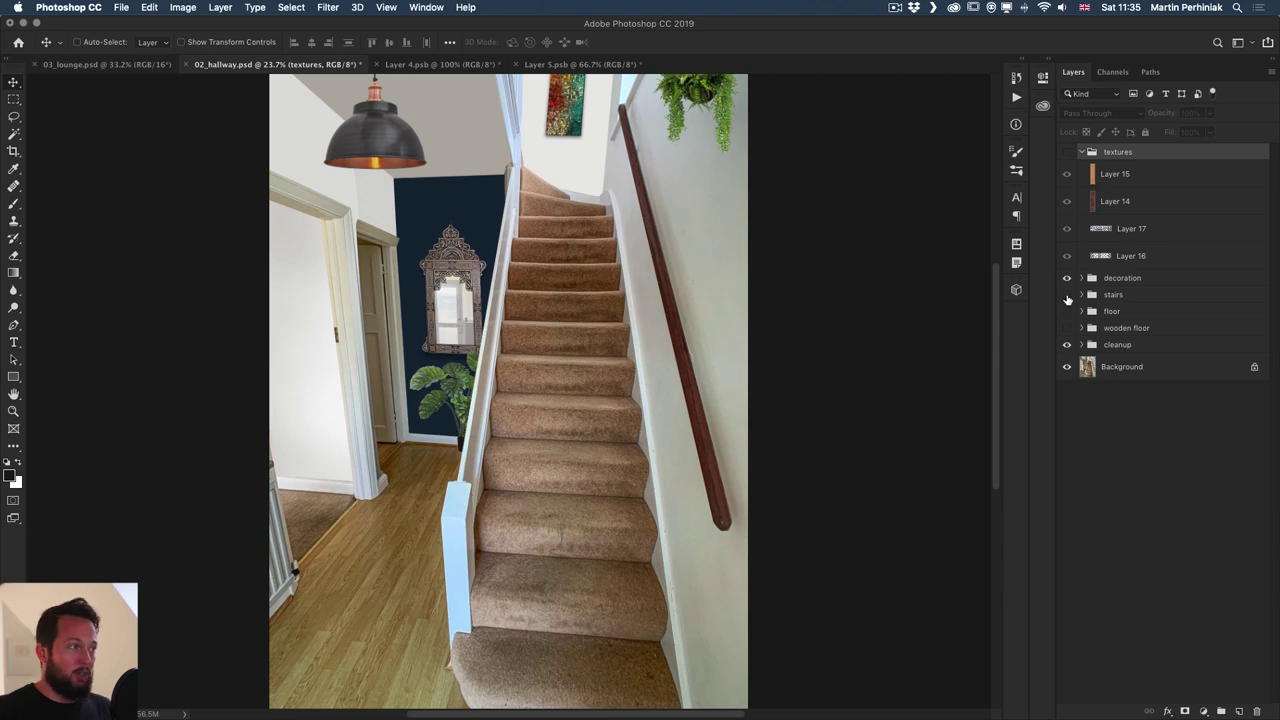
- Move the dark wood strip, Layer 14, above the textures group and hide the other textures
{"action": "left_click", "coordinate": [1066, 152]}
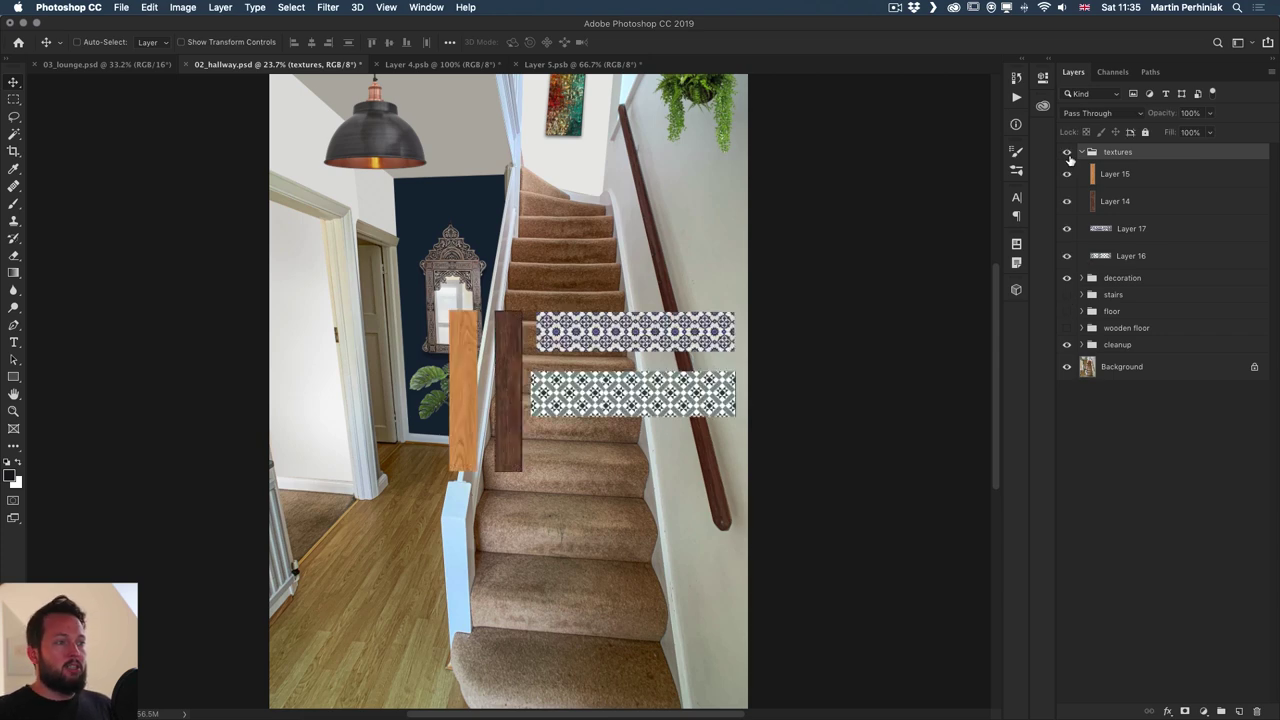
{"action": "key", "text": "z"}
{"action": "left_click_drag", "start_coordinate": [507, 390], "coordinate": [551, 379]}
{"action": "key", "text": "v"}
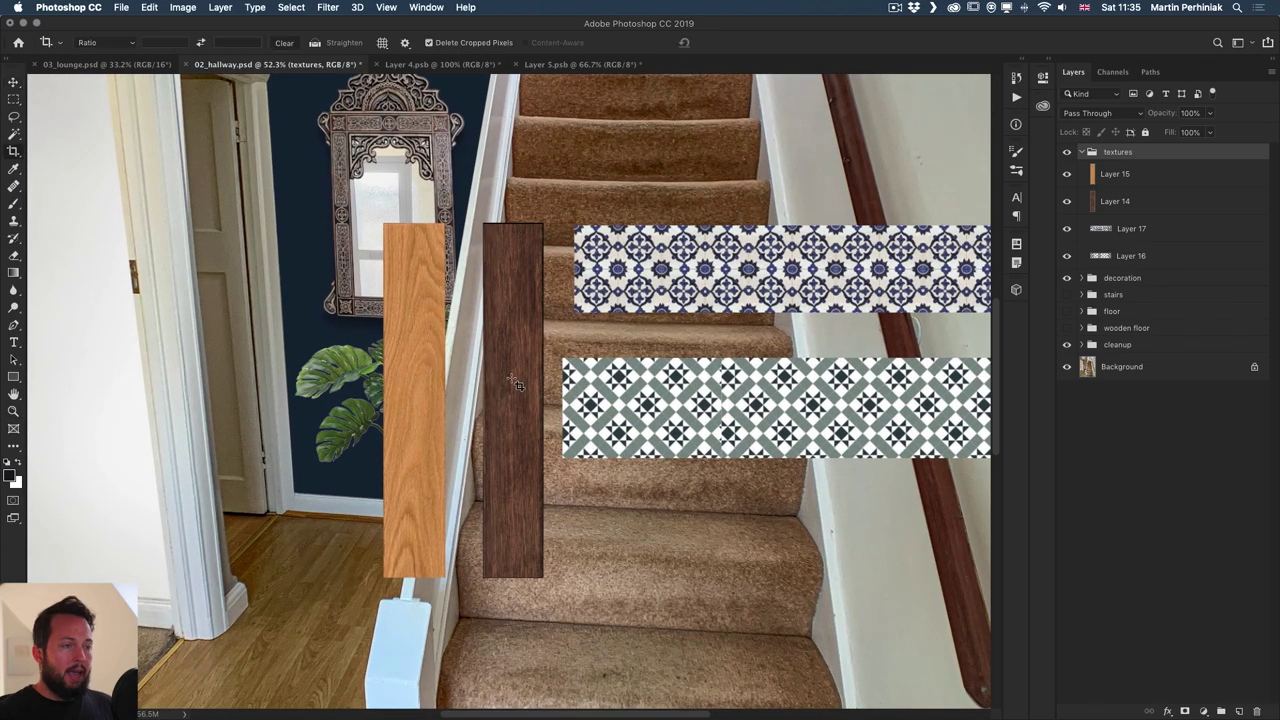
{"action": "left_click", "coordinate": [517, 352]}
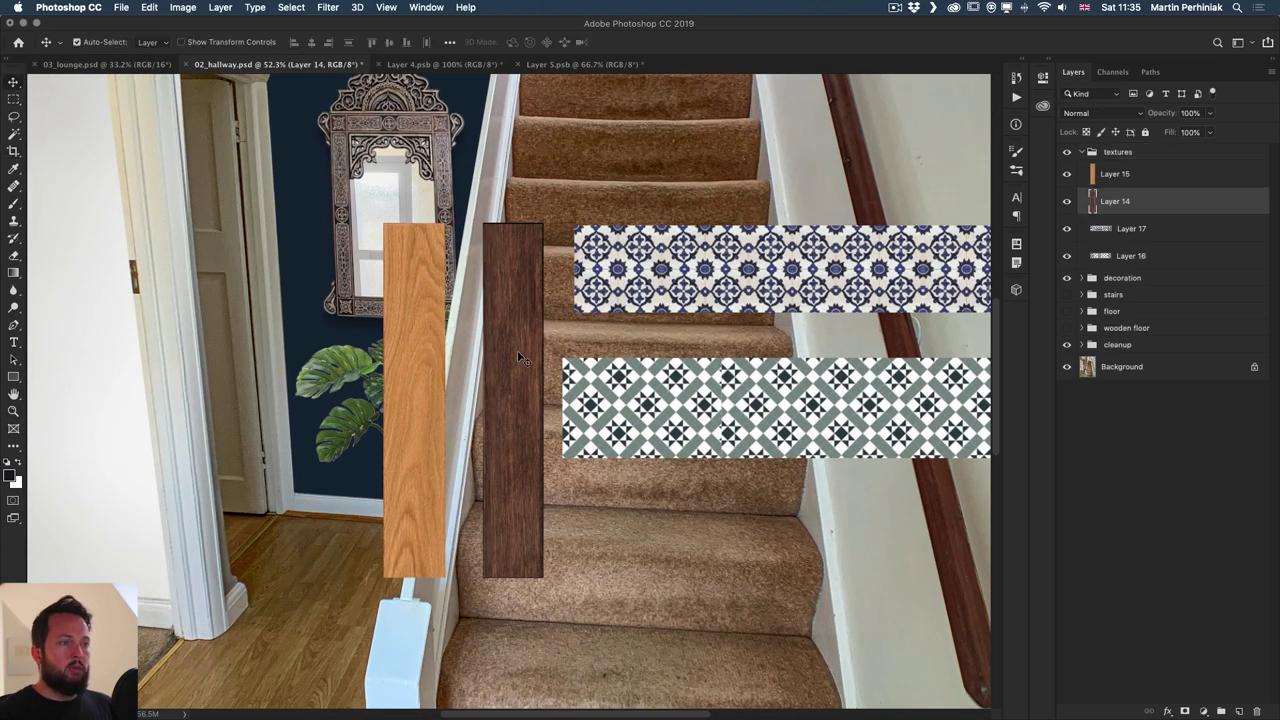
{"action": "left_click_drag", "start_coordinate": [1121, 203], "coordinate": [1122, 150]}
{"action": "left_click", "coordinate": [1082, 180]}
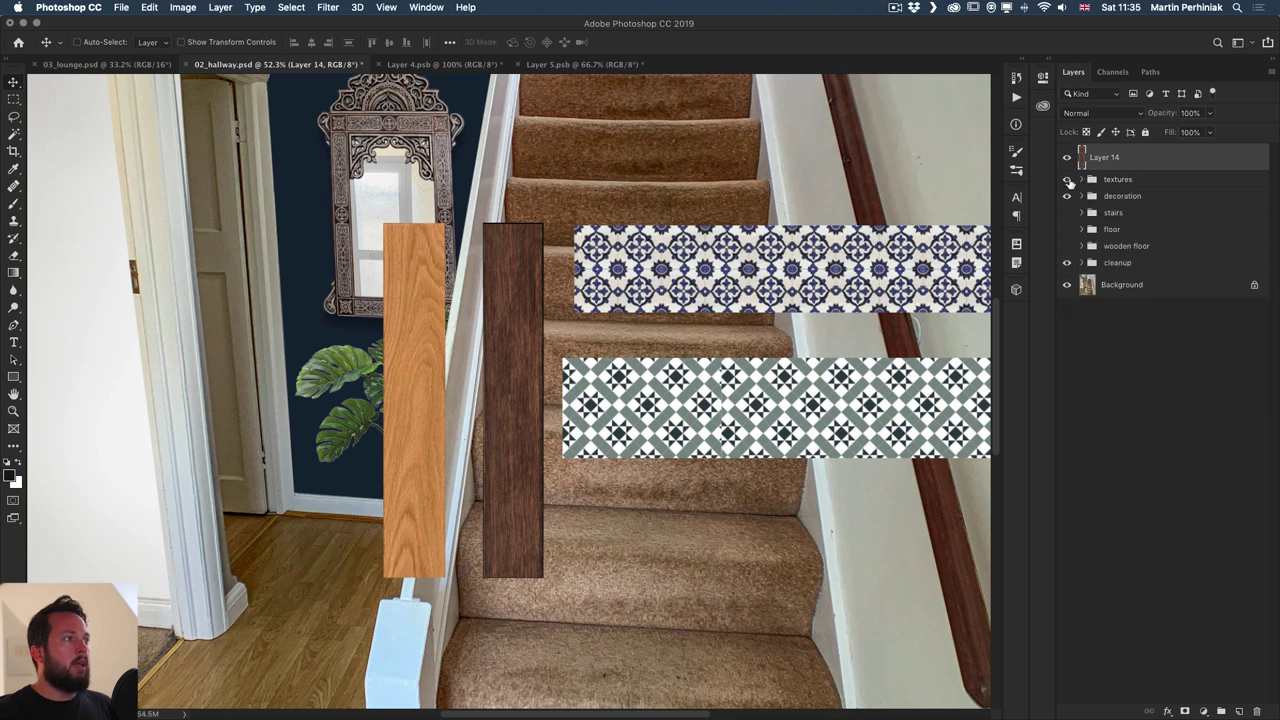
{"action": "left_click", "coordinate": [1067, 180]}
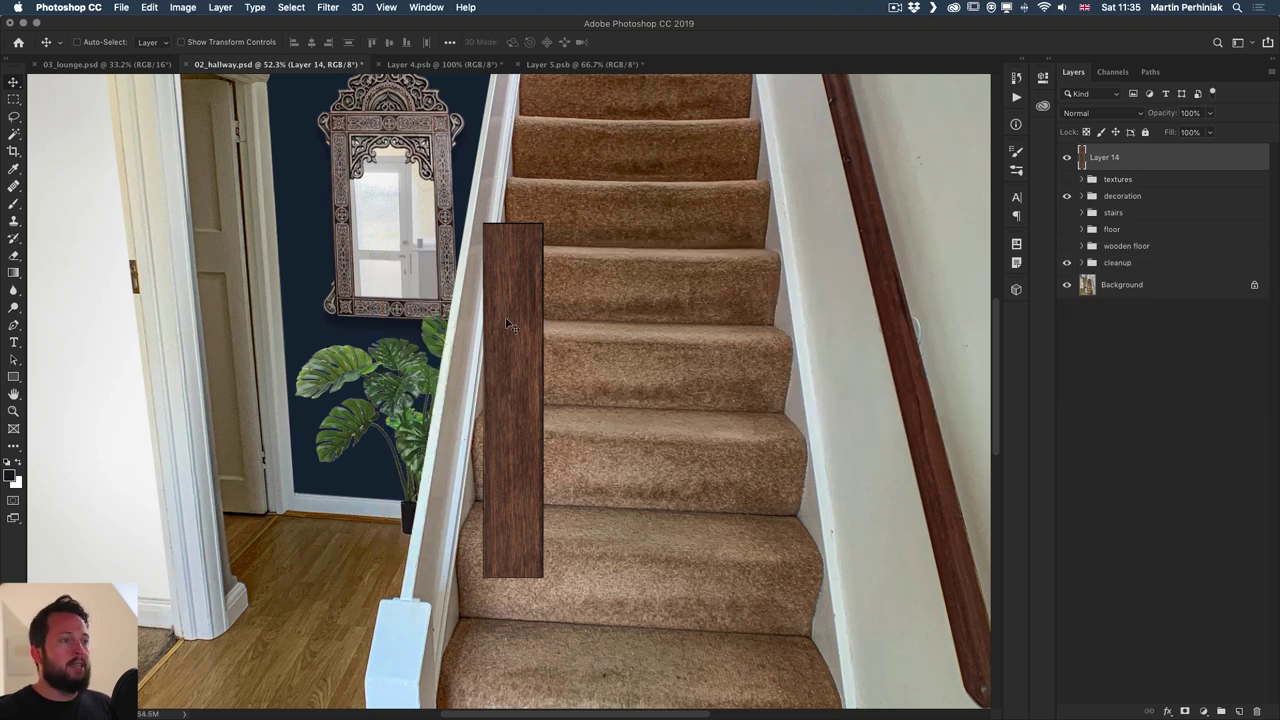
- Rotate the dark wood strip 90° to lie horizontally across a carpeted step
{"action": "left_click_drag", "start_coordinate": [507, 325], "coordinate": [604, 401]}
{"action": "key", "text": "ctrl+t"}
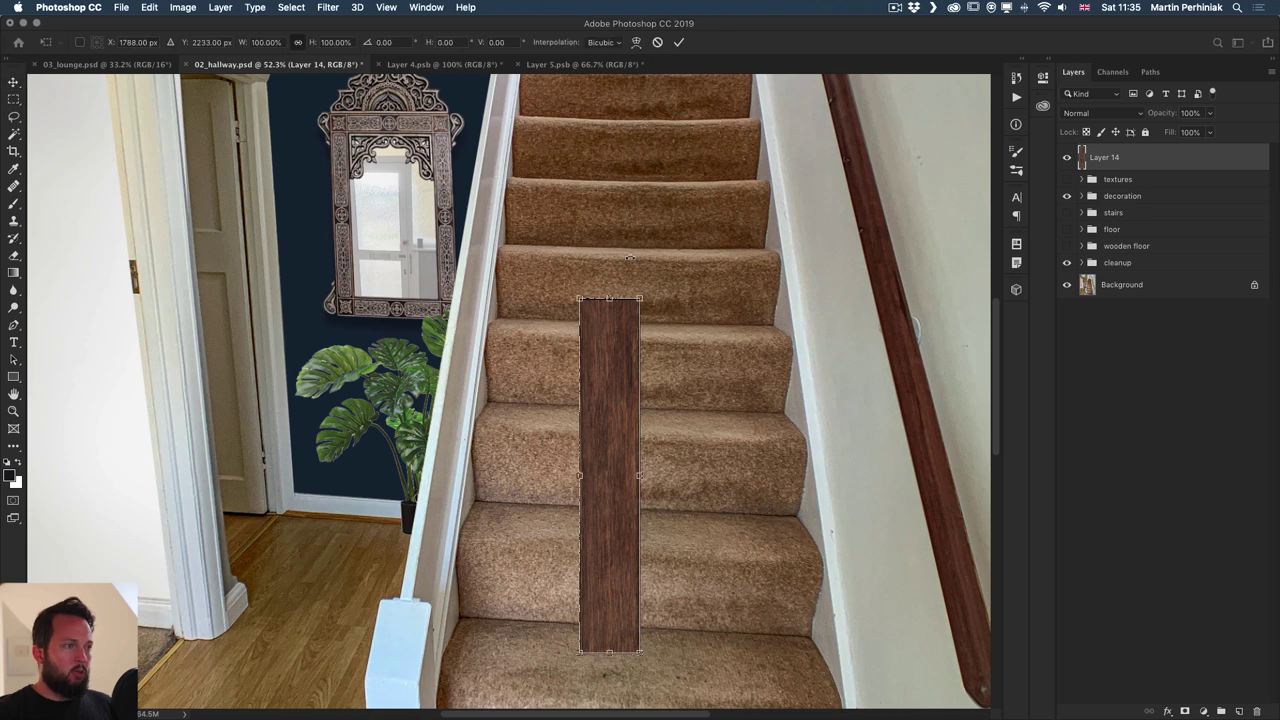
{"action": "left_click_drag", "start_coordinate": [649, 274], "coordinate": [741, 507]}
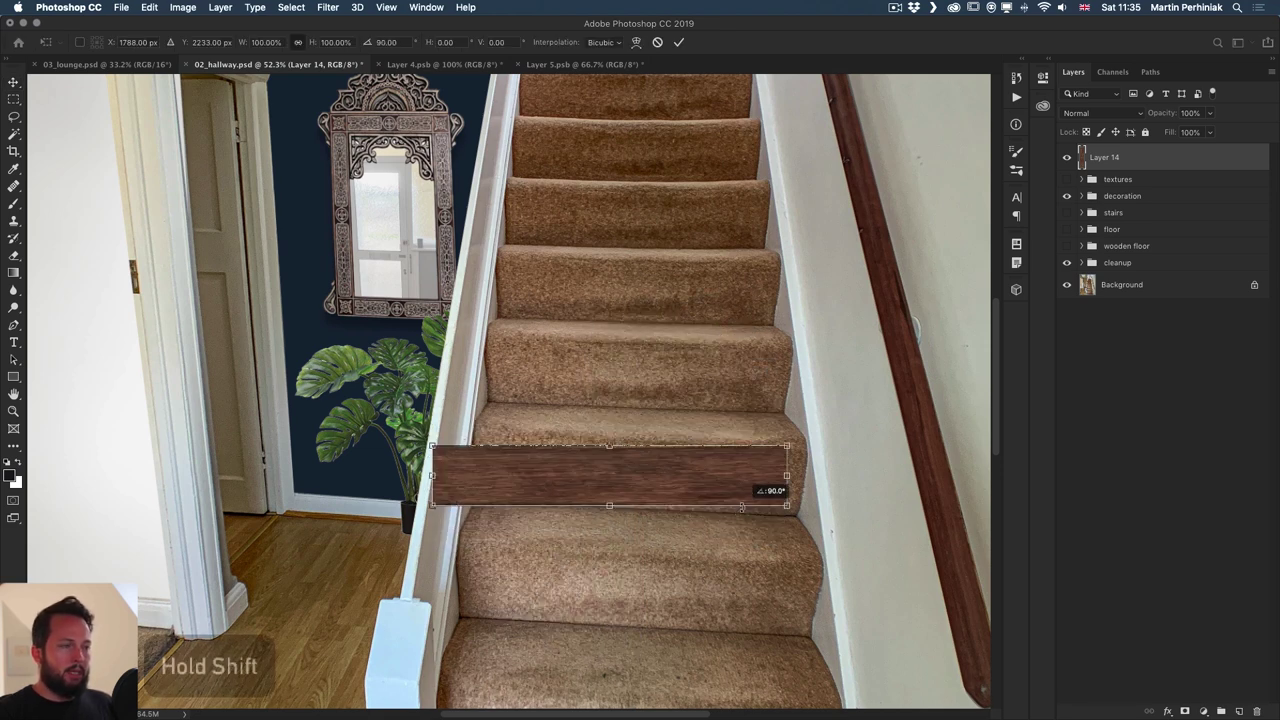
{"action": "left_click_drag", "start_coordinate": [657, 488], "coordinate": [726, 419]}
{"action": "key", "text": "Return"}
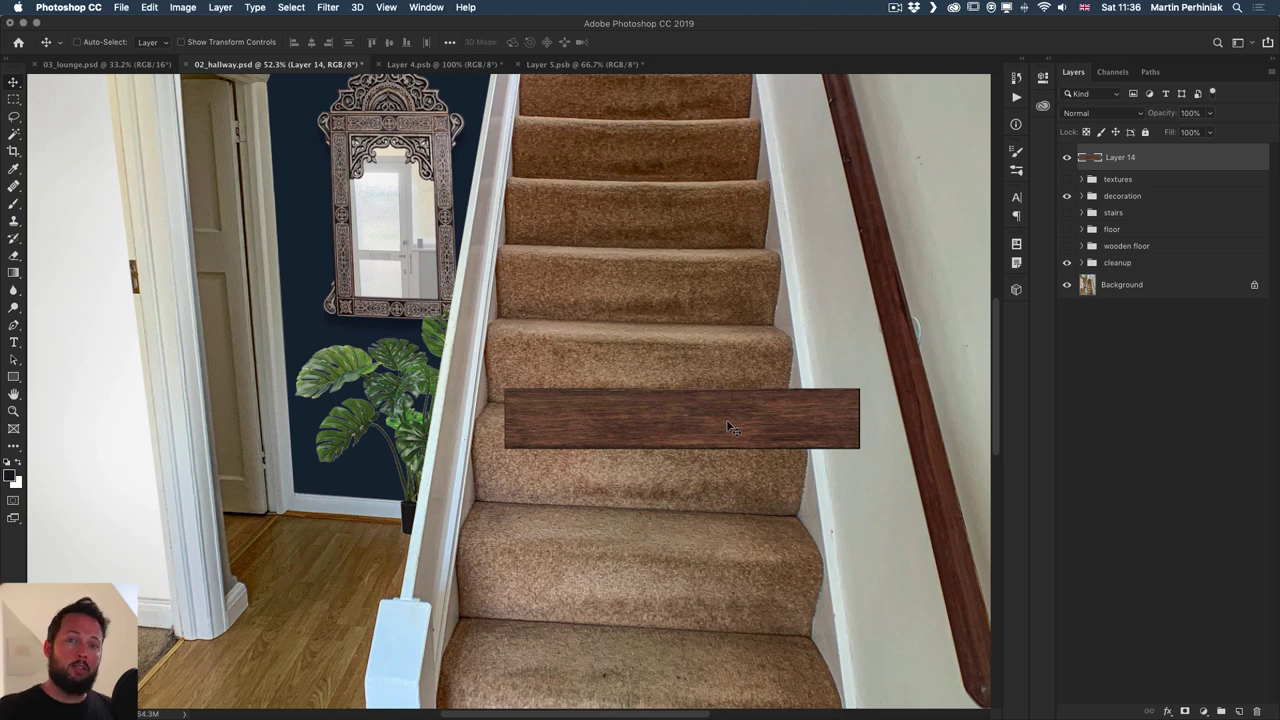
- Convert the horizontal wood plank on Layer 14 into a smart object
{"action": "right_click", "coordinate": [1158, 157]}
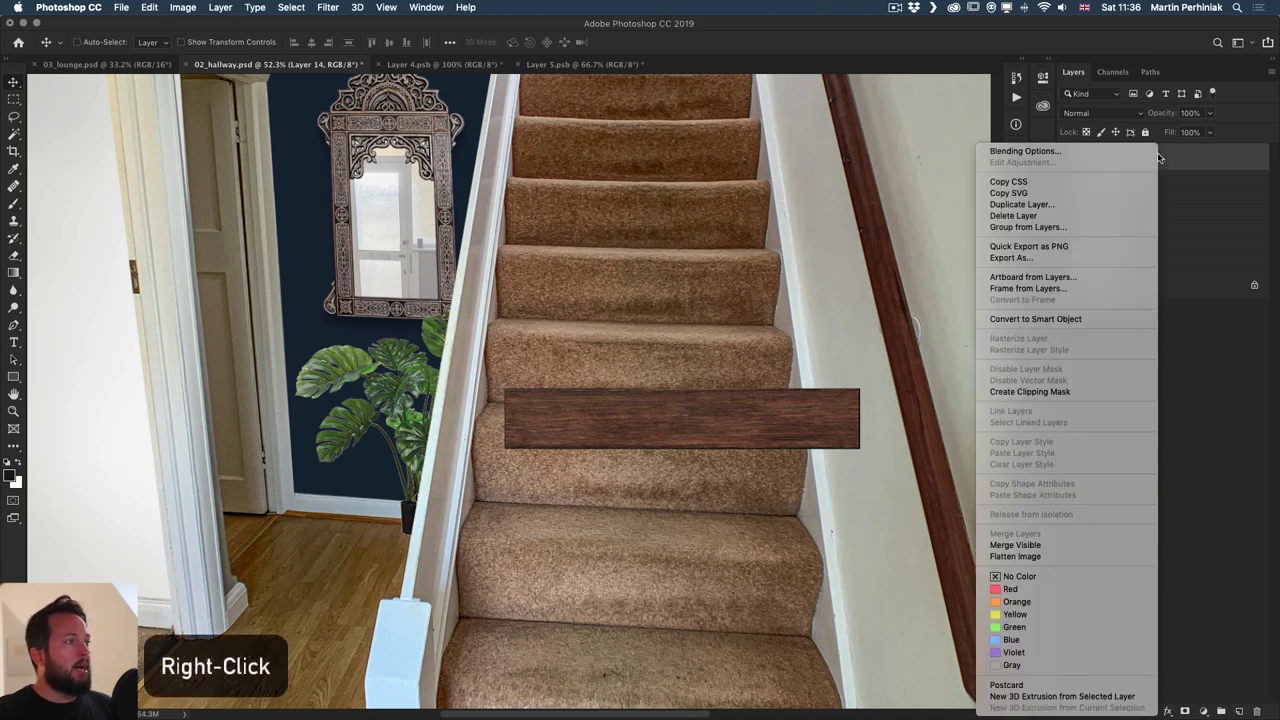
{"action": "left_click", "coordinate": [1059, 321]}
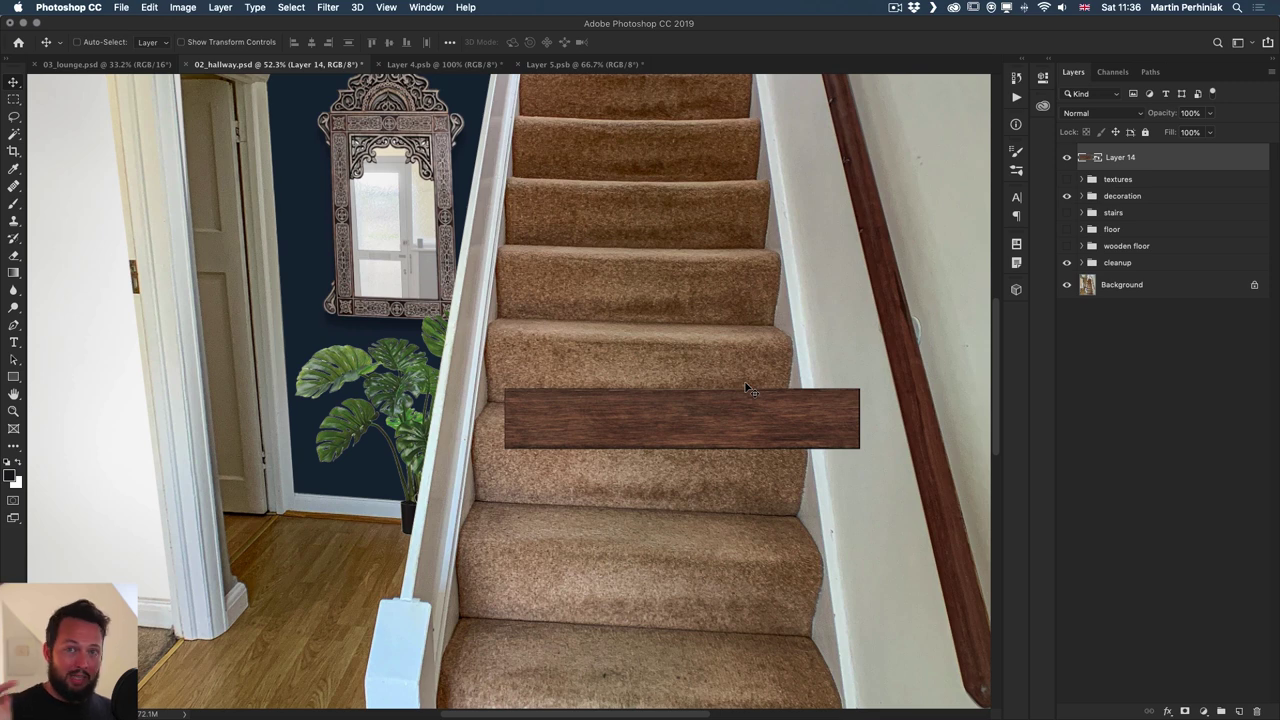
{"action": "scroll", "coordinate": [629, 466], "scroll_direction": "down", "scroll_amount": 5}
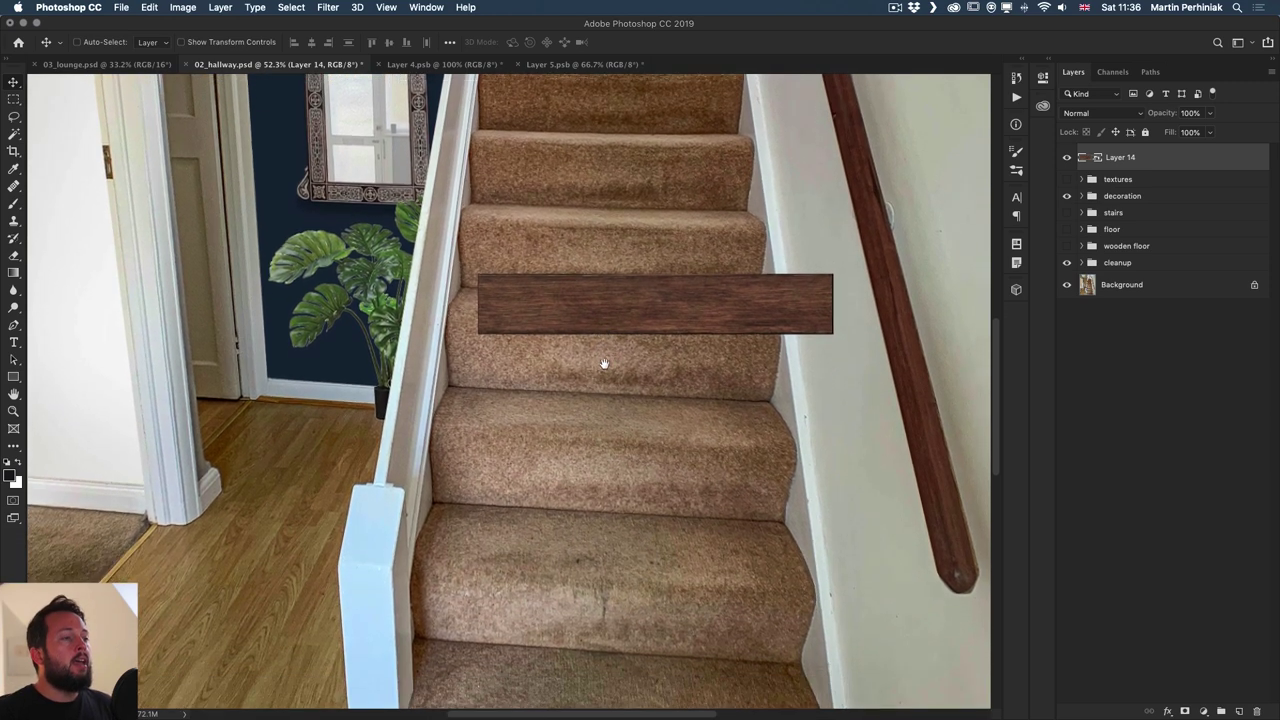
- Move the plank onto a lower stair and distort its corners to fit the tread's perspective
{"action": "left_click_drag", "start_coordinate": [637, 279], "coordinate": [587, 498]}
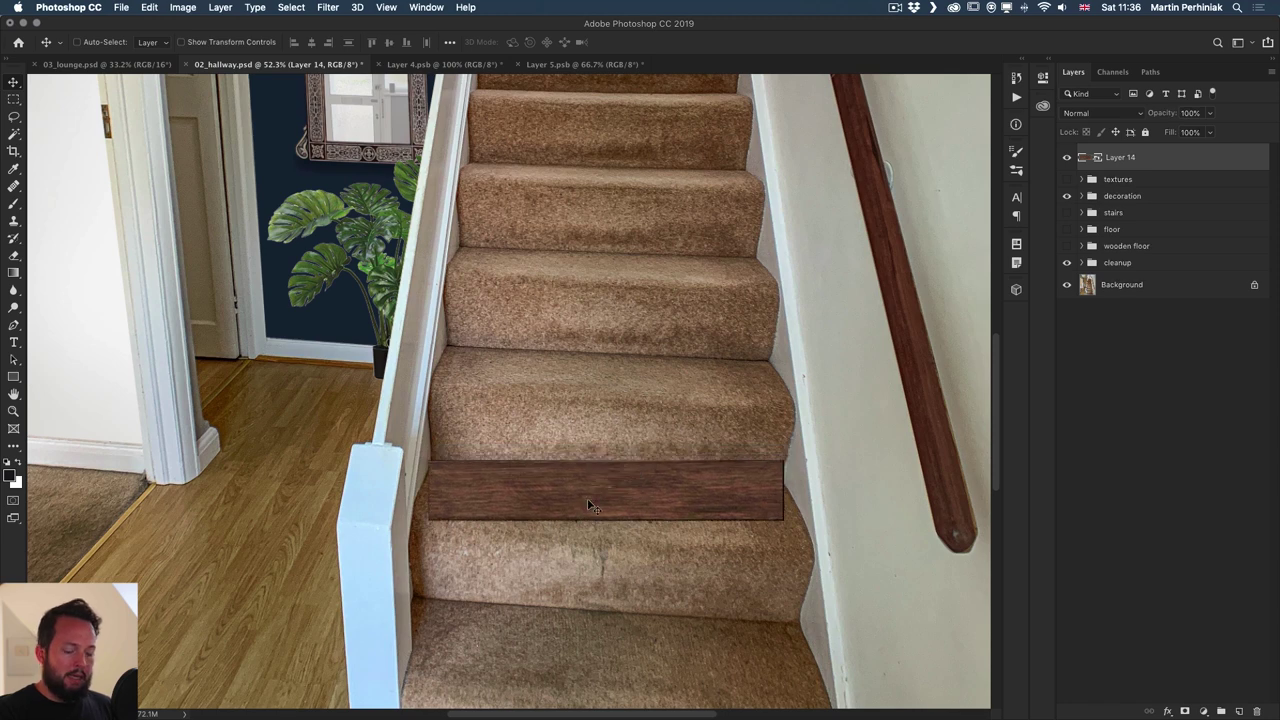
{"action": "key", "text": "super+t"}
{"action": "key", "text": "super"}
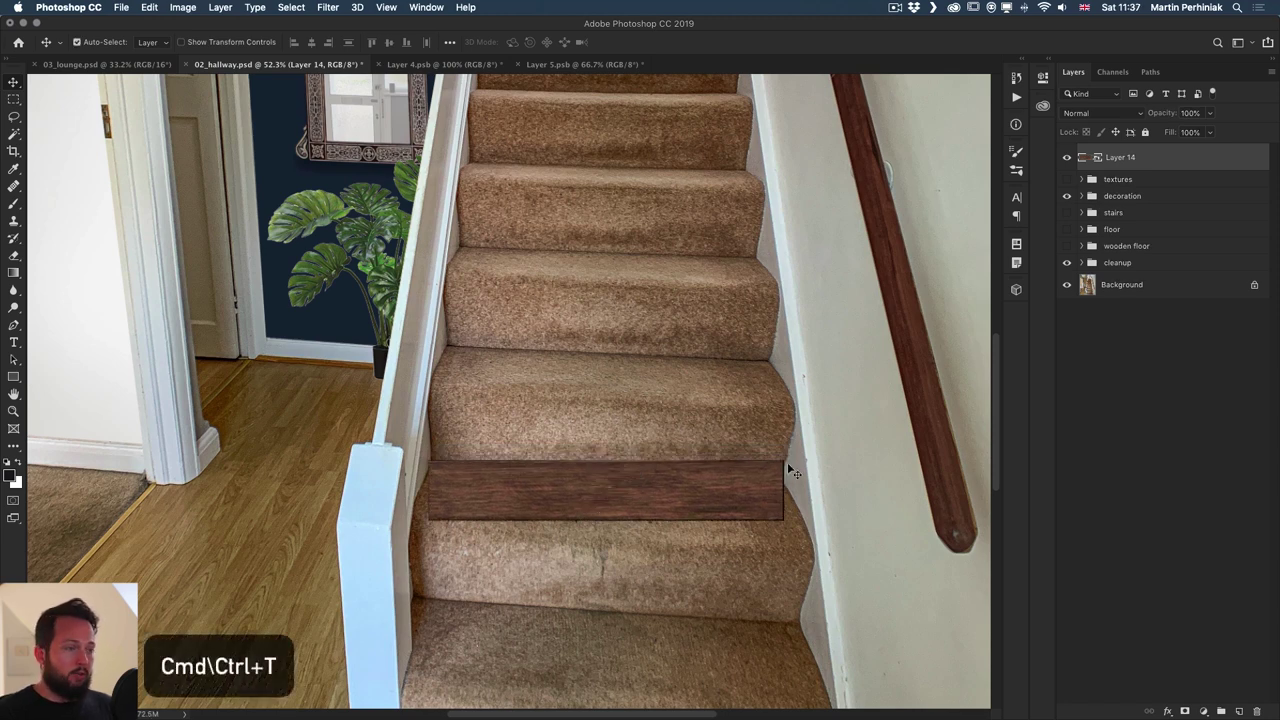
{"action": "key", "text": "super+t"}
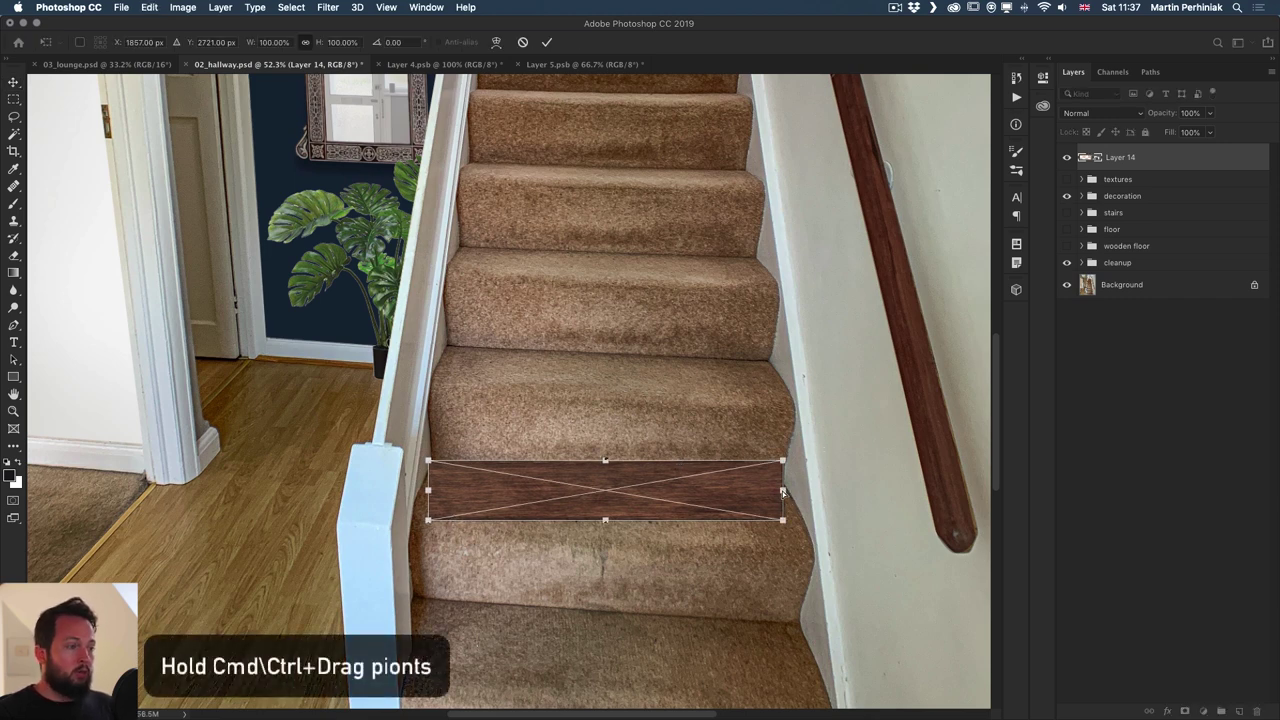
{"action": "left_click_drag", "start_coordinate": [785, 491], "coordinate": [820, 552]}
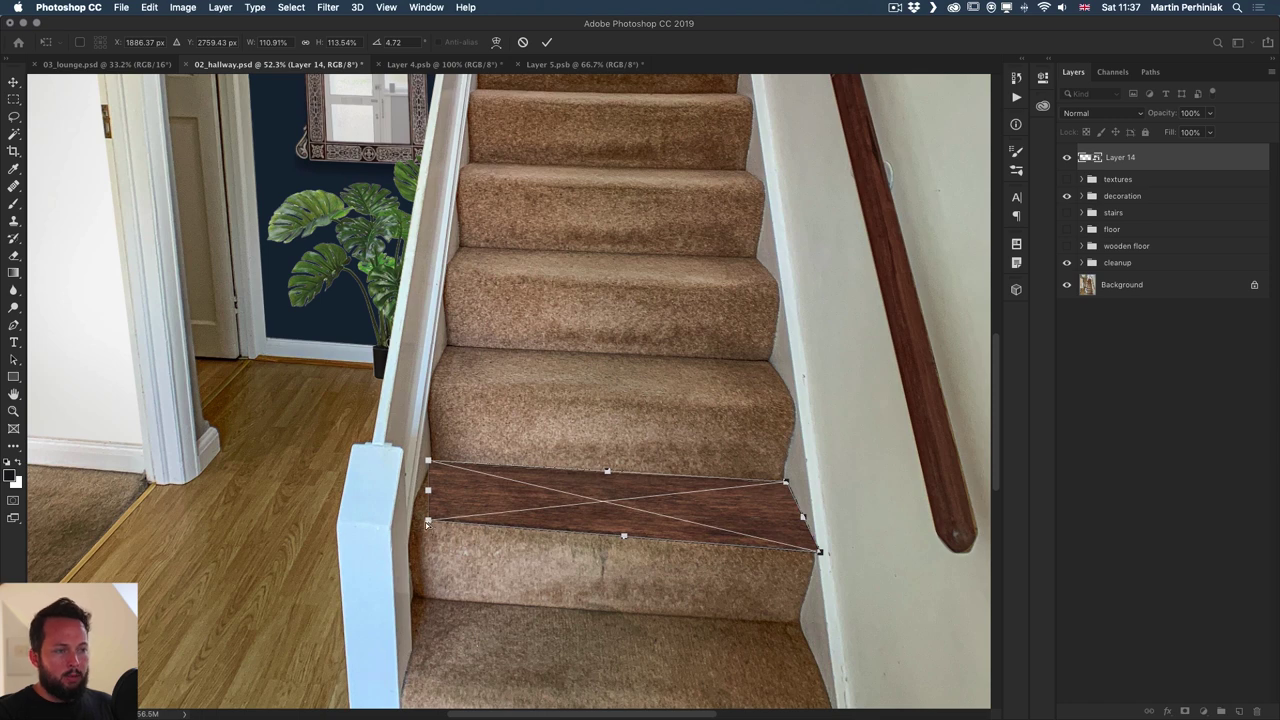
{"action": "left_click_drag", "start_coordinate": [428, 520], "coordinate": [406, 527]}
{"action": "left_click_drag", "start_coordinate": [428, 461], "coordinate": [431, 463]}
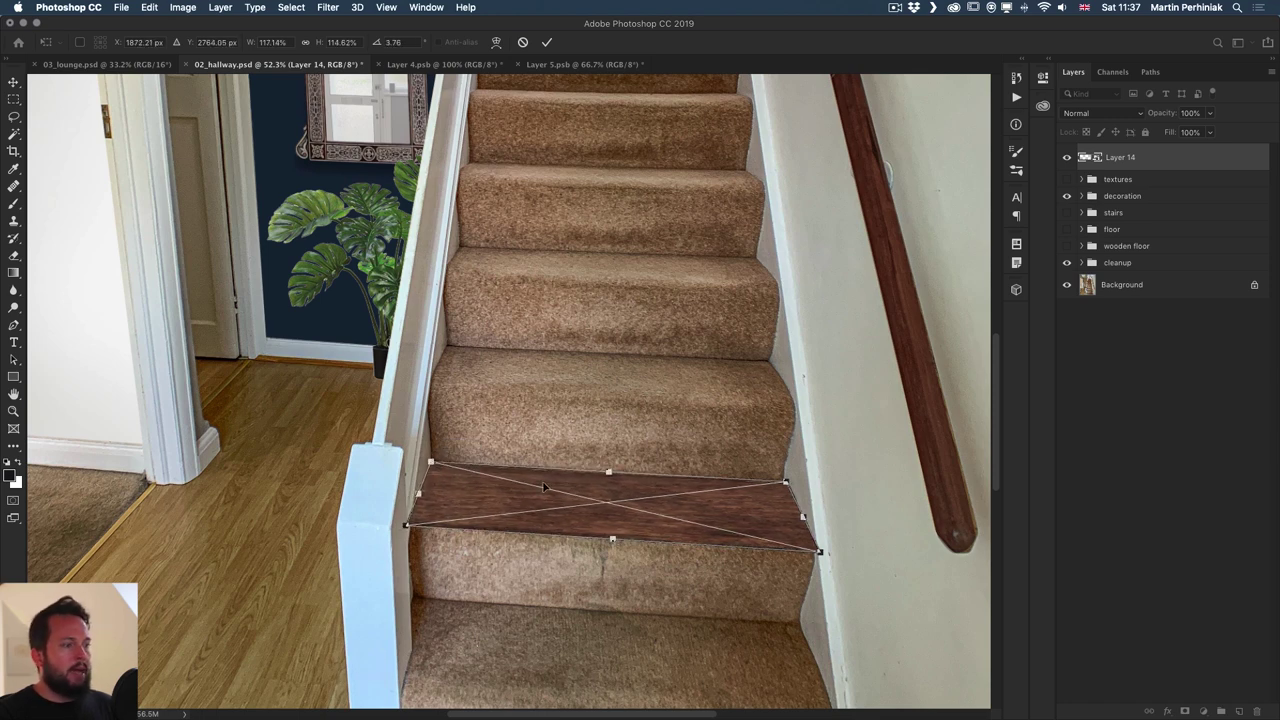
{"action": "key", "text": "Return"}
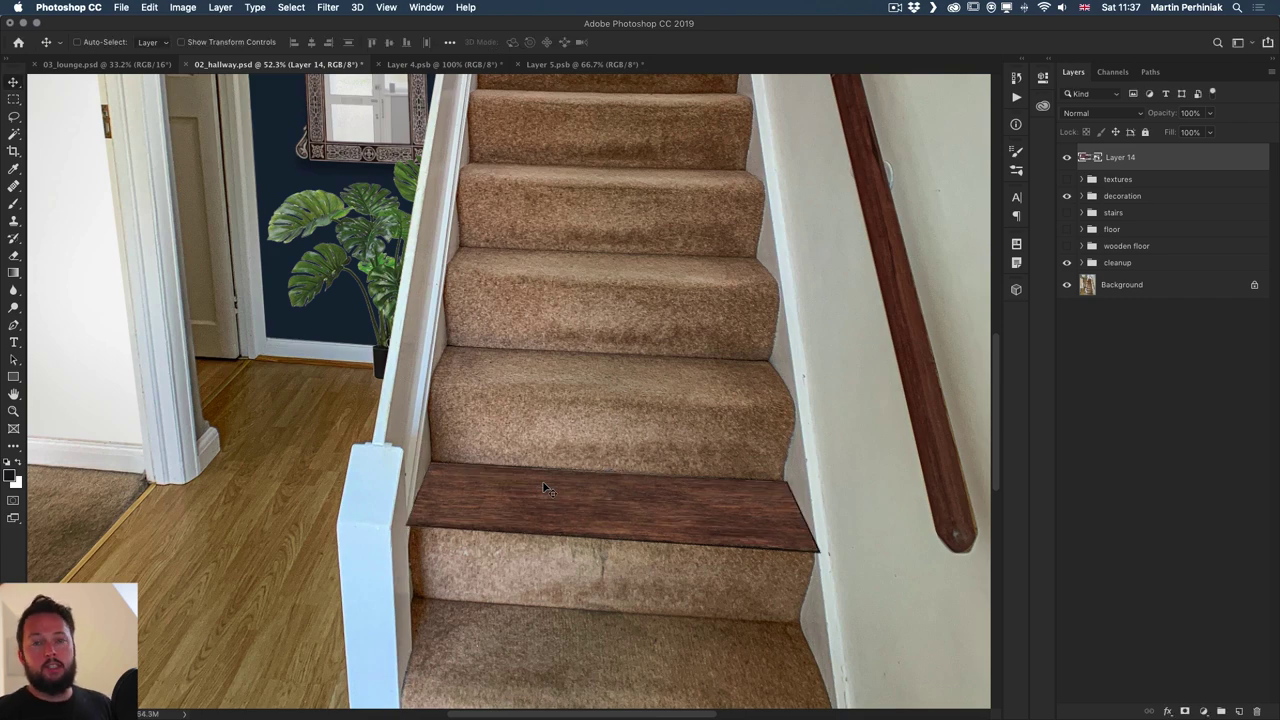
{"action": "scroll", "coordinate": [544, 488], "scroll_direction": "up", "scroll_amount": 3}
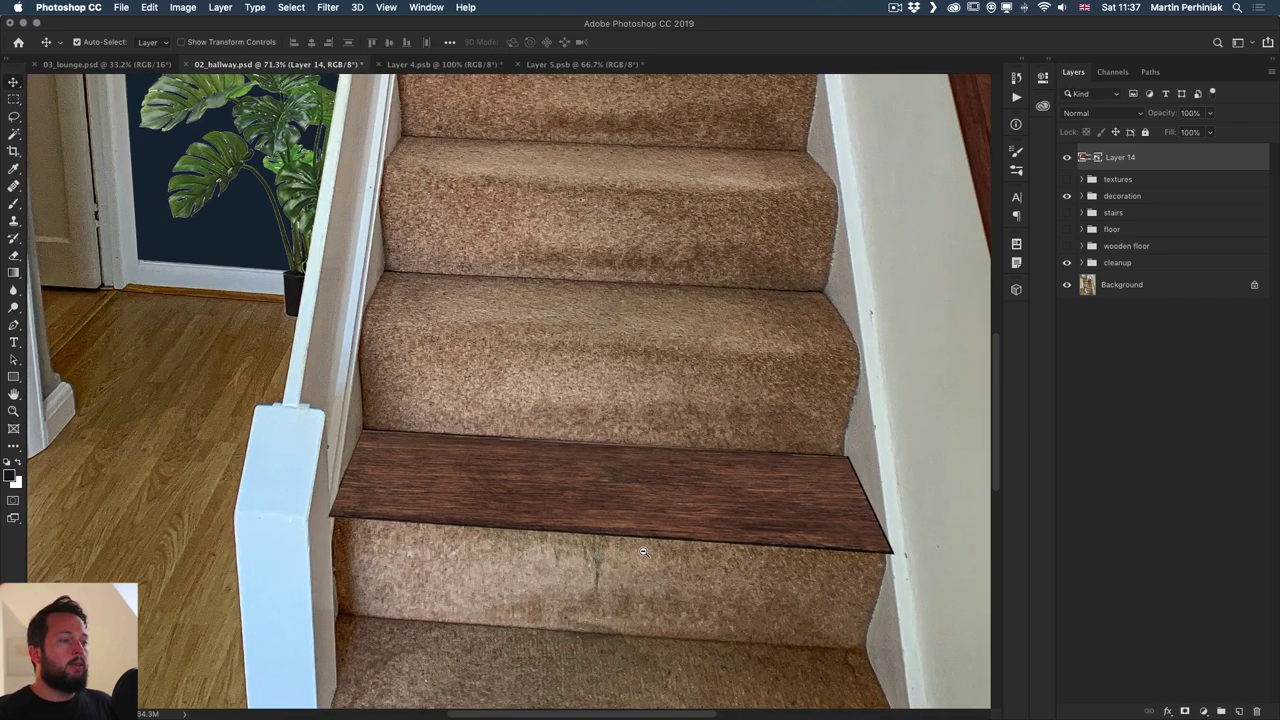
- Duplicate the plank and squash it into a thin nosing strip under the tread's front edge
{"action": "left_click_drag", "start_coordinate": [648, 543], "coordinate": [572, 491]}
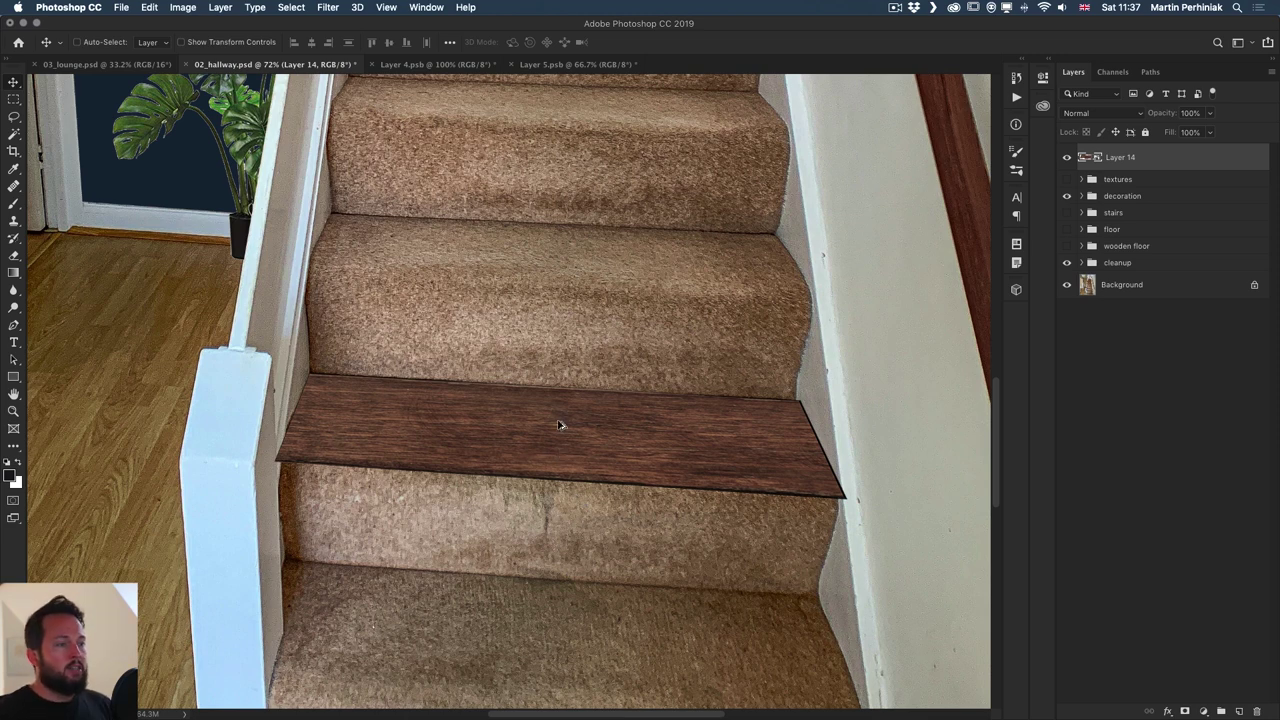
{"action": "left_click_drag", "start_coordinate": [558, 424], "coordinate": [552, 547]}
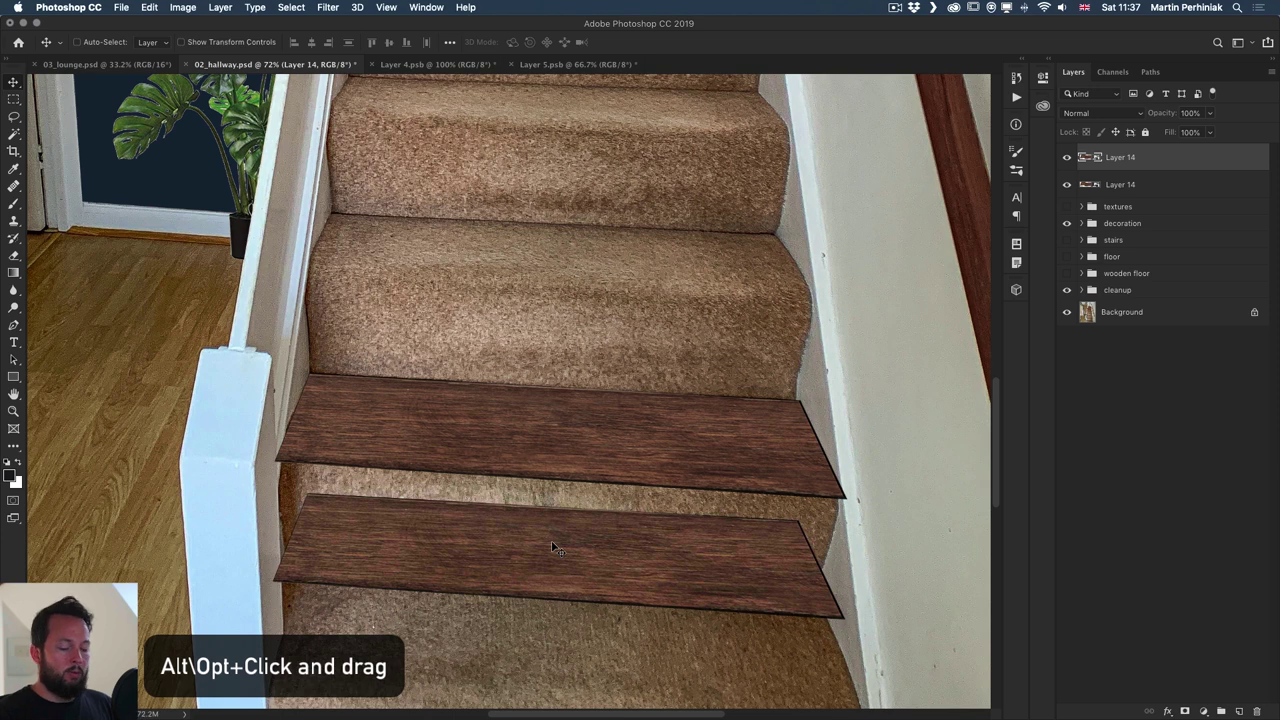
{"action": "key", "text": "super+t"}
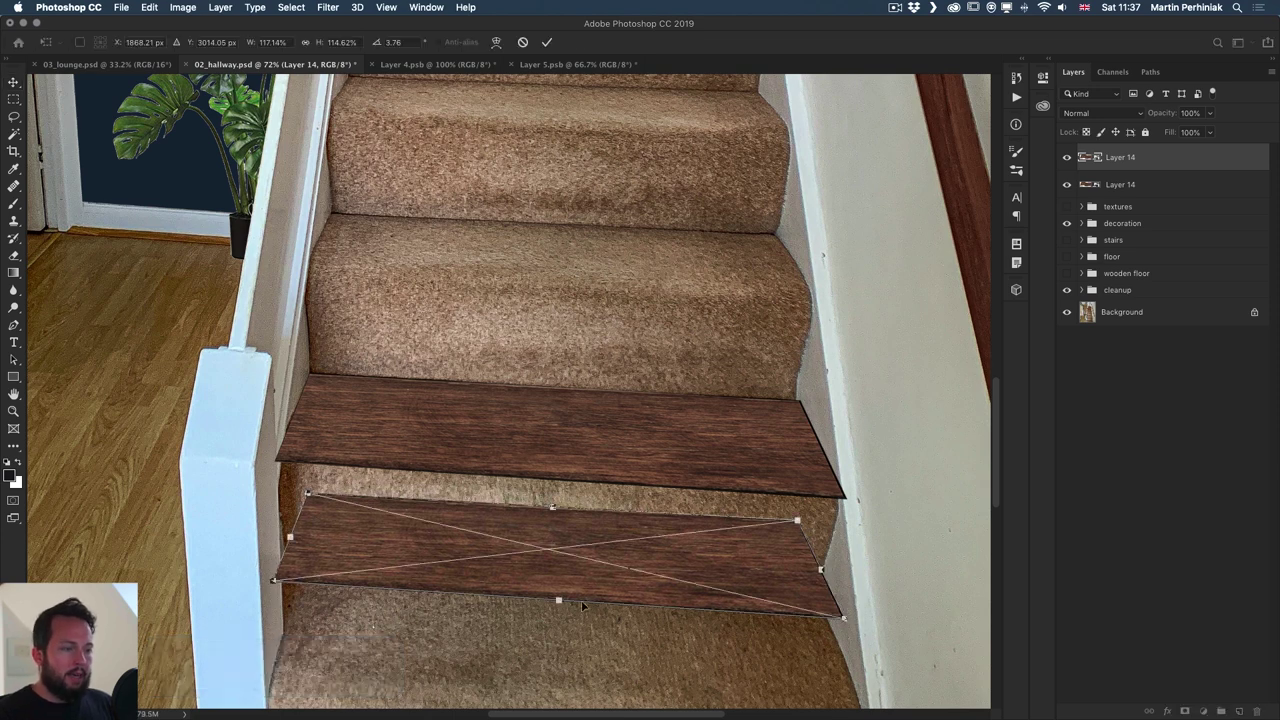
{"action": "left_click_drag", "start_coordinate": [564, 602], "coordinate": [595, 528]}
{"action": "left_click_drag", "start_coordinate": [878, 547], "coordinate": [800, 536]}
{"action": "left_click_drag", "start_coordinate": [368, 515], "coordinate": [336, 482]}
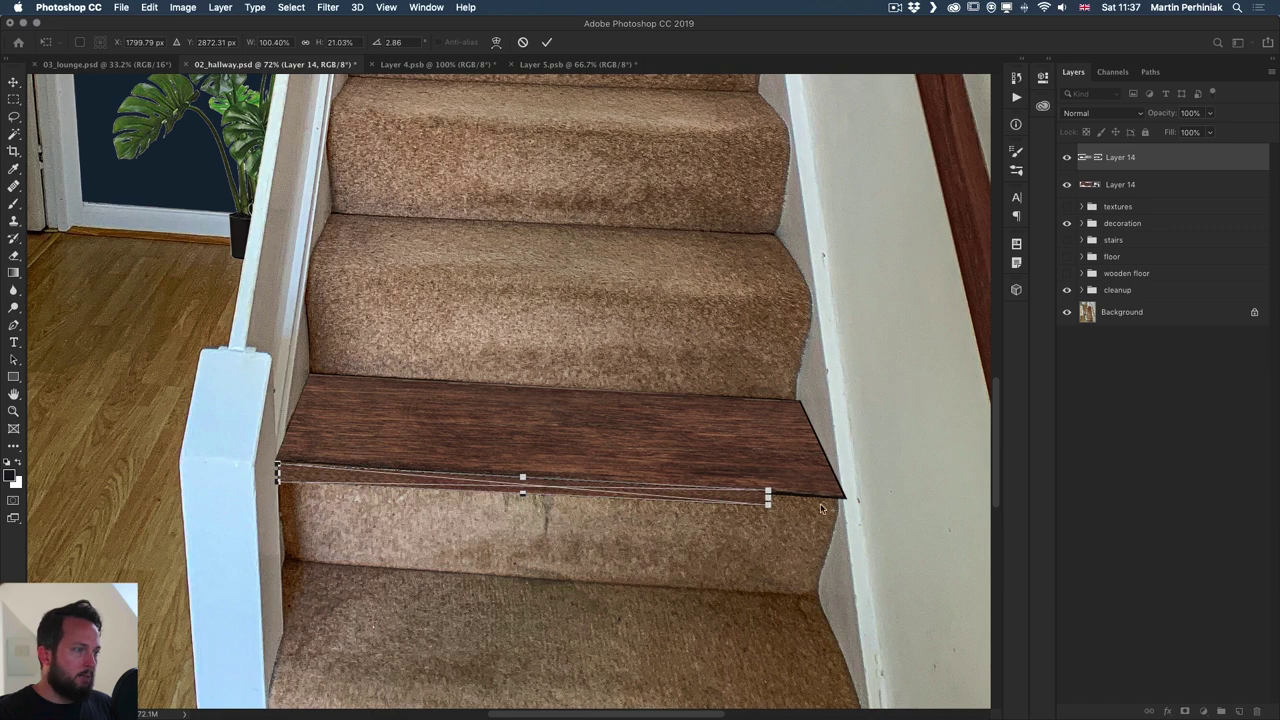
{"action": "left_click_drag", "start_coordinate": [769, 498], "coordinate": [831, 507]}
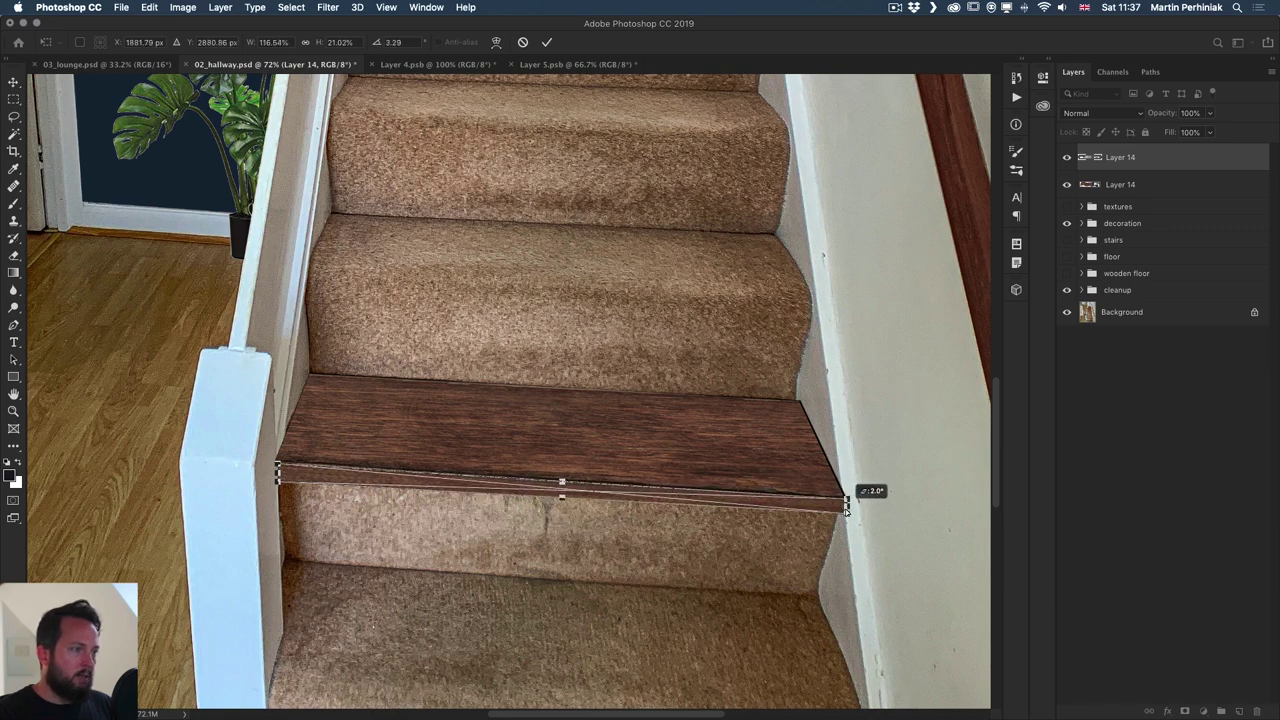
{"action": "left_click_drag", "start_coordinate": [846, 508], "coordinate": [847, 510]}
{"action": "key", "text": "Return"}
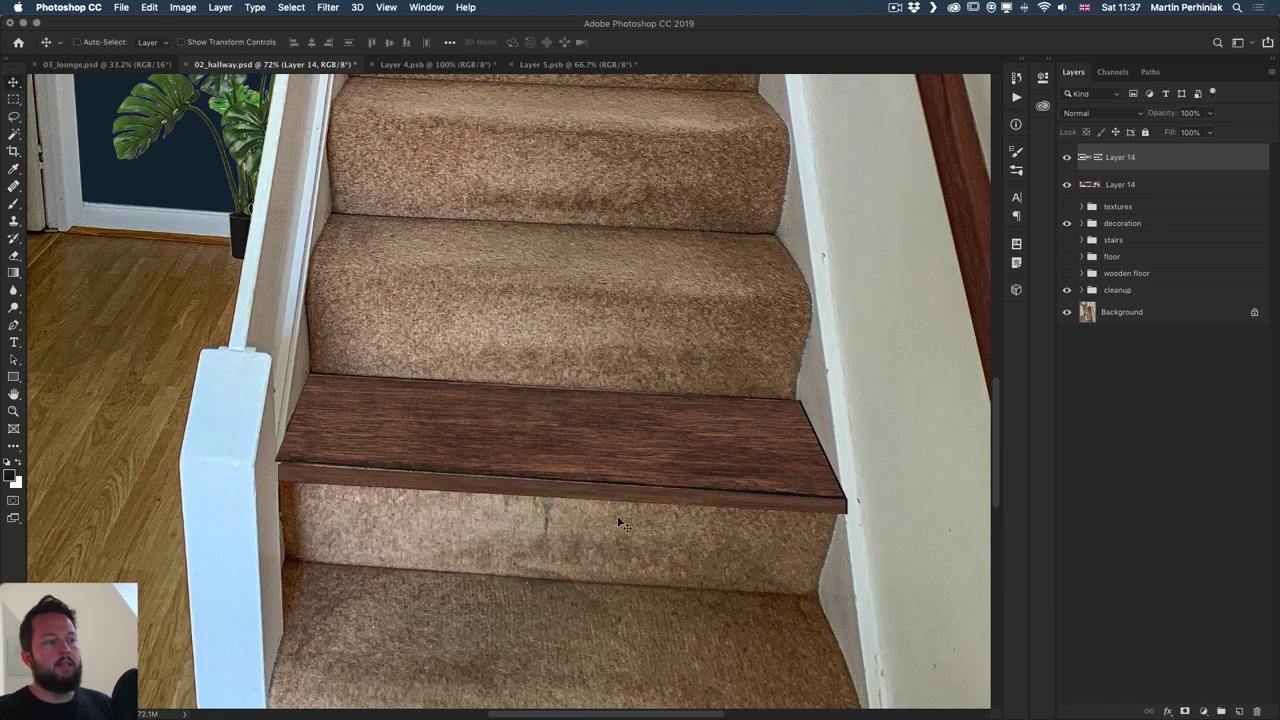
- Rotate the edge strip's left end slightly so it lines up with the tread
{"action": "scroll", "coordinate": [587, 507], "scroll_direction": "up", "scroll_amount": 3}
{"action": "key", "text": "super+t"}
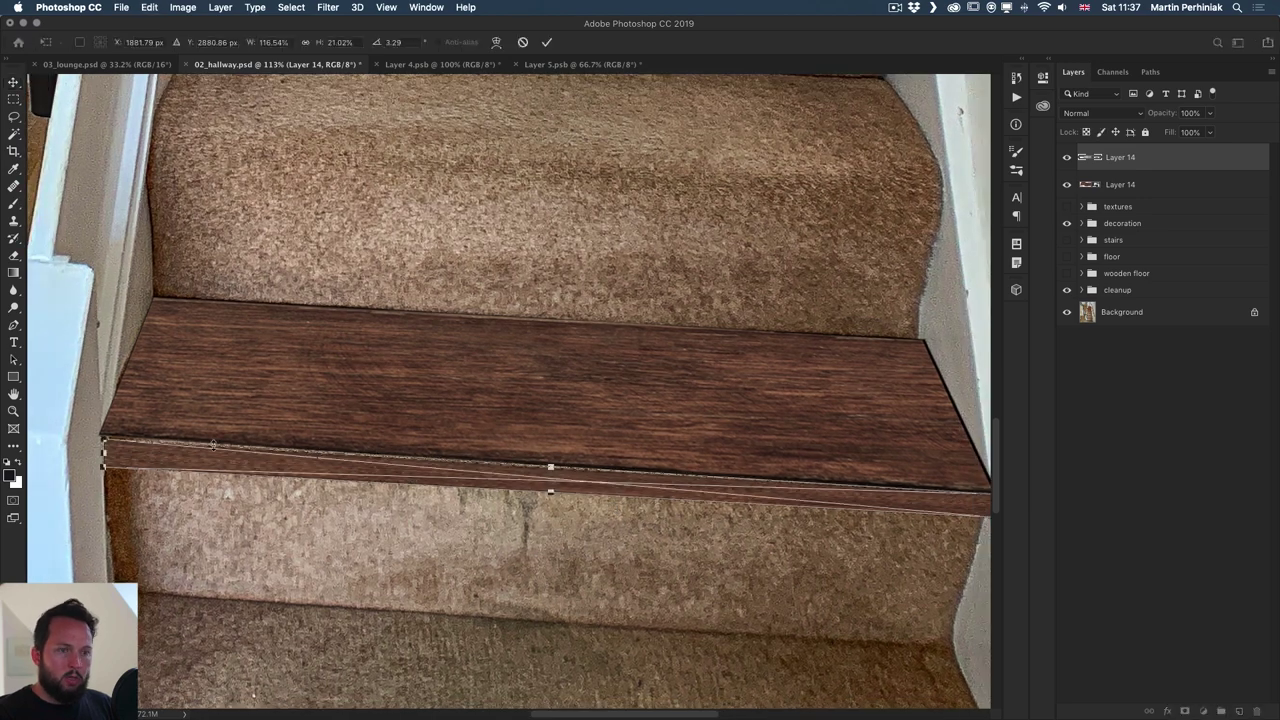
{"action": "left_click_drag", "start_coordinate": [100, 446], "coordinate": [99, 451]}
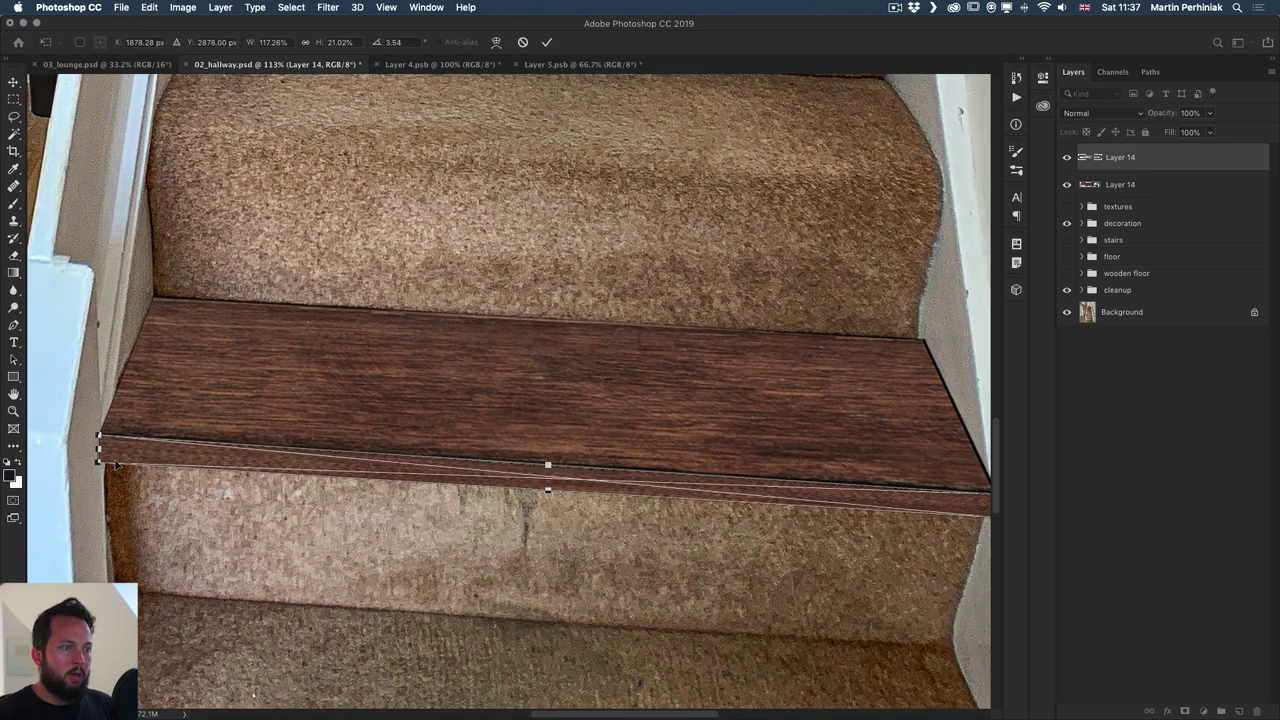
{"action": "key", "text": "Return"}
{"action": "scroll", "coordinate": [117, 467], "scroll_direction": "down", "scroll_amount": 3}
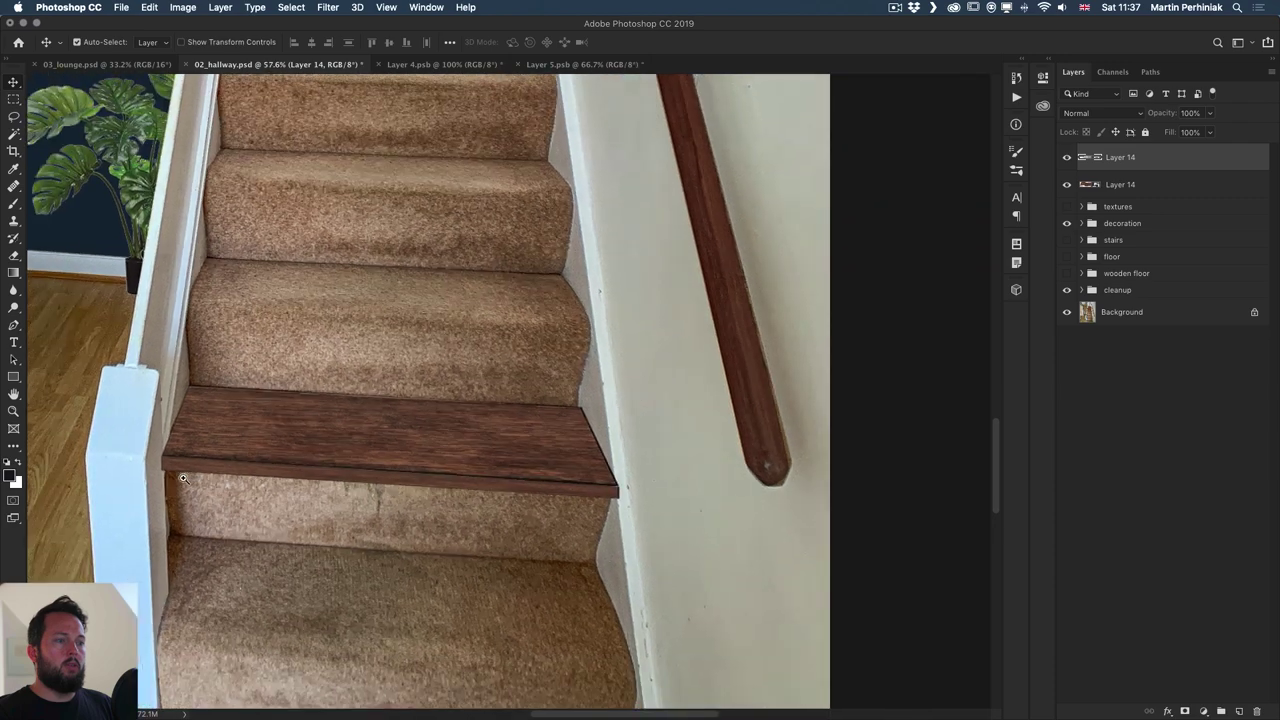
{"action": "left_click_drag", "start_coordinate": [120, 467], "coordinate": [207, 440]}
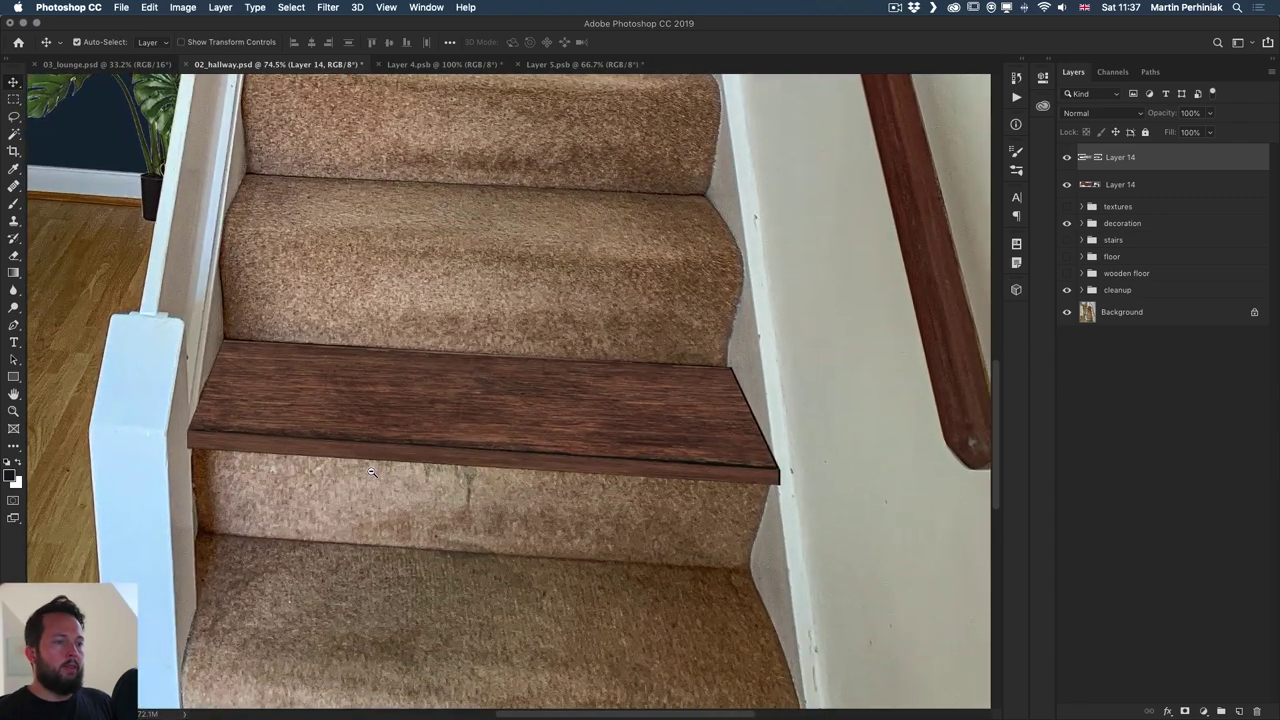
{"action": "scroll", "coordinate": [370, 472], "scroll_direction": "up", "scroll_amount": 2}
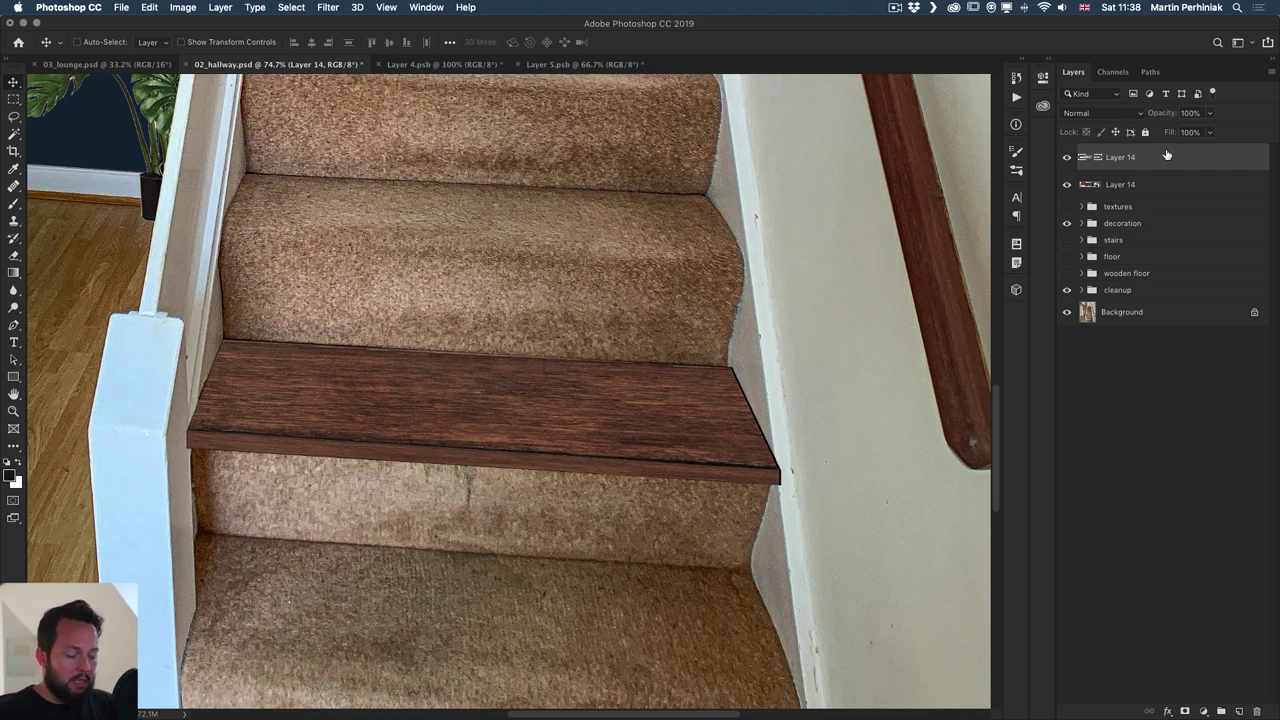
- Darken the edge strip with a Curves smart filter by lowering the curve midpoint
{"action": "key", "text": "super+m"}
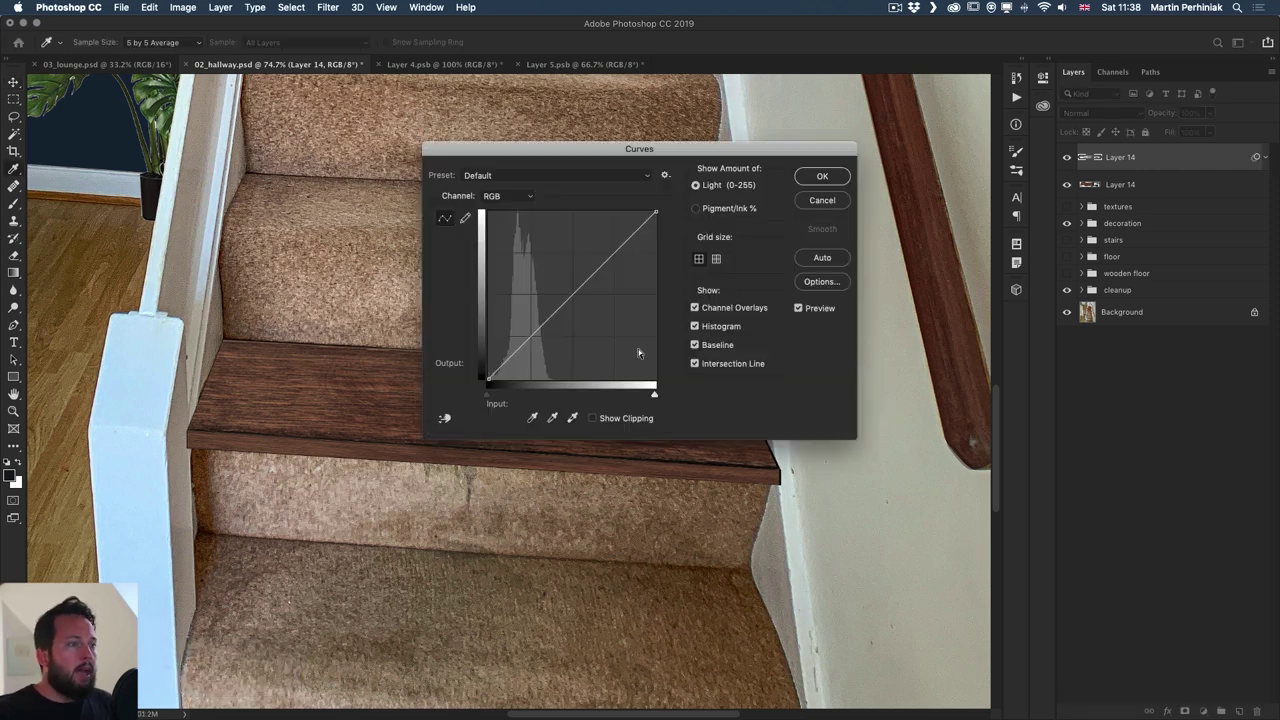
{"action": "mouse_move", "coordinate": [577, 290]}
{"action": "left_mouse_down"}
{"action": "mouse_move", "coordinate": [585, 312]}
{"action": "mouse_move", "coordinate": [562, 272]}
{"action": "mouse_move", "coordinate": [578, 311]}
{"action": "left_mouse_up"}
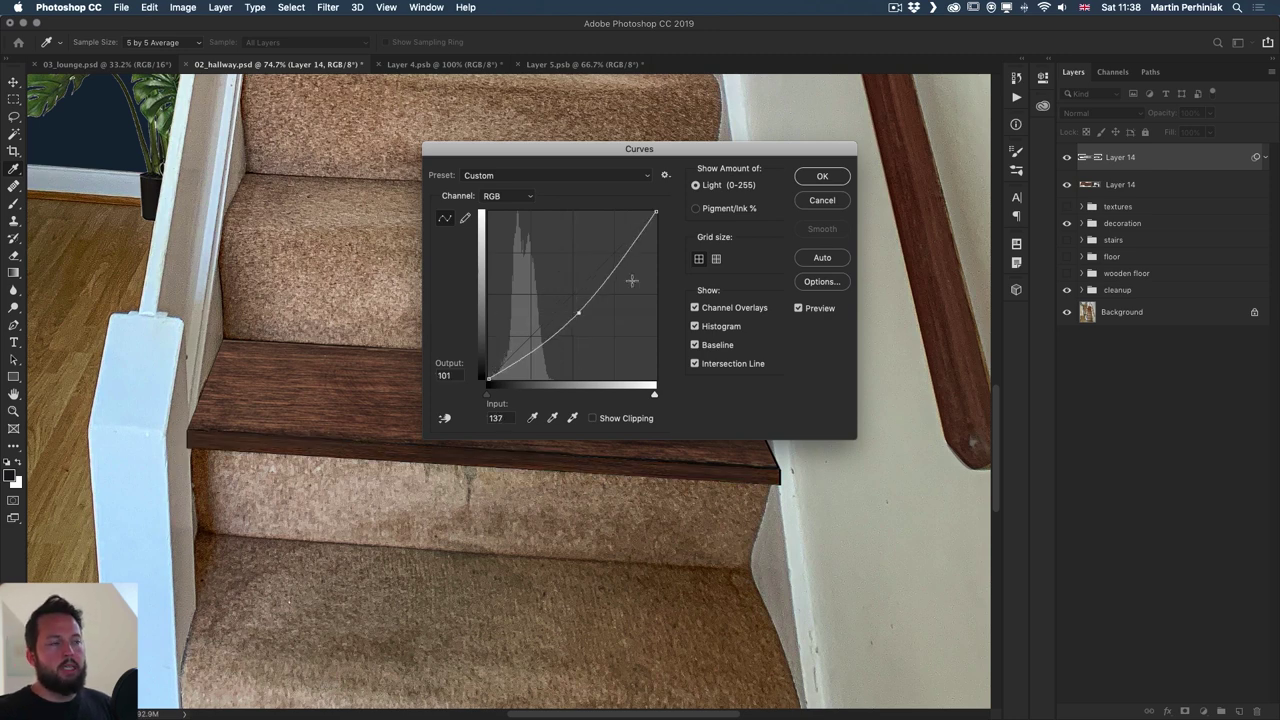
{"action": "left_click", "coordinate": [832, 178]}
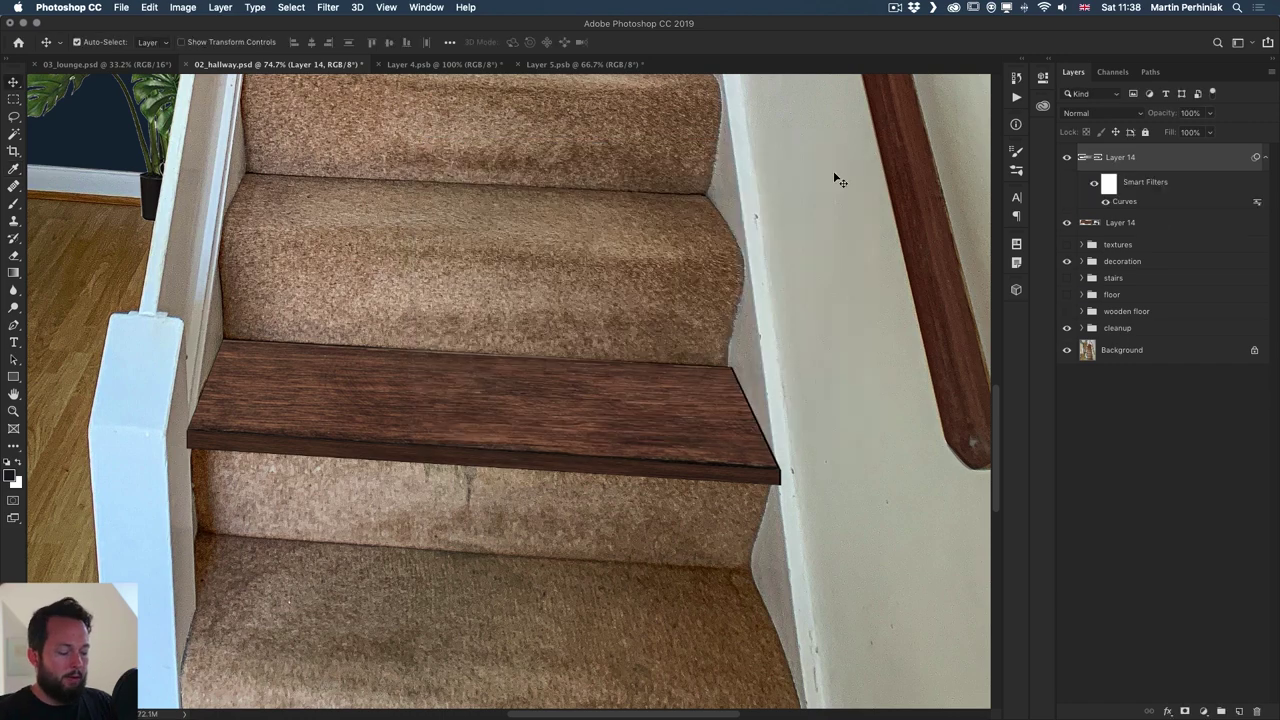
- Toggle the Curves filter to compare the shading, then collapse the smart filter list
{"action": "key", "text": "super+0"}
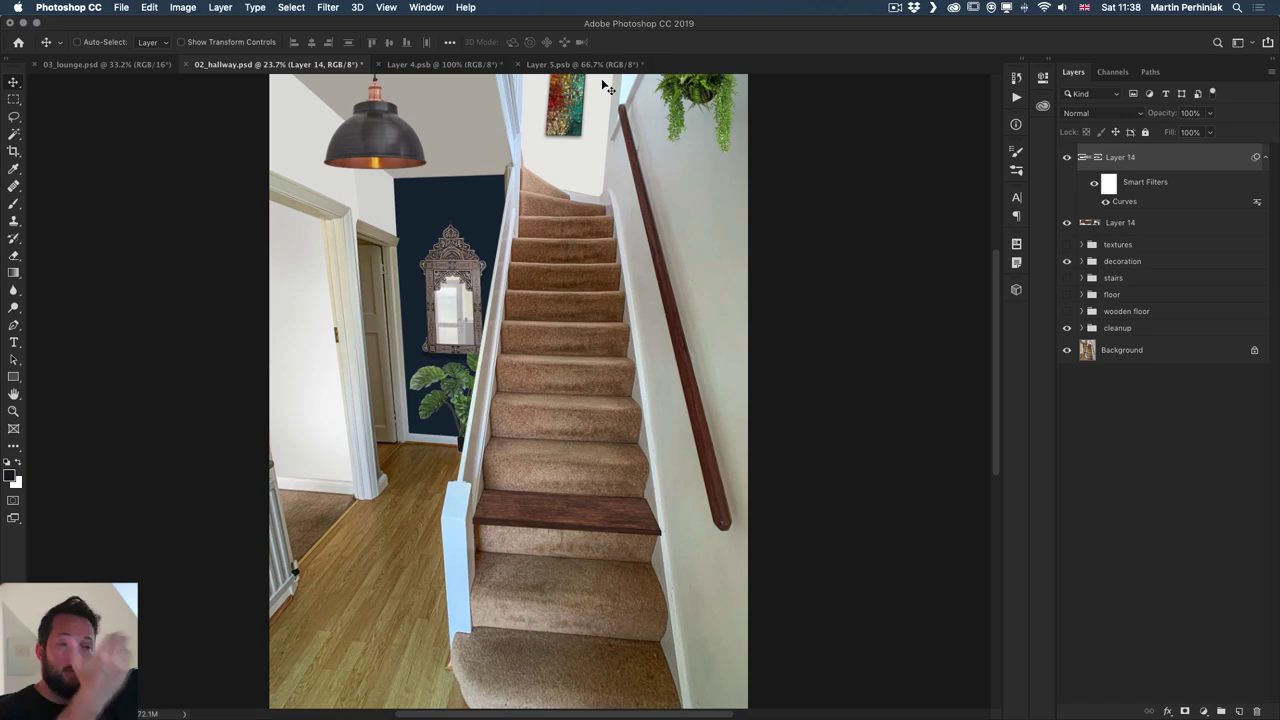
{"action": "left_click_drag", "start_coordinate": [608, 630], "coordinate": [627, 541]}
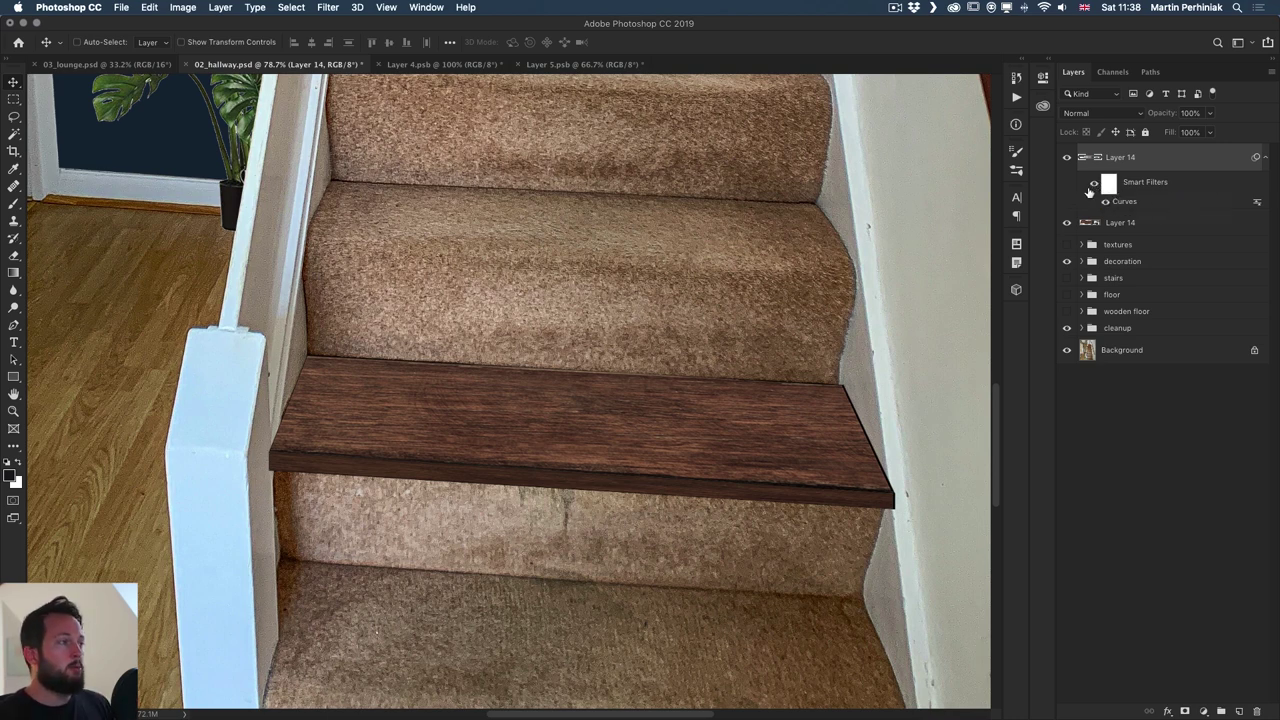
{"action": "left_click", "coordinate": [1093, 184]}
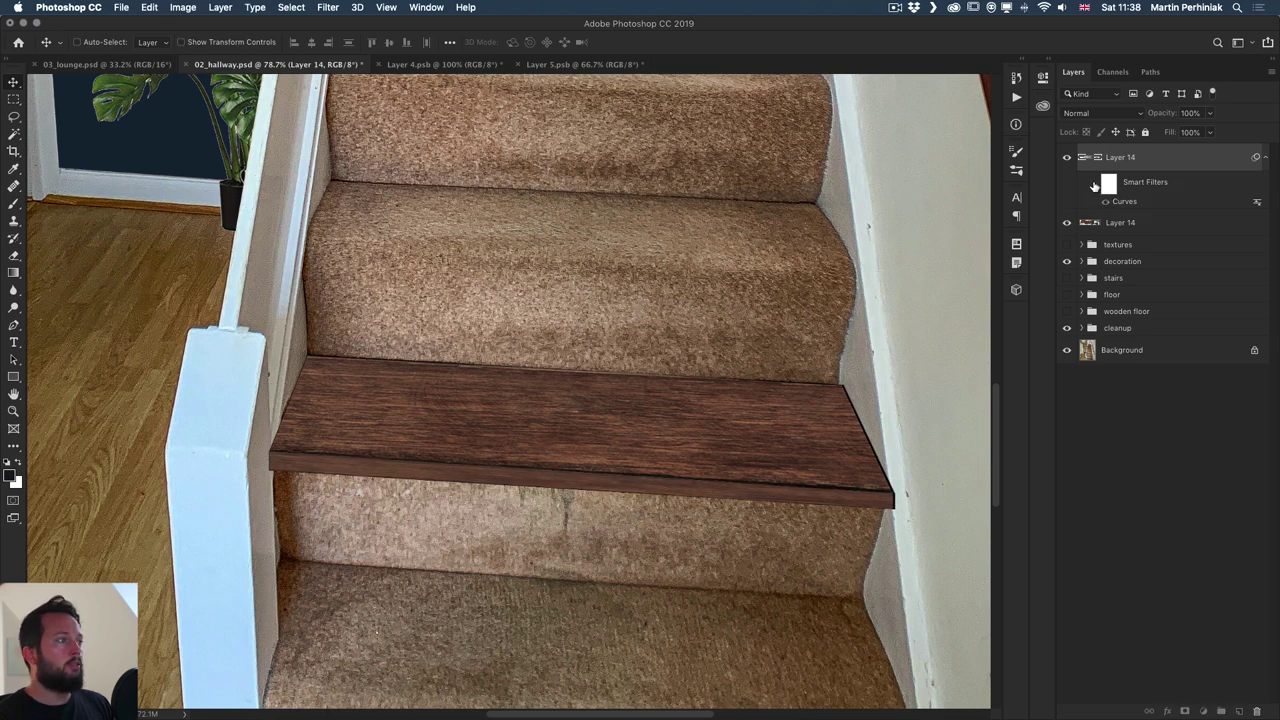
{"action": "left_click", "coordinate": [1093, 184]}
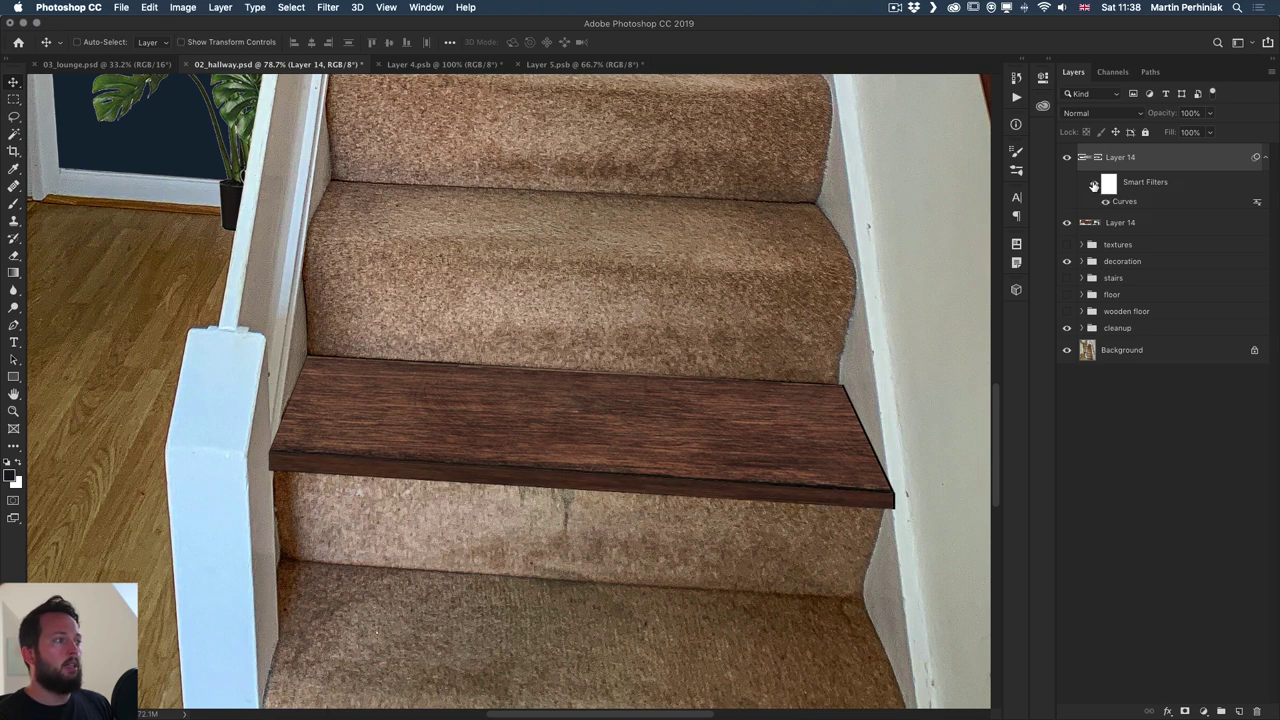
{"action": "left_click", "coordinate": [1265, 158]}
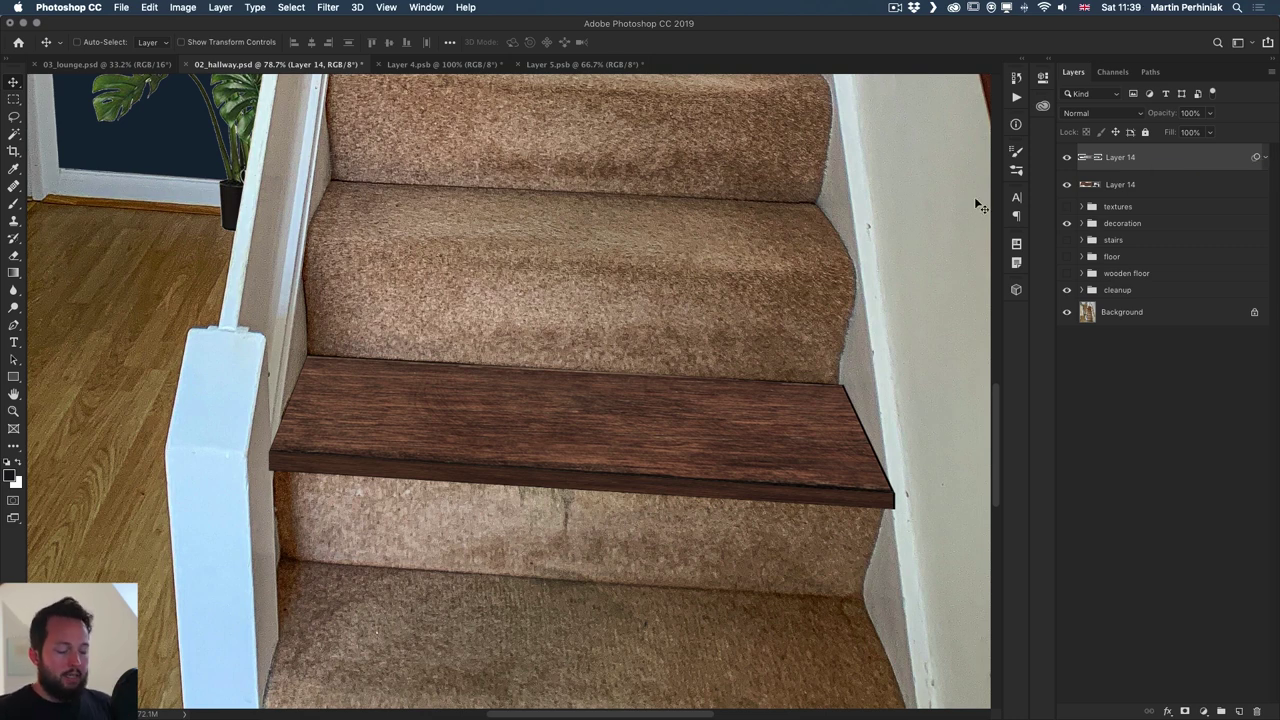
- Copy the tread and edge strip layers together onto the step above
{"action": "key", "text": "super+minus"}
{"action": "left_click_drag", "start_coordinate": [394, 288], "coordinate": [380, 382]}
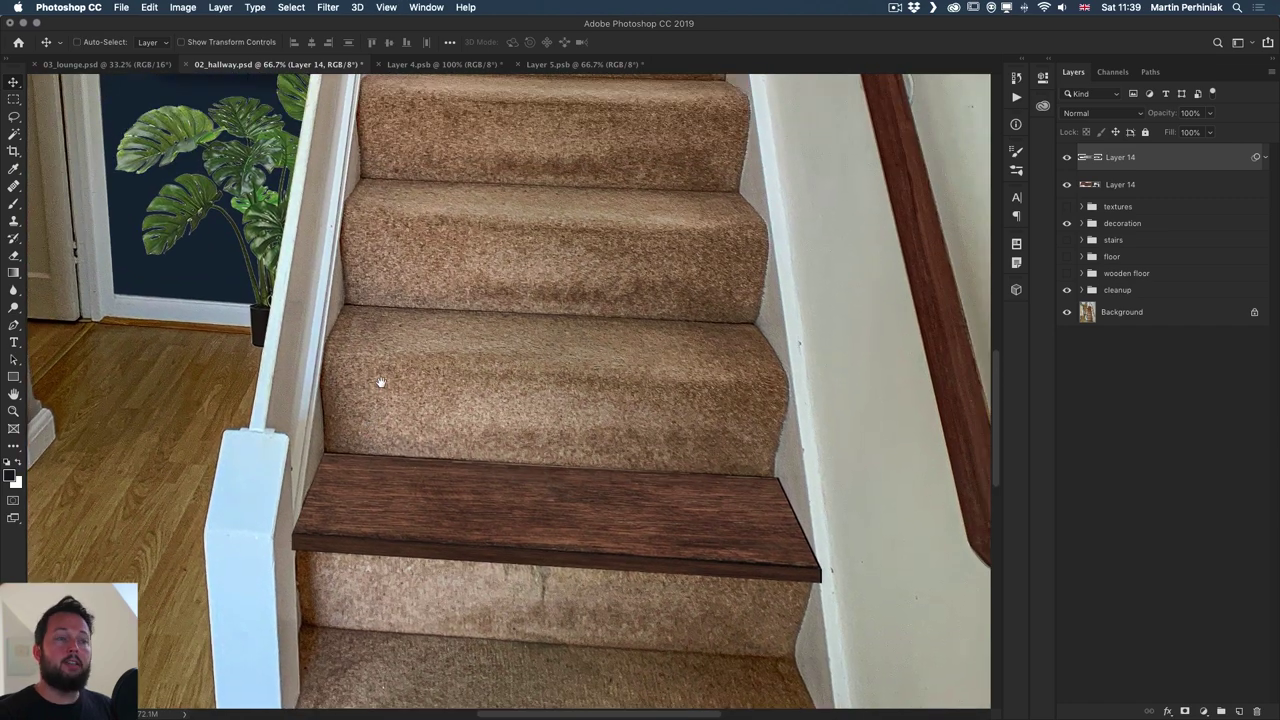
{"action": "left_click", "coordinate": [1154, 188], "text": "shift"}
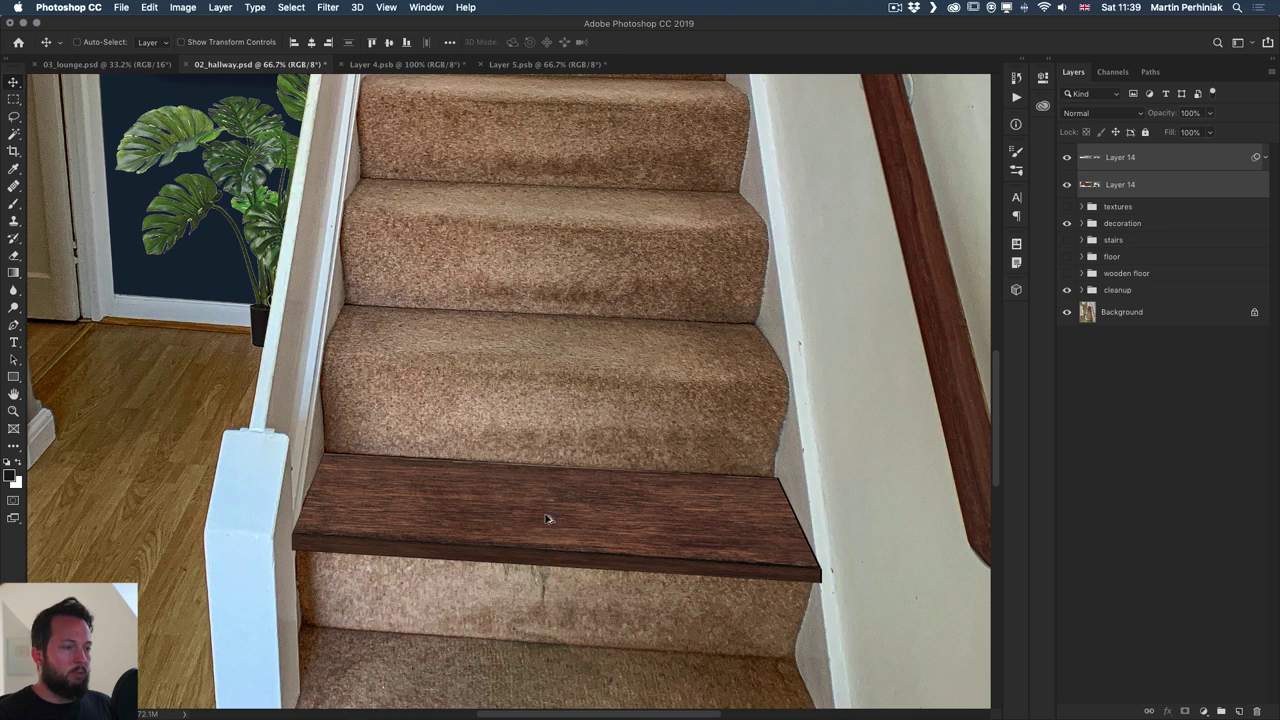
{"action": "left_click_drag", "start_coordinate": [530, 521], "coordinate": [547, 374]}
- Reshape the copied tread's corners to fit the narrower upper step
{"action": "left_click", "coordinate": [1113, 188]}
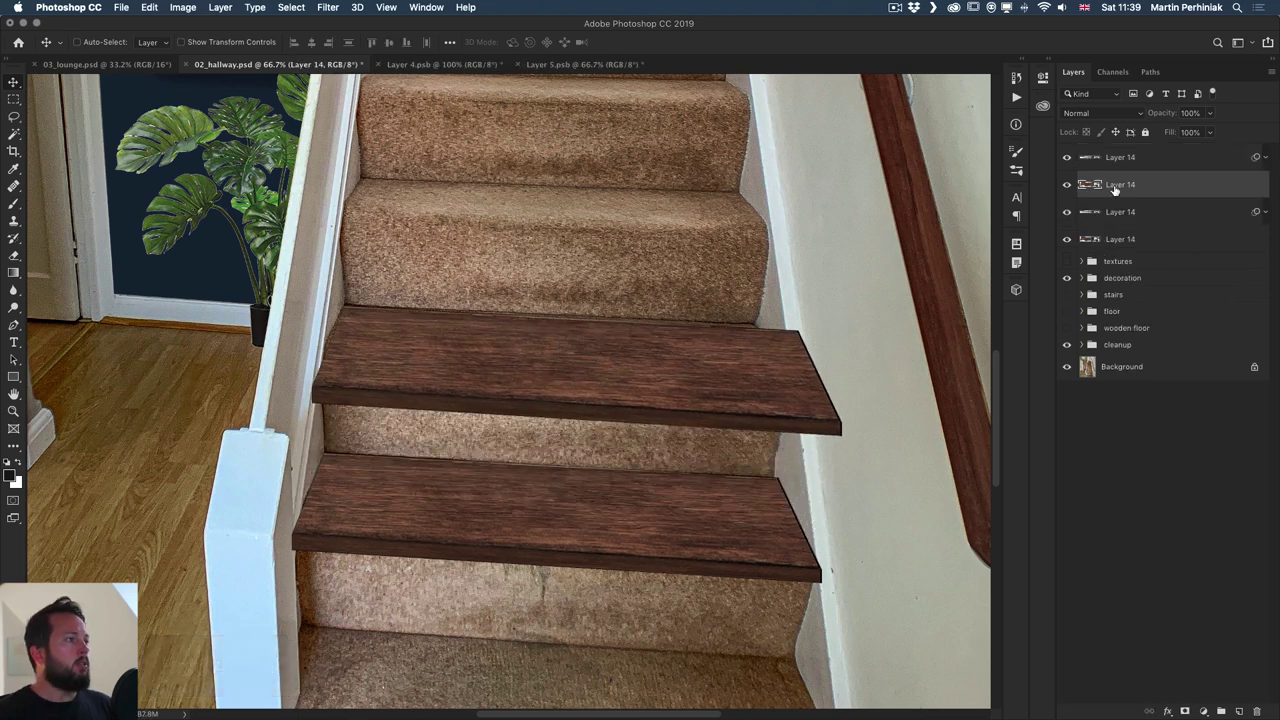
{"action": "key", "text": "super+t"}
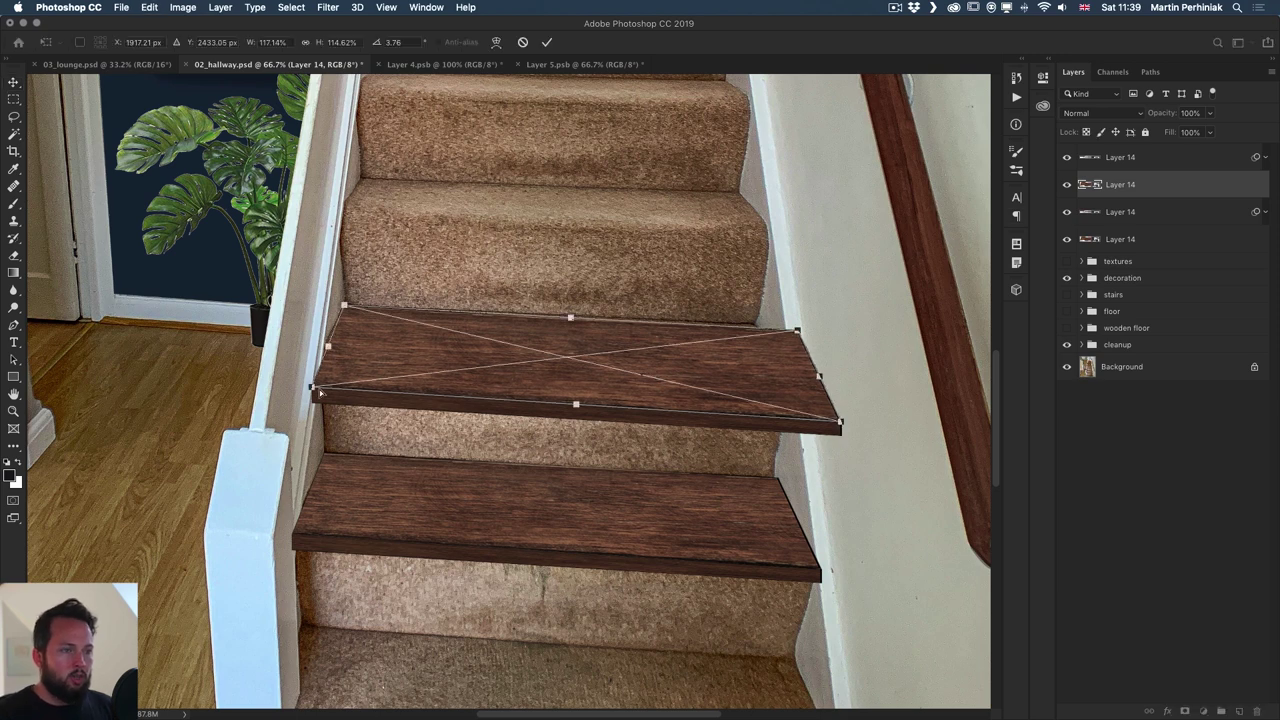
{"action": "mouse_move", "coordinate": [313, 398]}
{"action": "left_mouse_down"}
{"action": "mouse_move", "coordinate": [360, 356]}
{"action": "mouse_move", "coordinate": [313, 378]}
{"action": "left_mouse_up"}
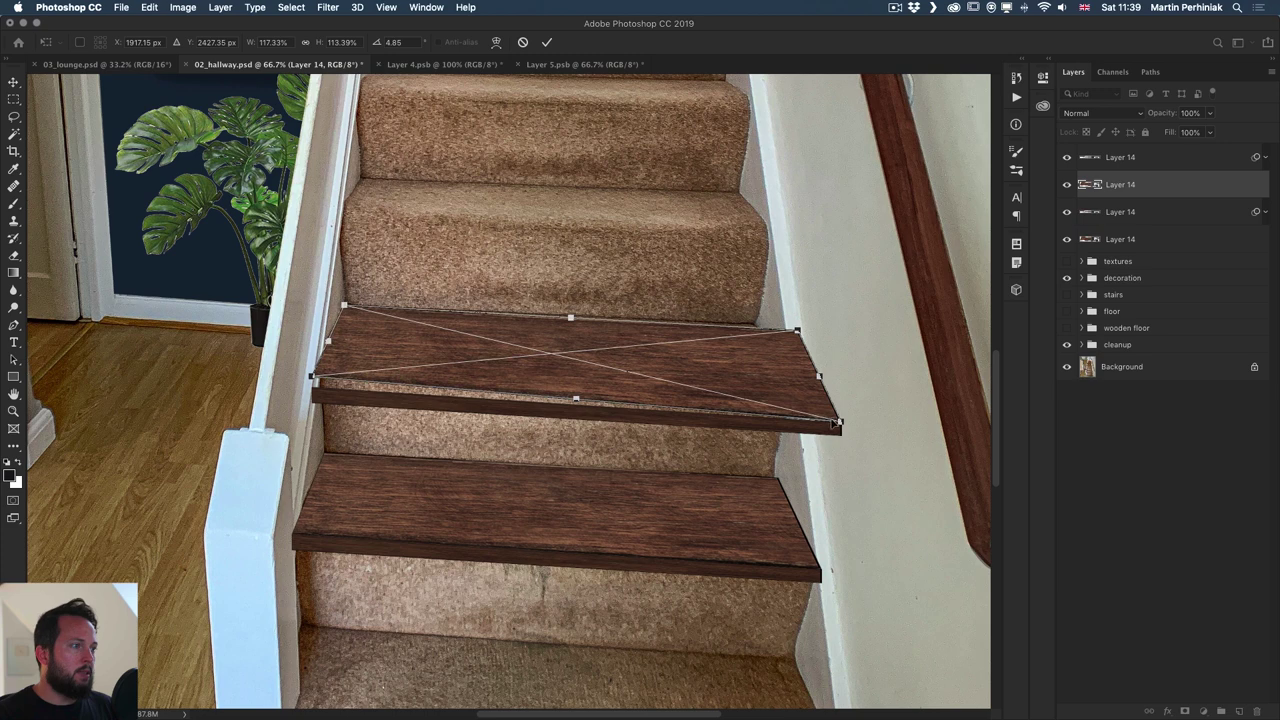
{"action": "left_click_drag", "start_coordinate": [840, 423], "coordinate": [796, 403]}
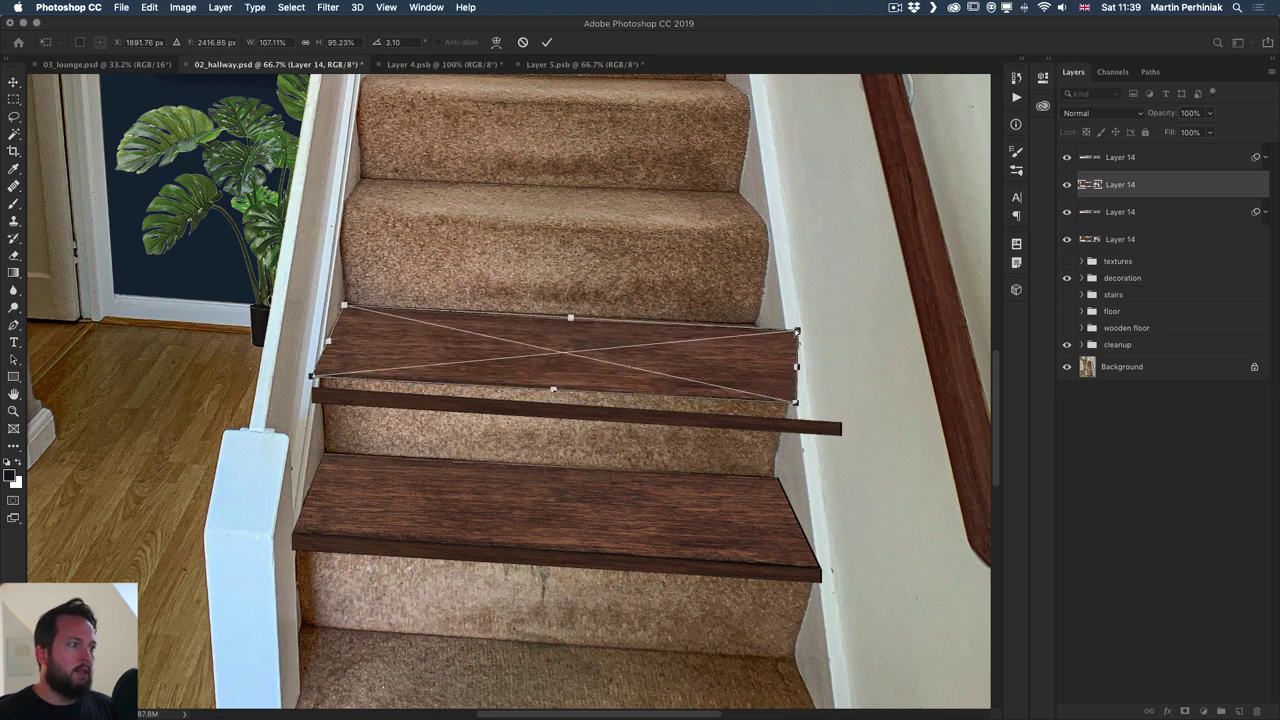
{"action": "left_click_drag", "start_coordinate": [797, 330], "coordinate": [753, 325]}
{"action": "left_click_drag", "start_coordinate": [798, 406], "coordinate": [801, 400]}
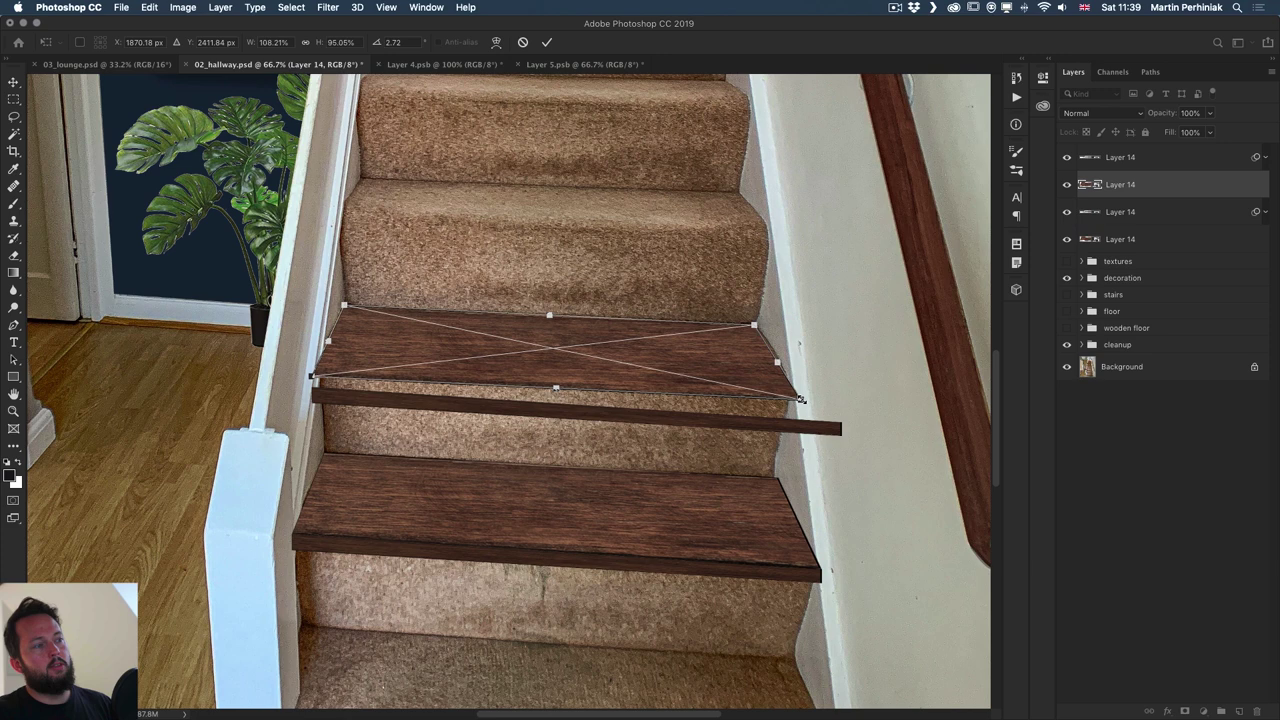
{"action": "key", "text": "Return"}
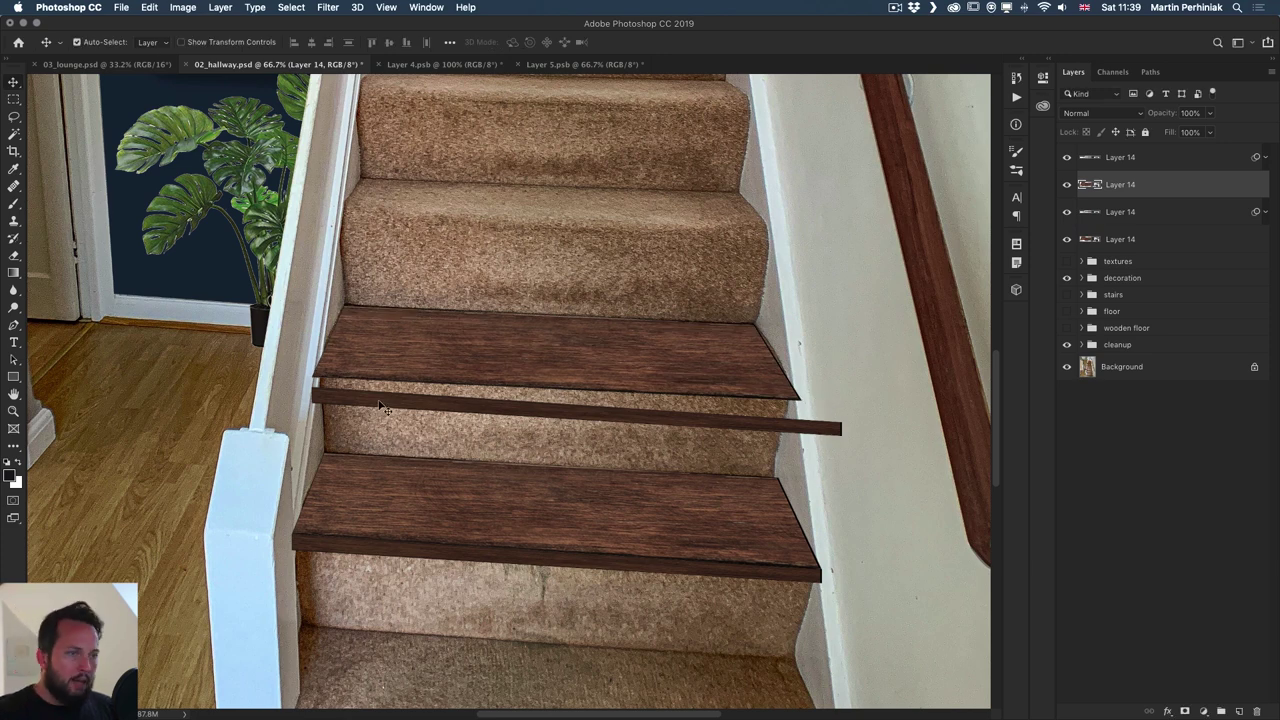
- Nudge the copied edge strip up under the tread and narrow its right end to fit
{"action": "left_click_drag", "start_coordinate": [380, 405], "coordinate": [380, 393]}
{"action": "key", "text": "ctrl+t"}
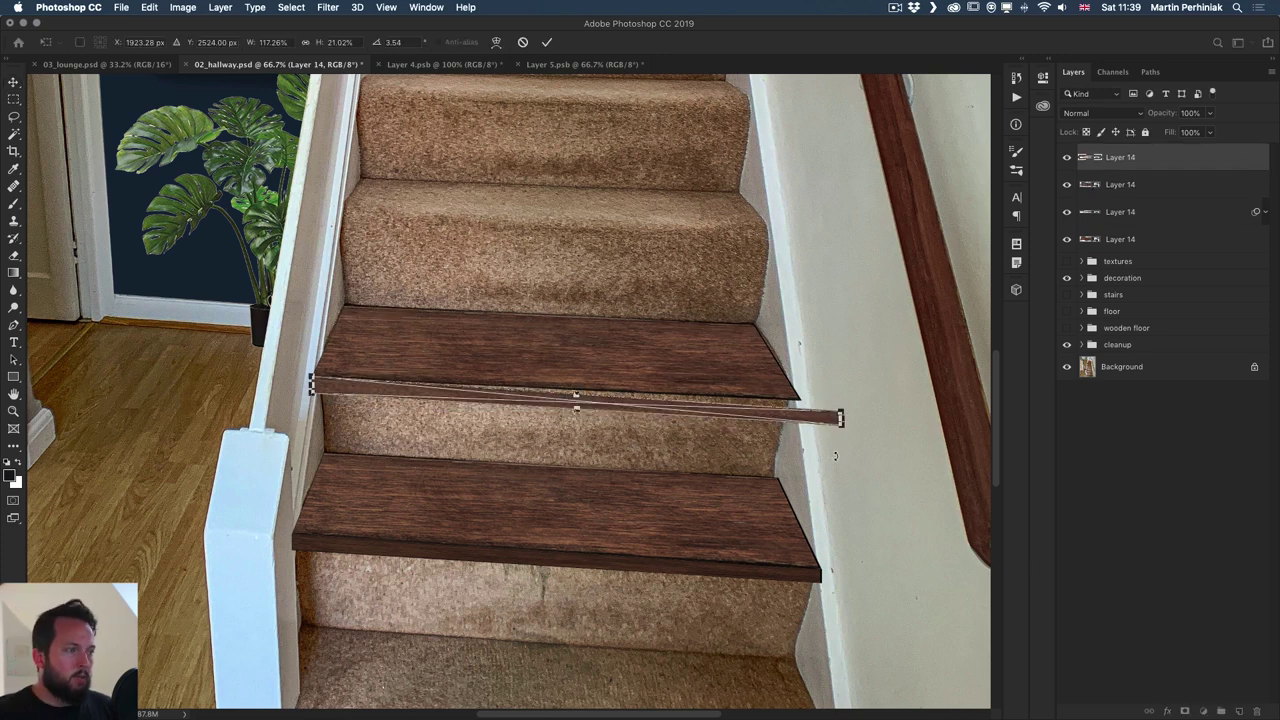
{"action": "left_click_drag", "start_coordinate": [843, 420], "coordinate": [801, 407]}
{"action": "key", "text": "Return"}
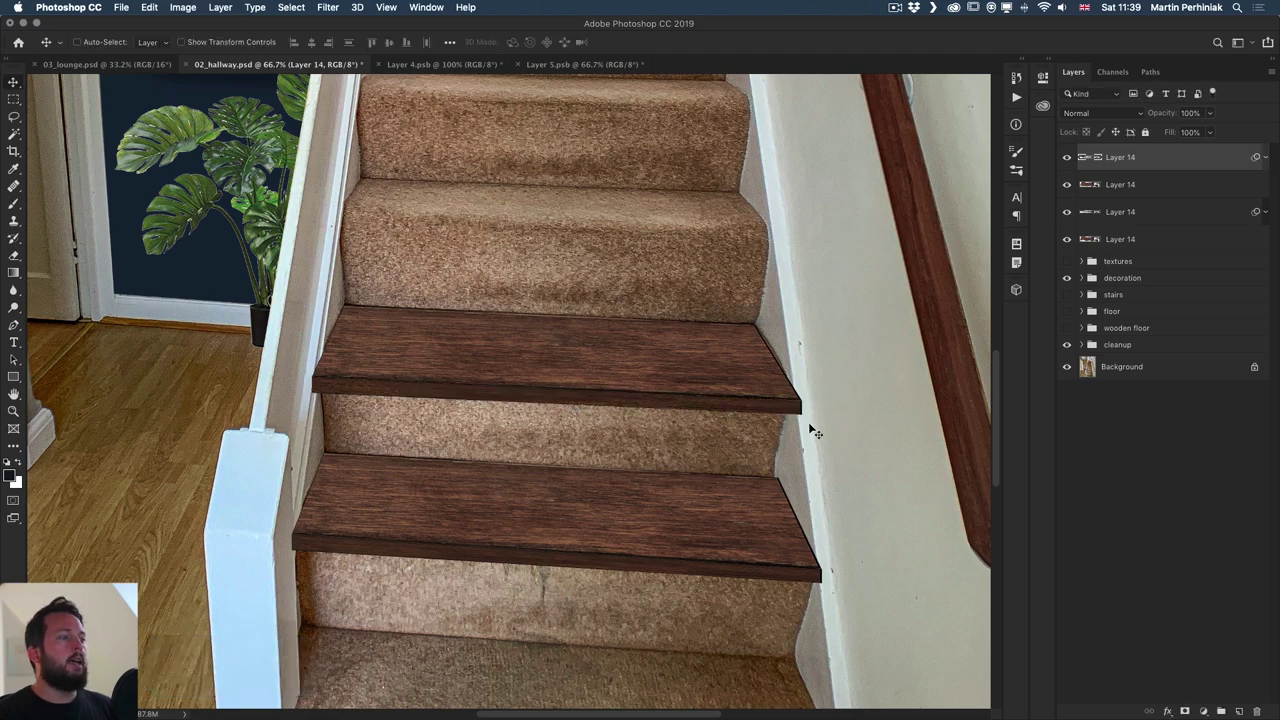
{"action": "scroll", "coordinate": [805, 425], "scroll_direction": "down", "scroll_amount": 2}
- Copy the tread and edge strip pair up one more step and select the upper tread layer
{"action": "left_click_drag", "start_coordinate": [714, 480], "coordinate": [618, 426]}
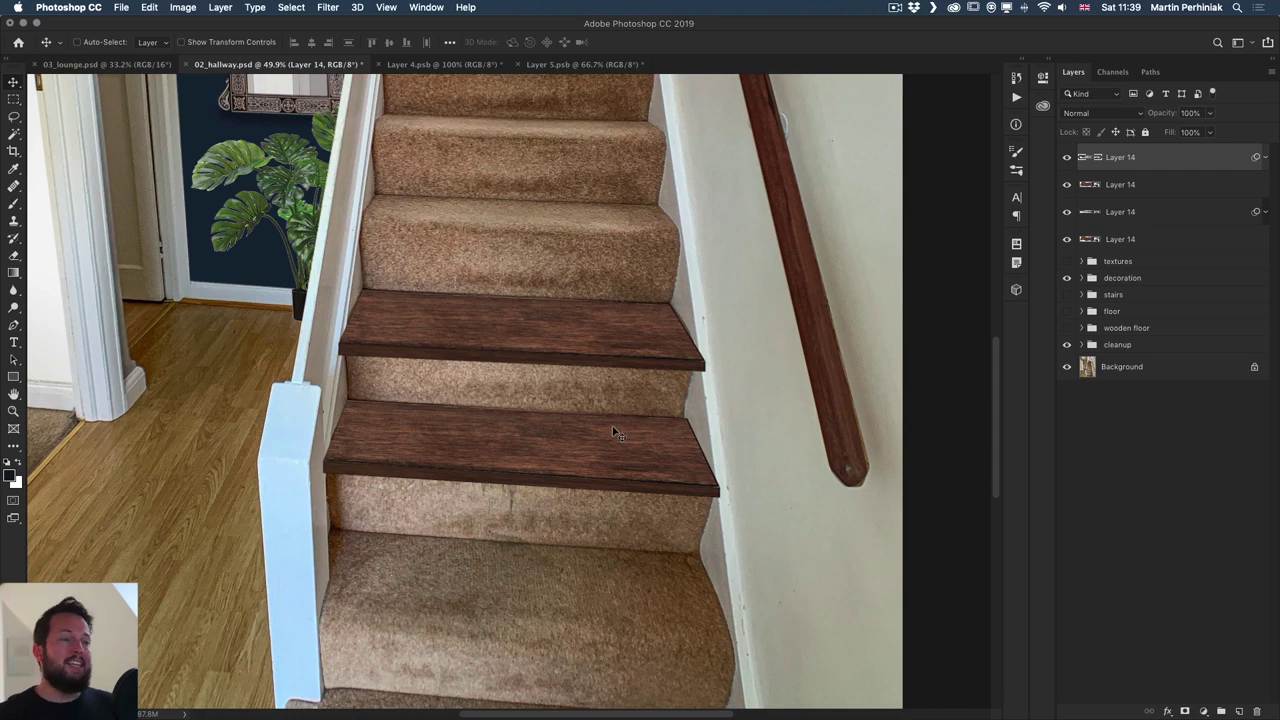
{"action": "scroll", "coordinate": [471, 314], "scroll_direction": "up", "scroll_amount": 3}
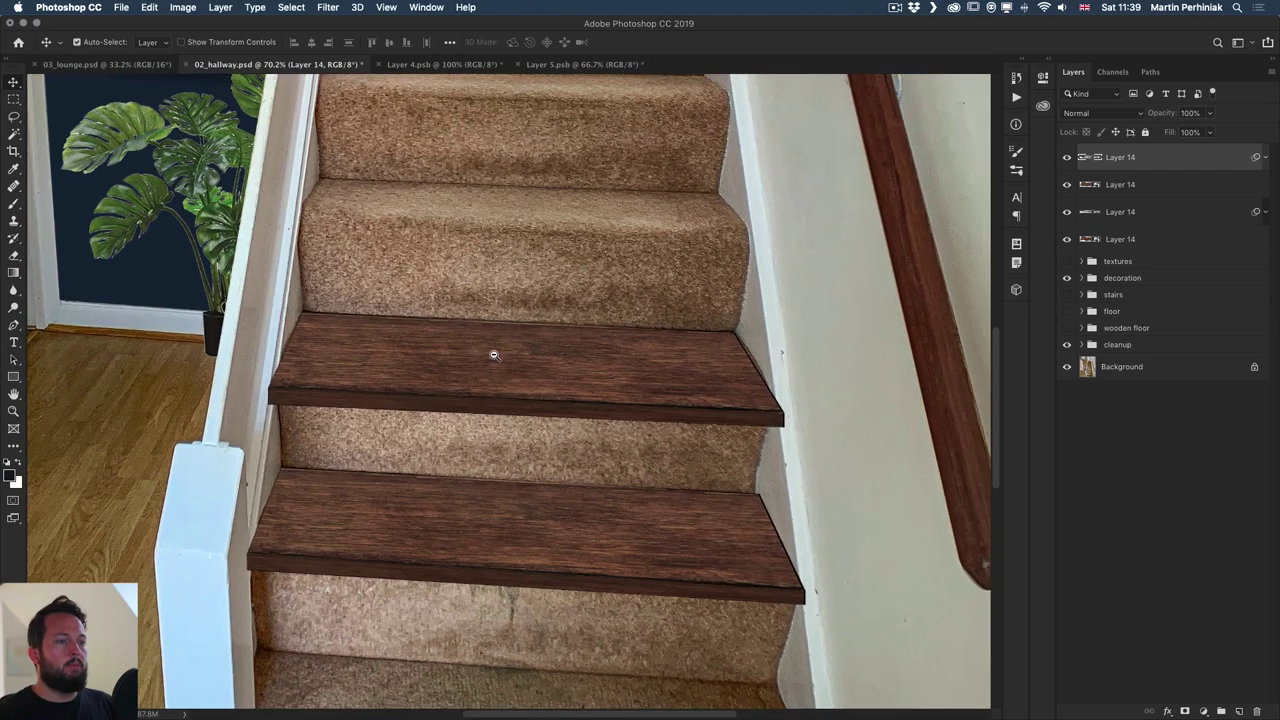
{"action": "left_click_drag", "start_coordinate": [449, 343], "coordinate": [440, 411]}
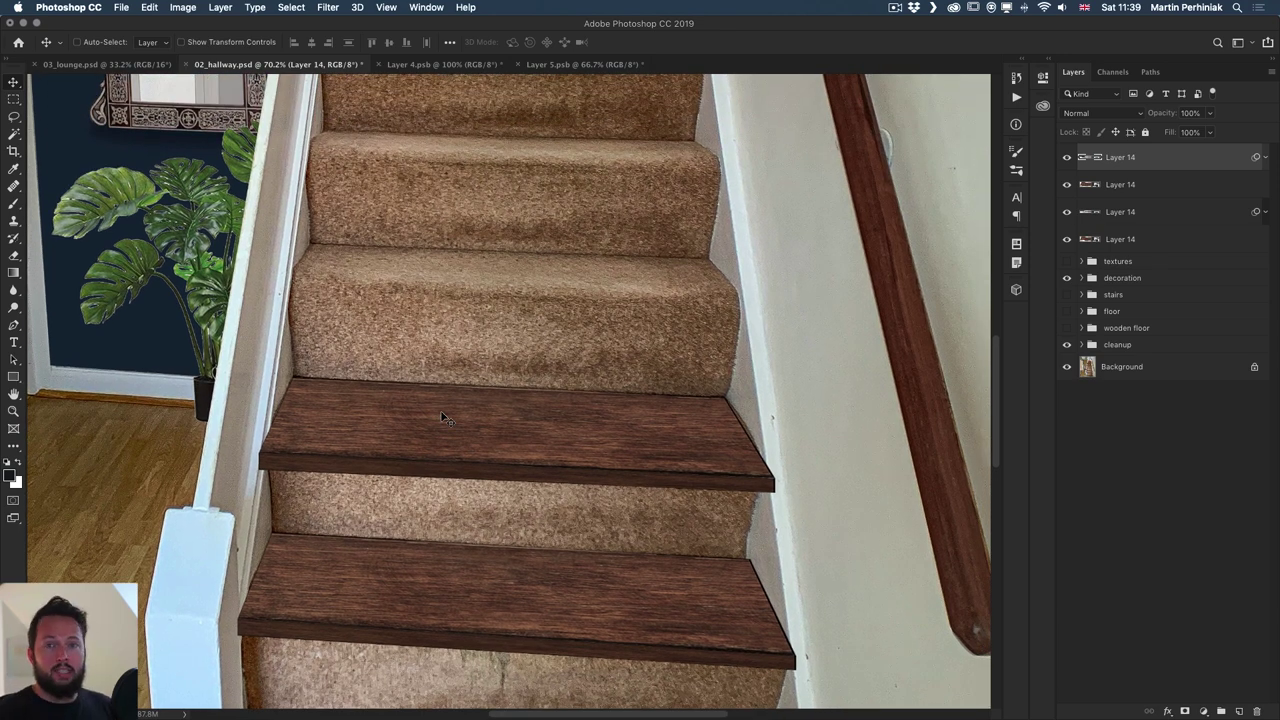
{"action": "left_click", "coordinate": [440, 420], "text": "super"}
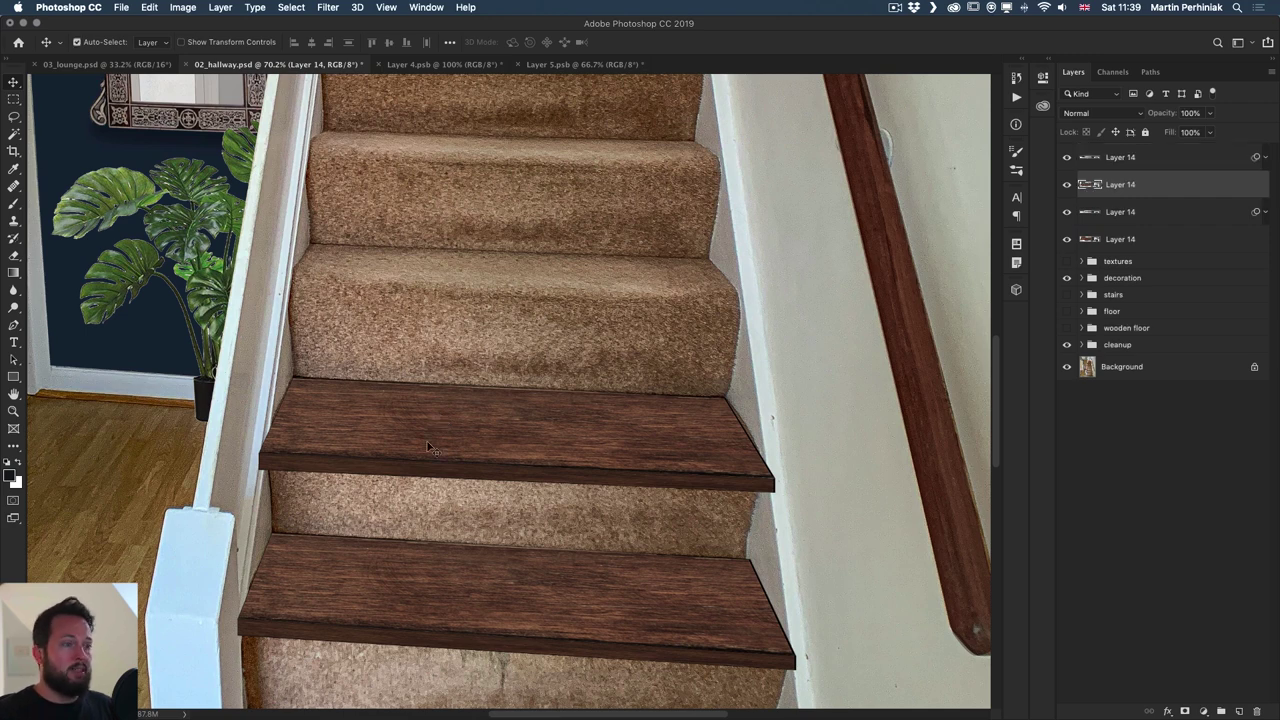
{"action": "left_click", "coordinate": [417, 490], "text": "shift+super"}
{"action": "left_click_drag", "start_coordinate": [436, 420], "coordinate": [430, 376]}
{"action": "left_click", "coordinate": [434, 277], "text": "super"}
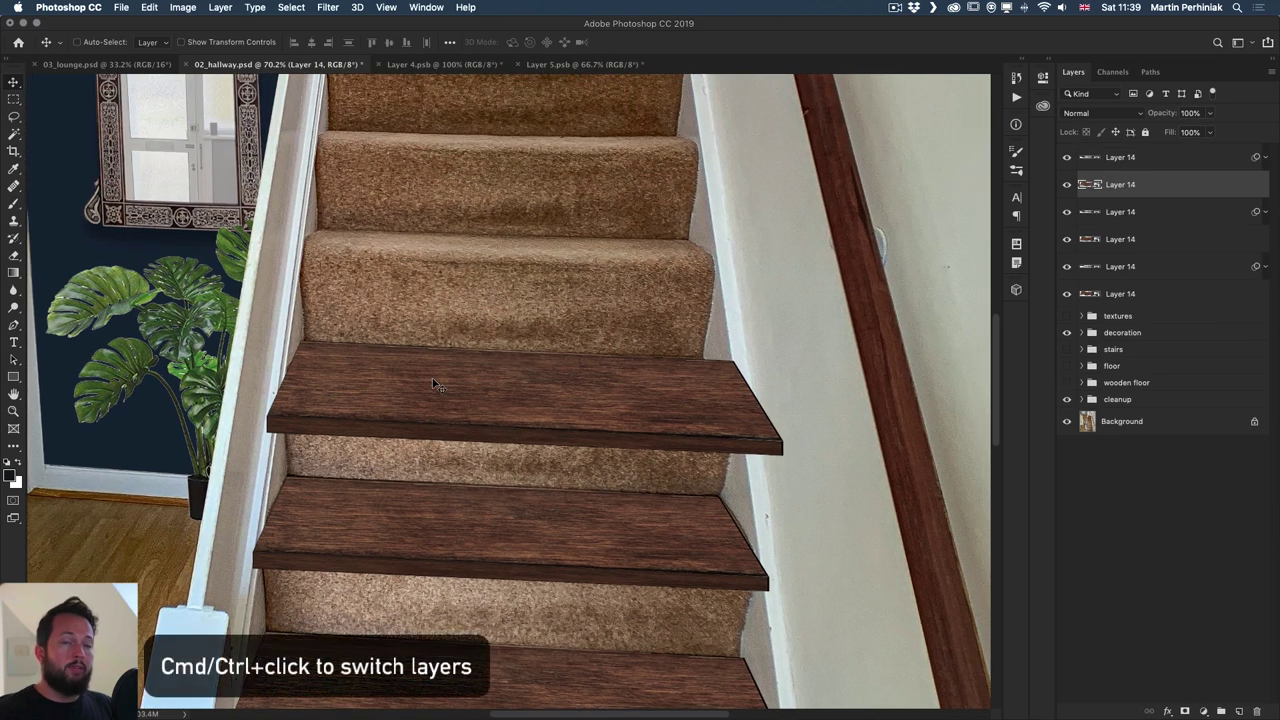
{"action": "left_click", "coordinate": [438, 545], "text": "super"}
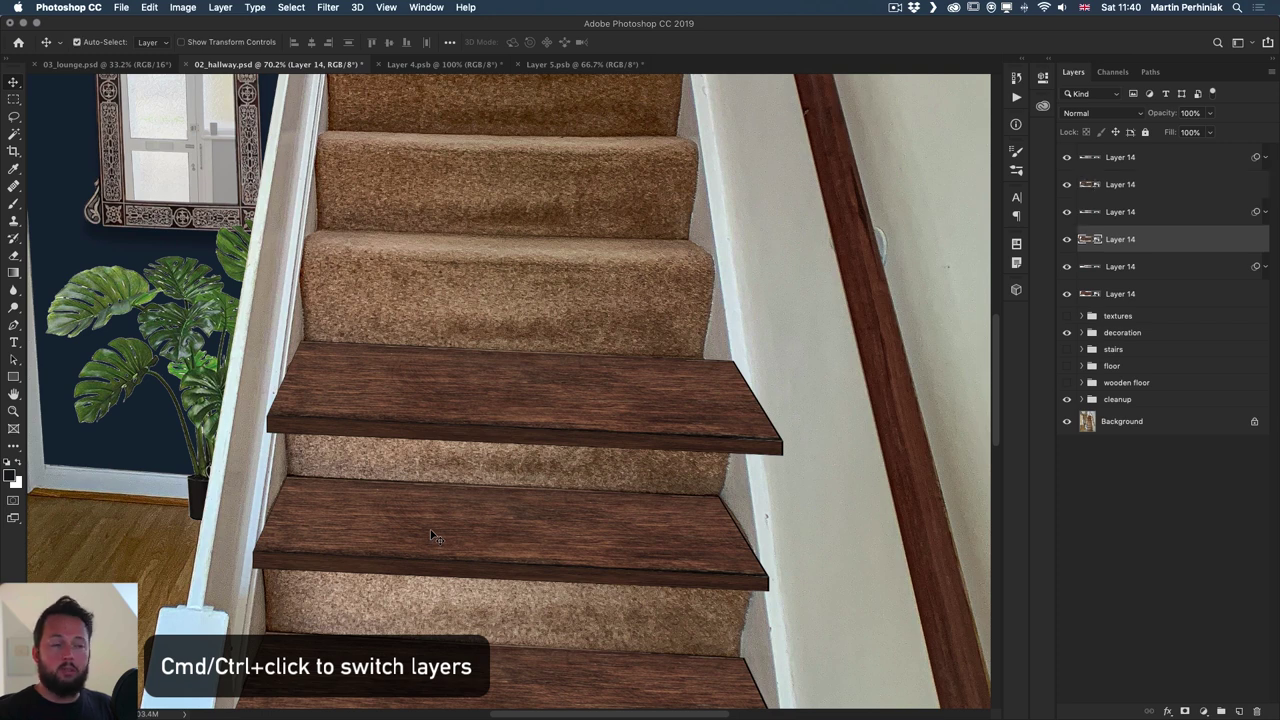
{"action": "left_click", "coordinate": [466, 383], "text": "super"}
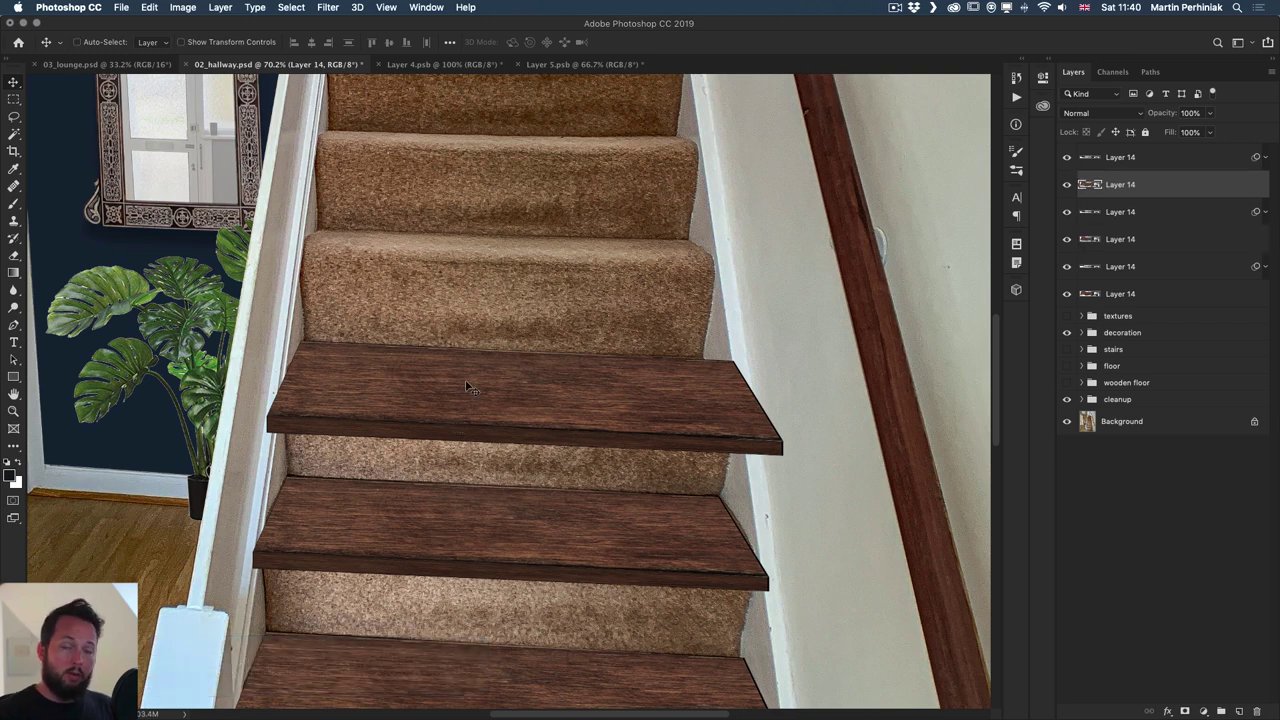
- Squash, narrow and tilt the top plank to match its step's perspective
{"action": "key", "text": "super+t"}
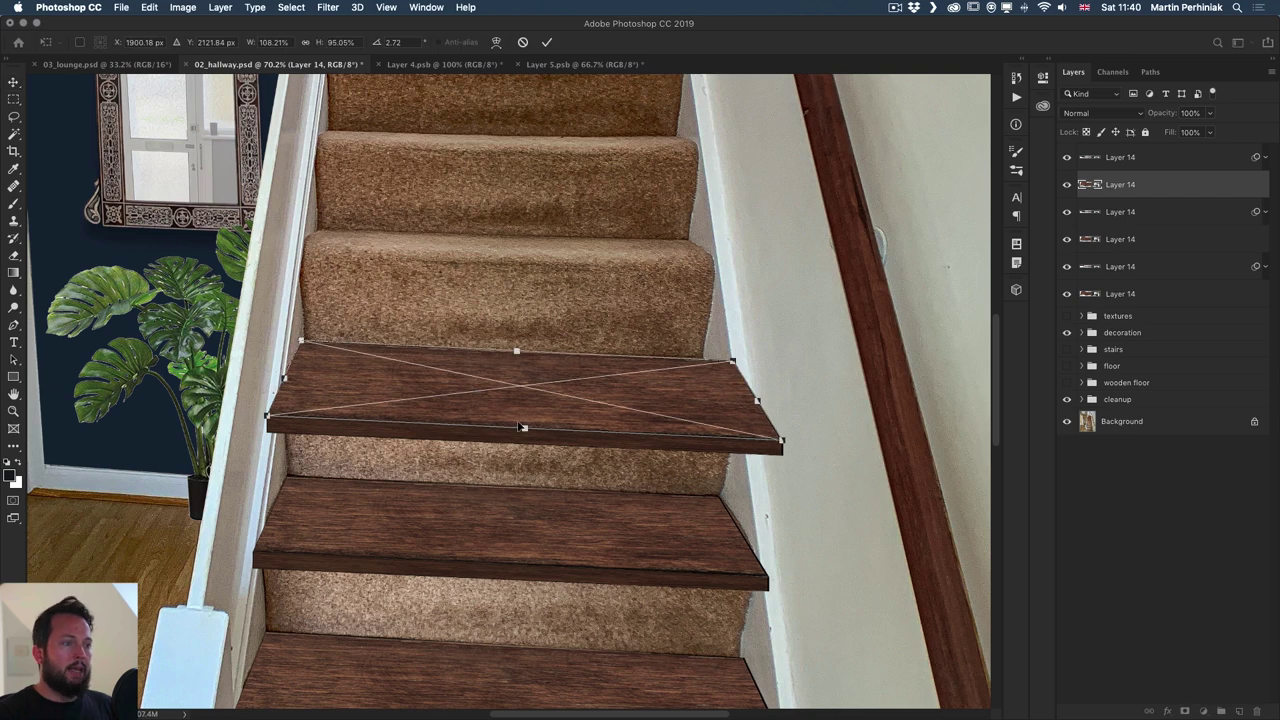
{"action": "left_click_drag", "start_coordinate": [522, 426], "coordinate": [522, 412]}
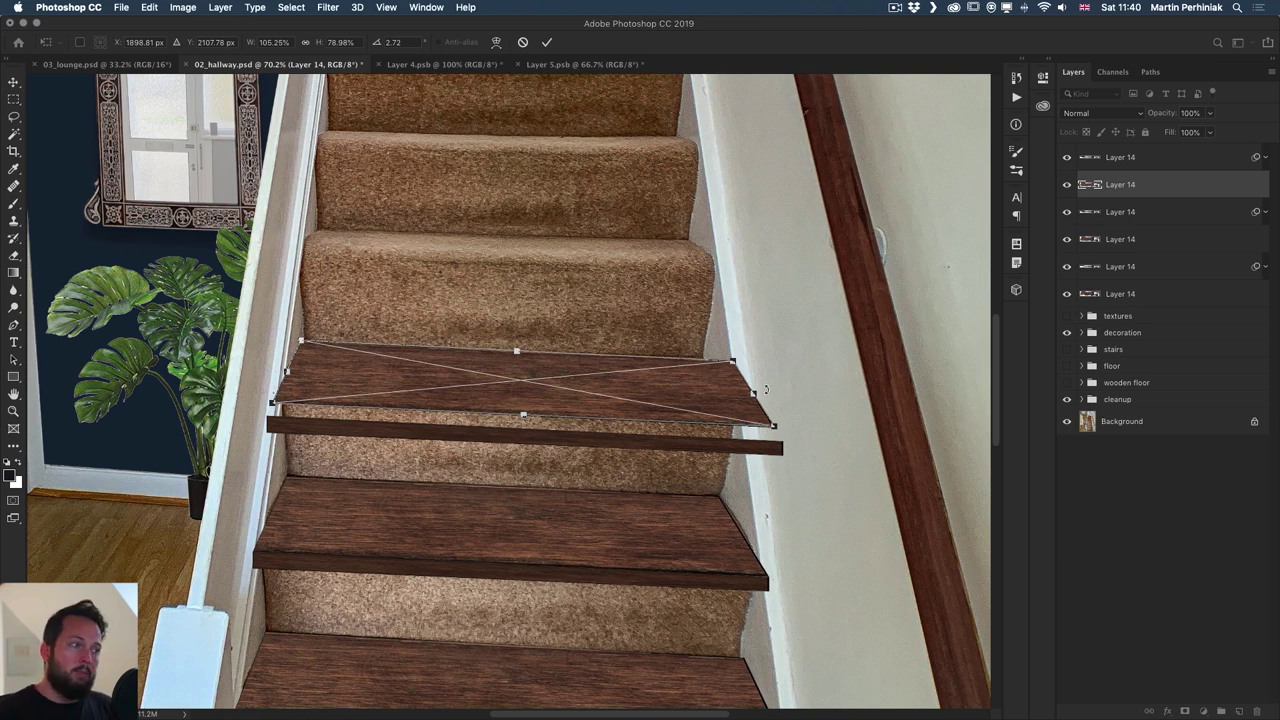
{"action": "mouse_move", "coordinate": [753, 395]}
{"action": "left_mouse_down"}
{"action": "mouse_move", "coordinate": [722, 387]}
{"action": "mouse_move", "coordinate": [742, 405]}
{"action": "left_mouse_up"}
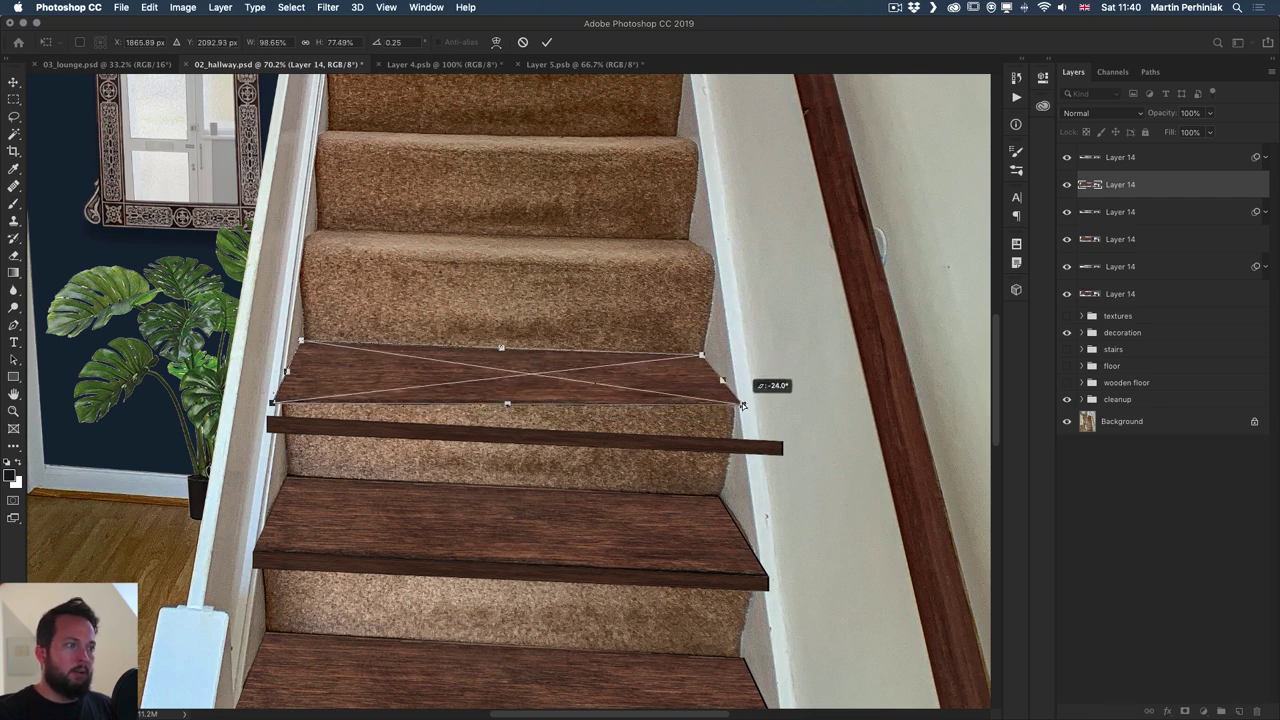
{"action": "left_click_drag", "start_coordinate": [272, 404], "coordinate": [292, 360]}
{"action": "key", "text": "Return"}
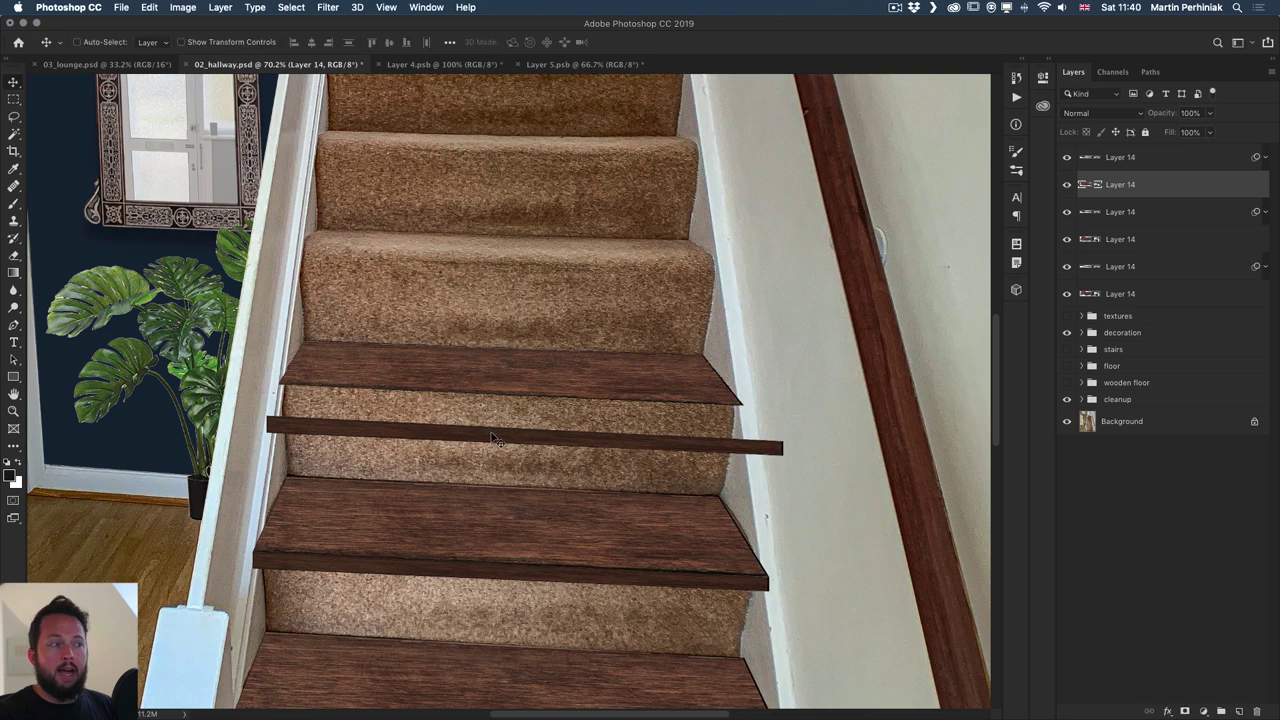
- Move the front-edge strip up onto the step and deepen the tread plank slightly to fit
{"action": "left_click_drag", "start_coordinate": [402, 434], "coordinate": [412, 404]}
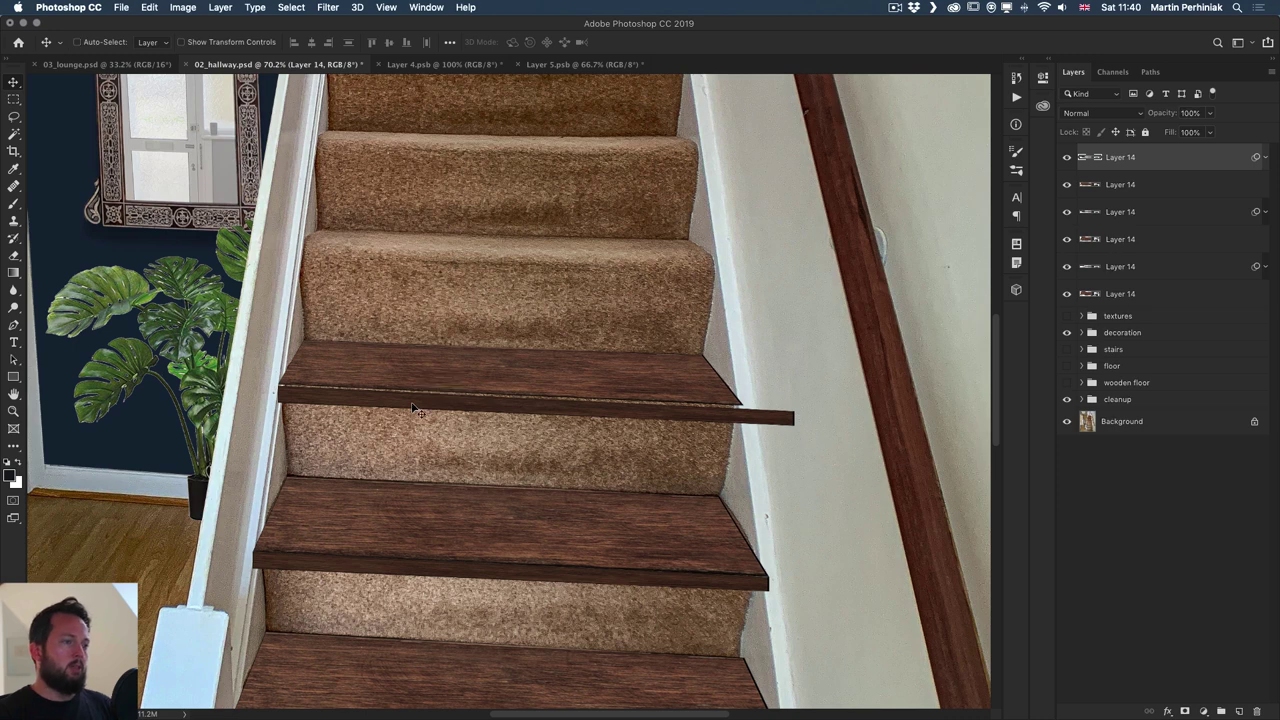
{"action": "left_click", "coordinate": [415, 375]}
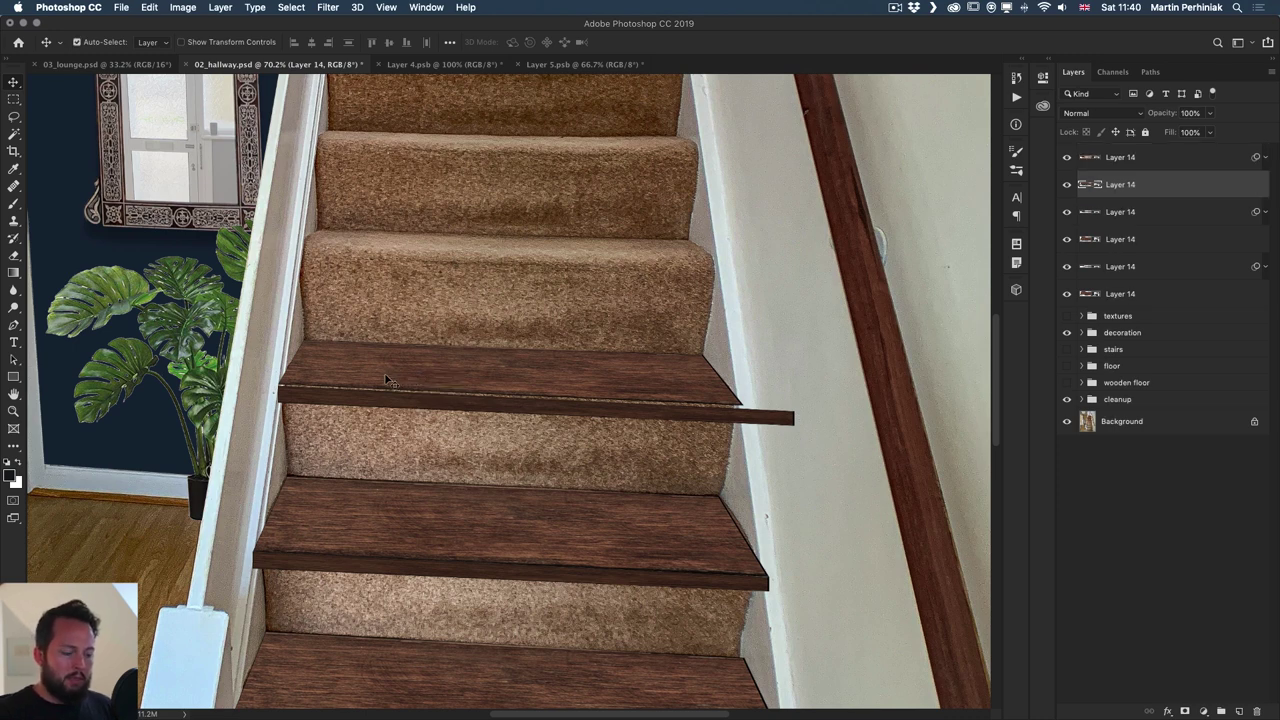
{"action": "key", "text": "ctrl+t"}
{"action": "left_click_drag", "start_coordinate": [510, 394], "coordinate": [510, 397]}
{"action": "mouse_move", "coordinate": [743, 406]}
{"action": "left_mouse_down"}
{"action": "mouse_move", "coordinate": [793, 418]}
{"action": "mouse_move", "coordinate": [747, 413]}
{"action": "left_mouse_up"}
{"action": "key", "text": "Return"}
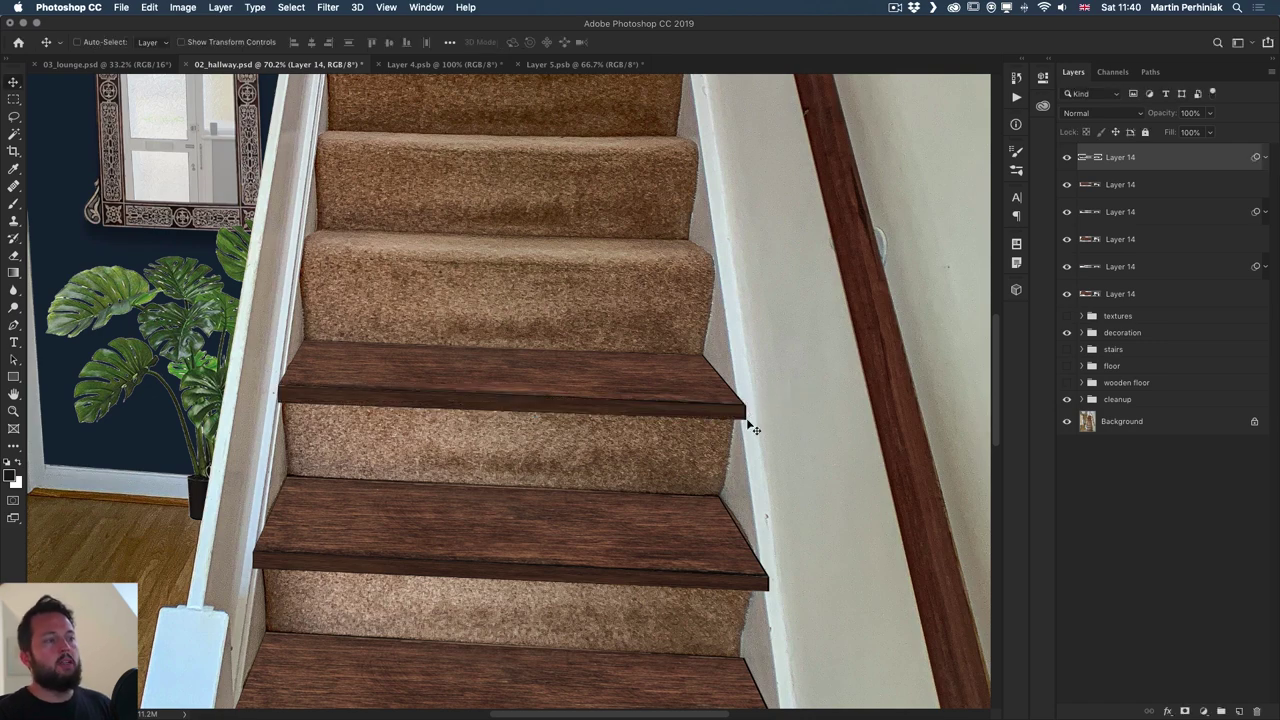
{"action": "left_click_drag", "start_coordinate": [606, 484], "coordinate": [529, 449]}
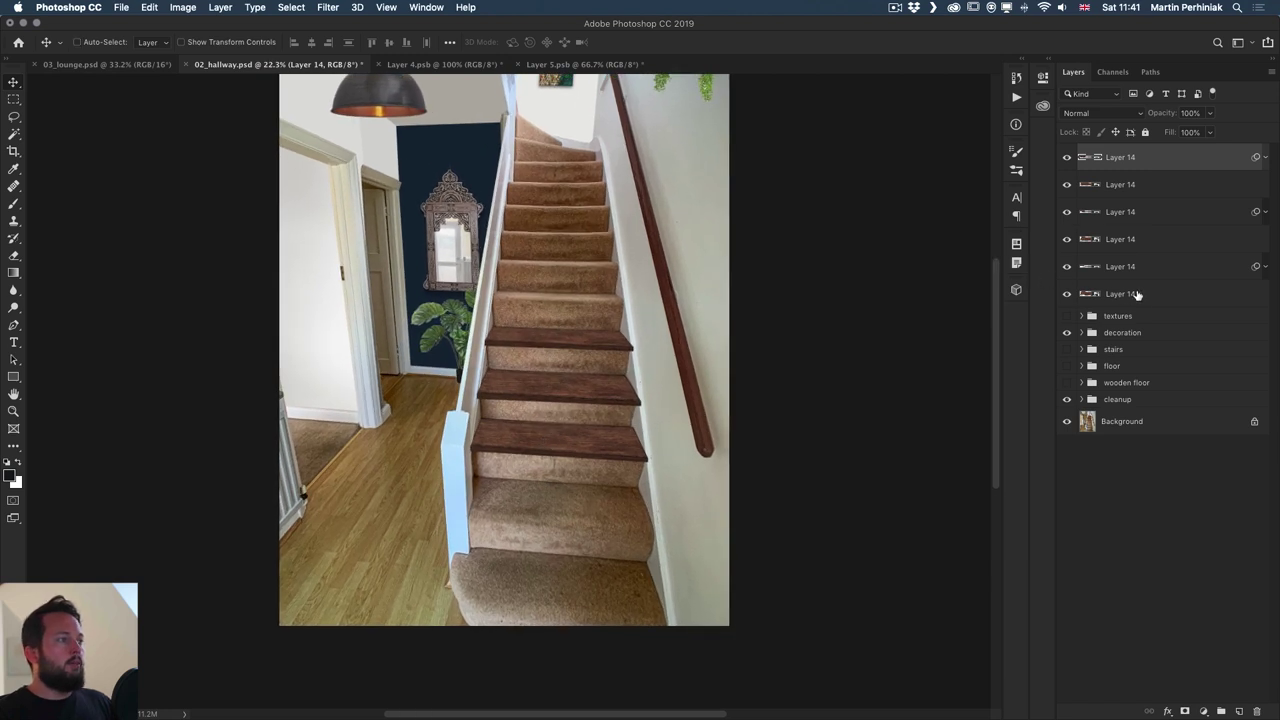
- Group the six Layer 14 tread layers into Group 1 and toggle its visibility to compare
{"action": "left_click", "coordinate": [1135, 300], "text": "shift"}
{"action": "key", "text": "super+g"}
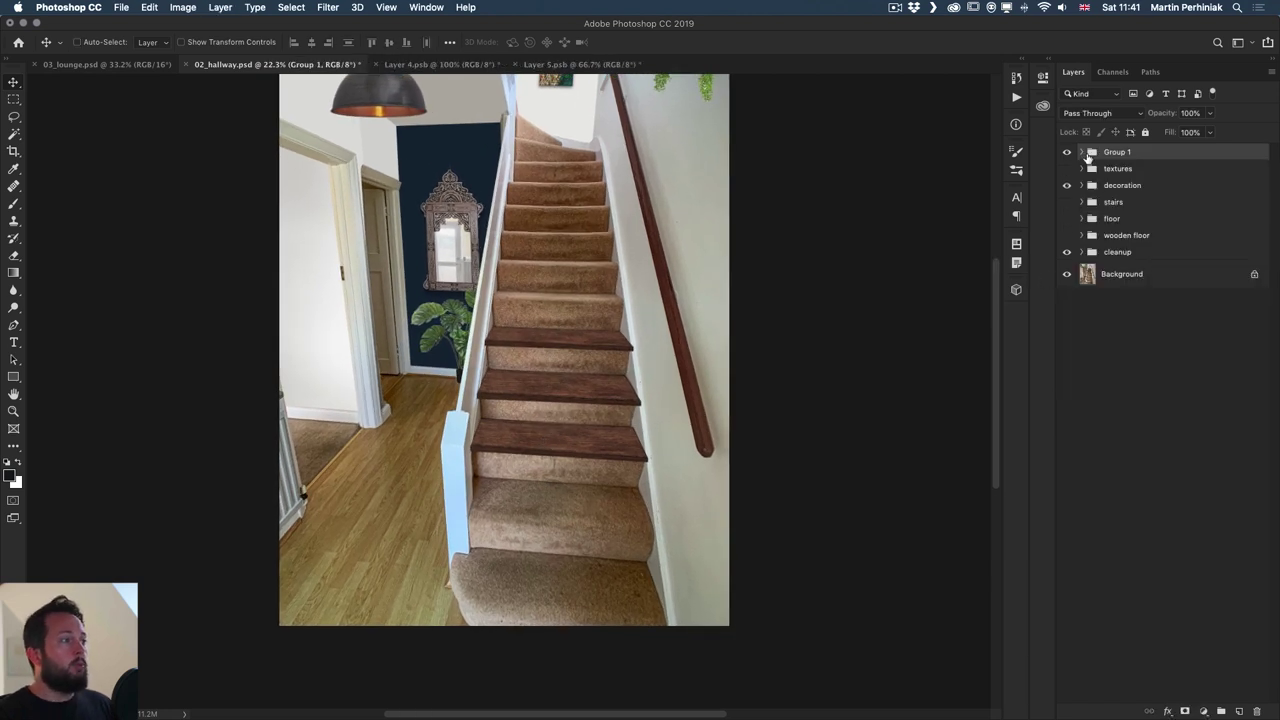
{"action": "left_click", "coordinate": [1067, 152]}
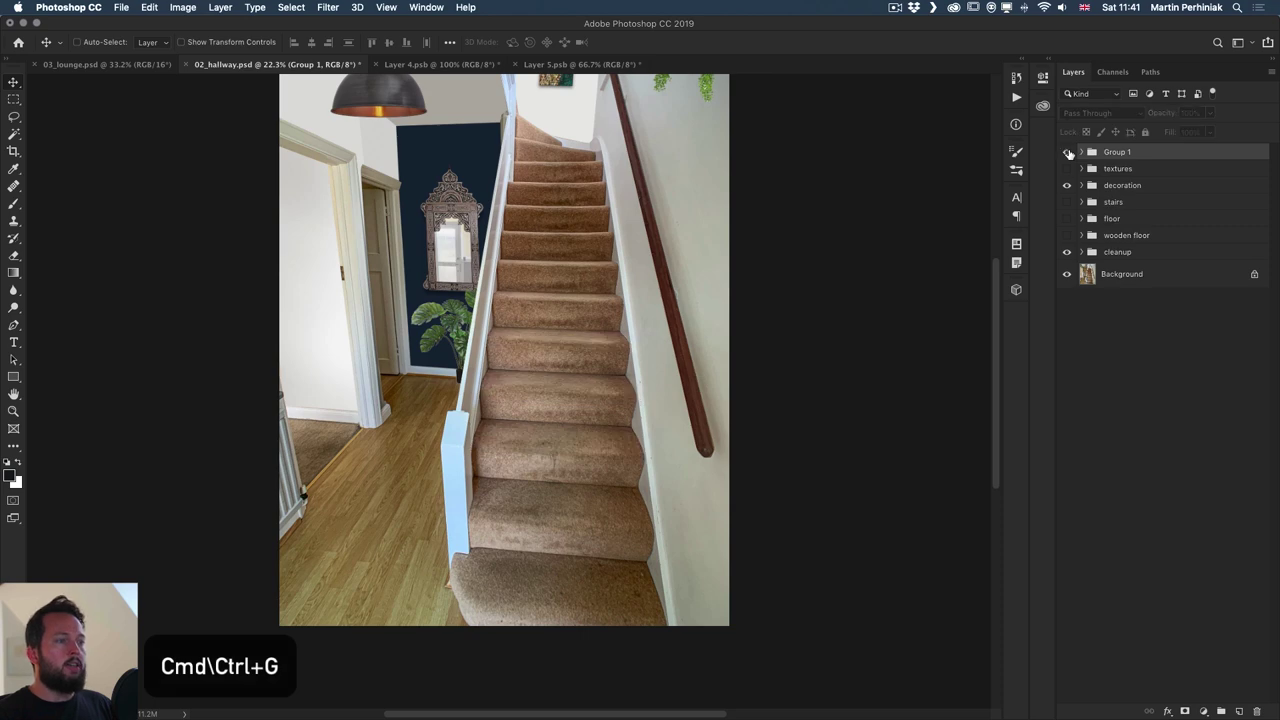
{"action": "left_click", "coordinate": [1067, 152]}
{"action": "left_click", "coordinate": [1067, 152]}
{"action": "left_click", "coordinate": [1067, 152]}
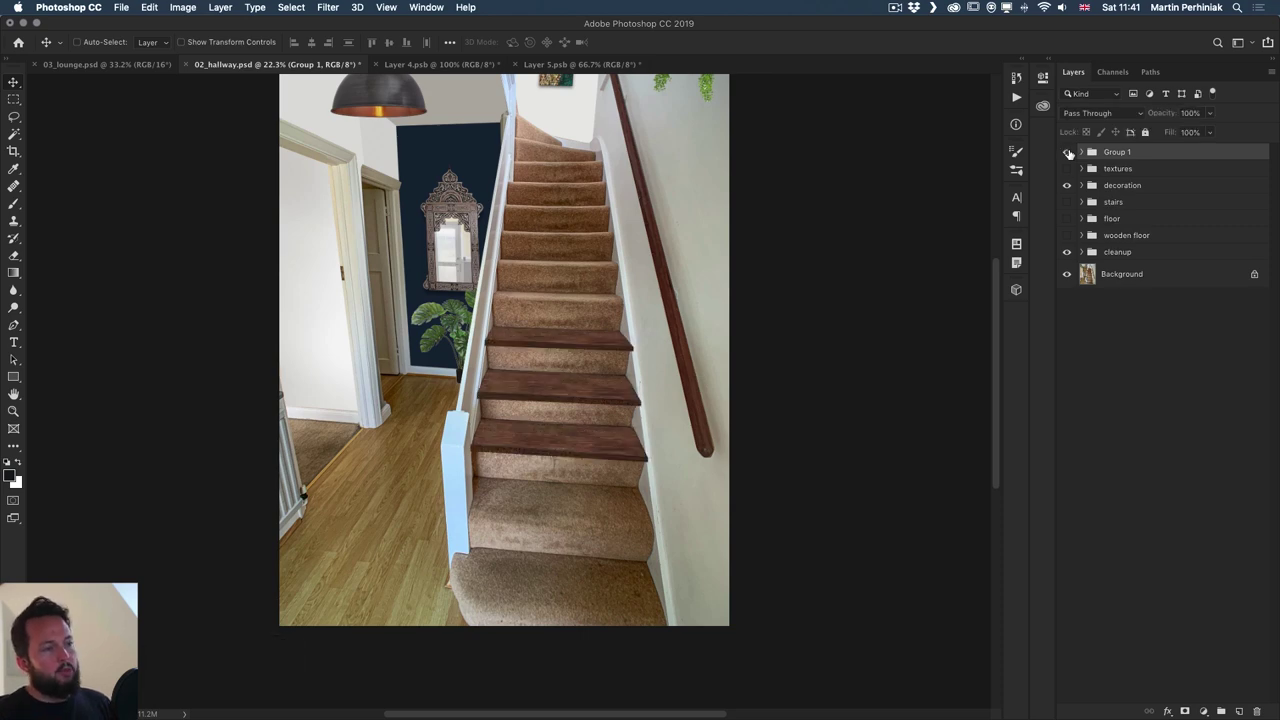
- Zoom in on the stairs, recheck the treads on and off, and expand Group 1
{"action": "key", "text": "z"}
{"action": "left_click_drag", "start_coordinate": [575, 392], "coordinate": [617, 394]}
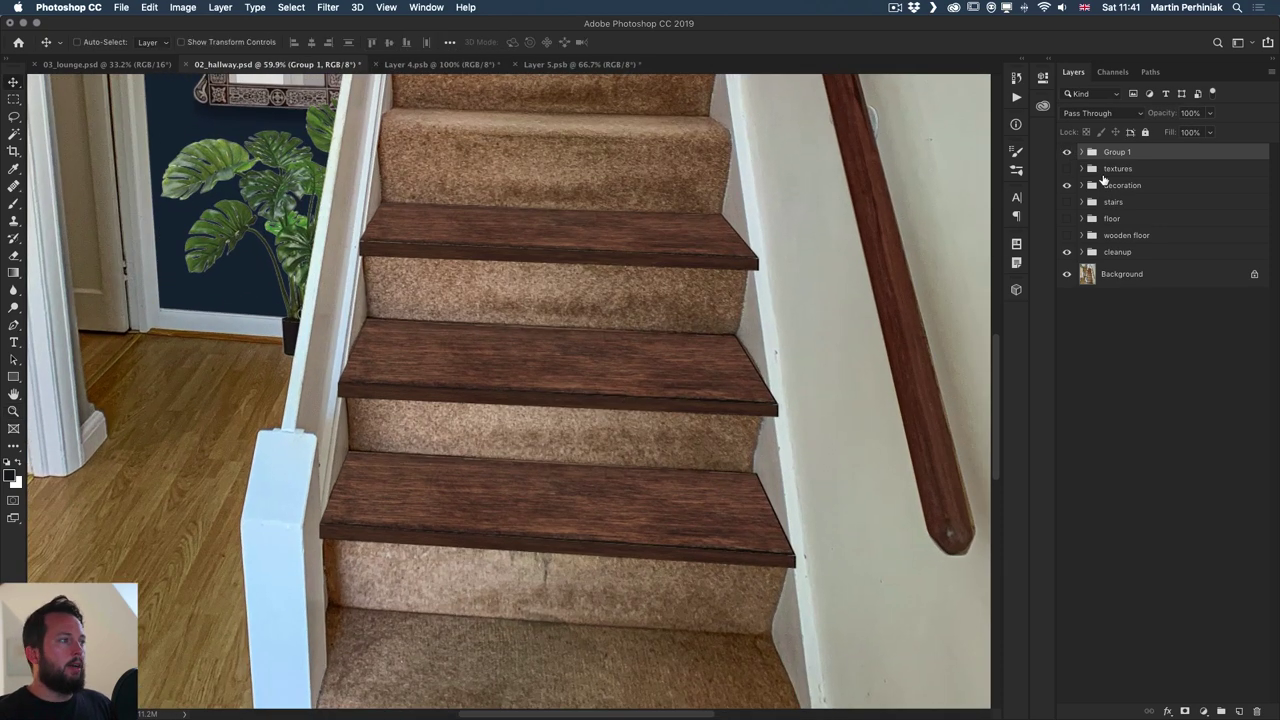
{"action": "left_click", "coordinate": [1066, 152]}
{"action": "left_click", "coordinate": [1066, 152]}
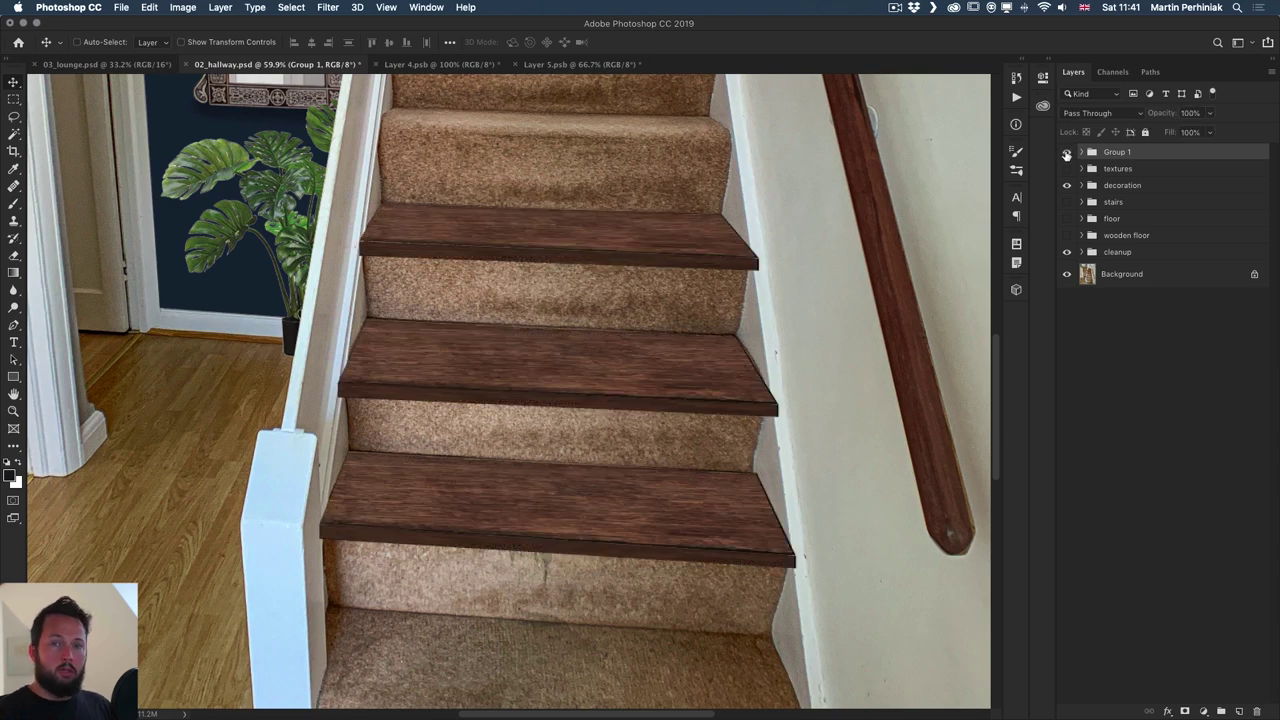
{"action": "left_click", "coordinate": [1081, 152]}
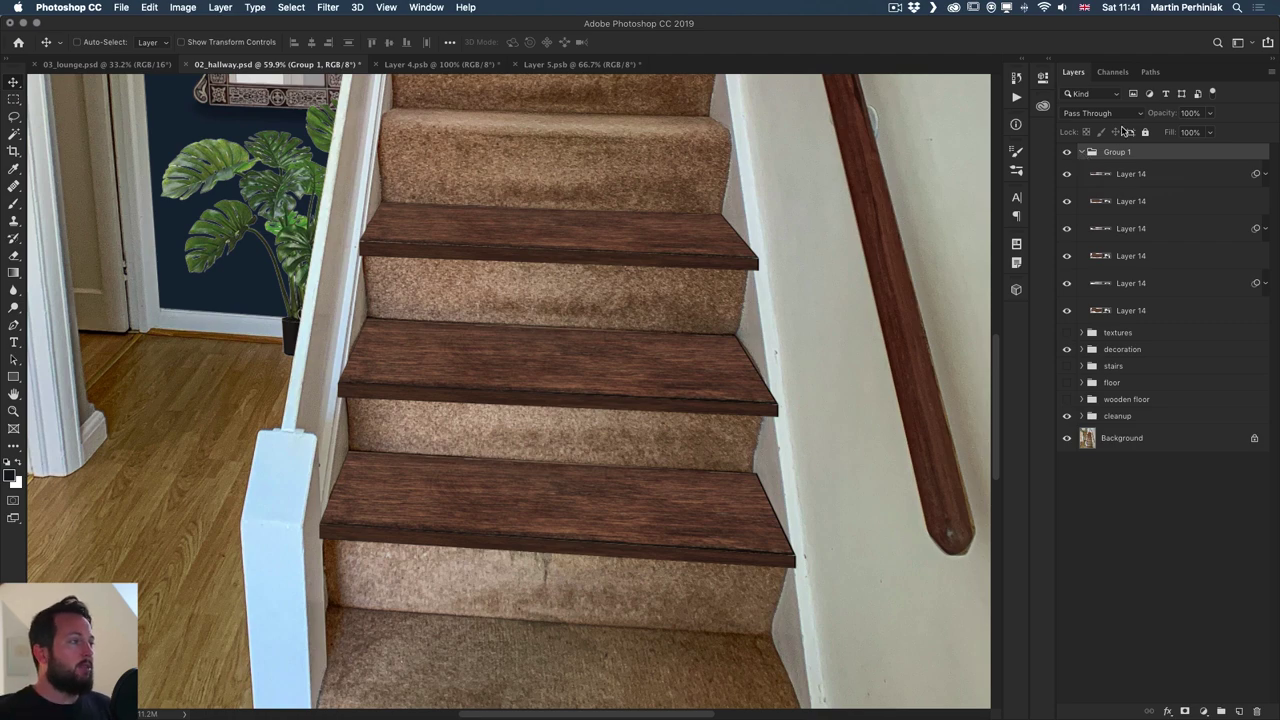
- Open the Layer 14 smart object, then in 02_hallway.psd show the textures group and select the oak plank
{"action": "double_click", "coordinate": [1114, 205]}
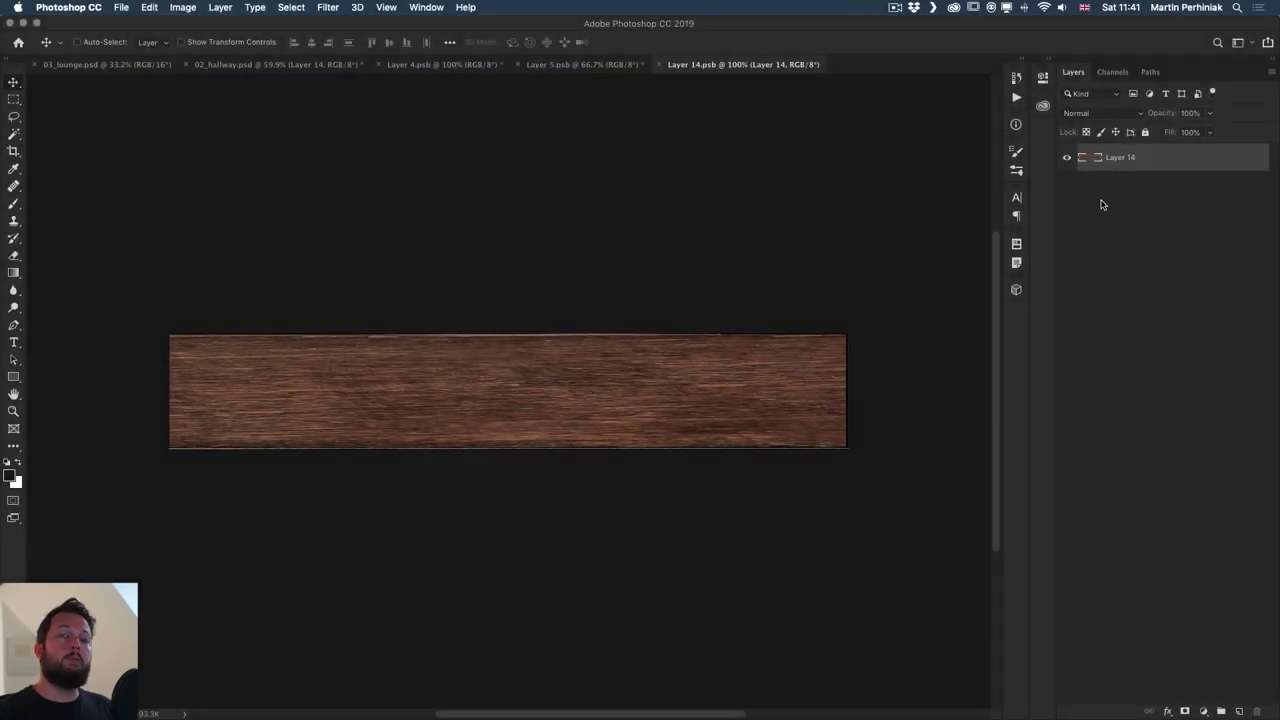
{"action": "left_click", "coordinate": [277, 65]}
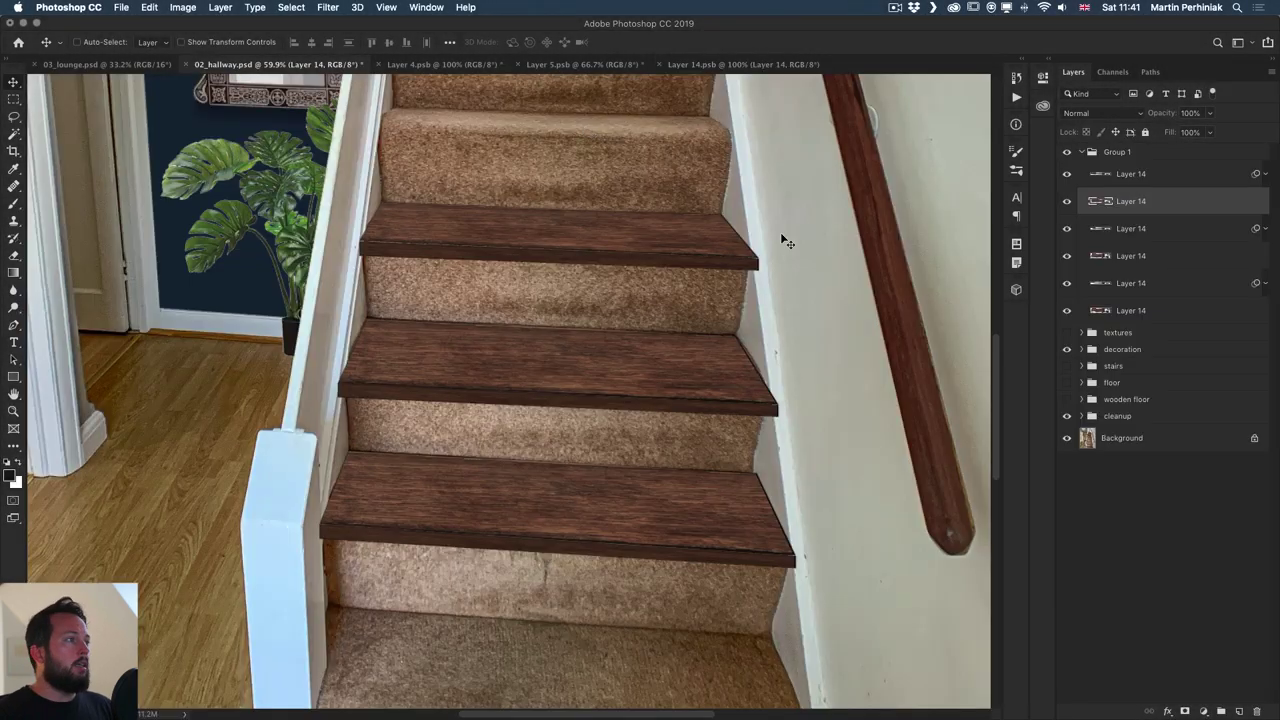
{"action": "left_click", "coordinate": [1066, 333]}
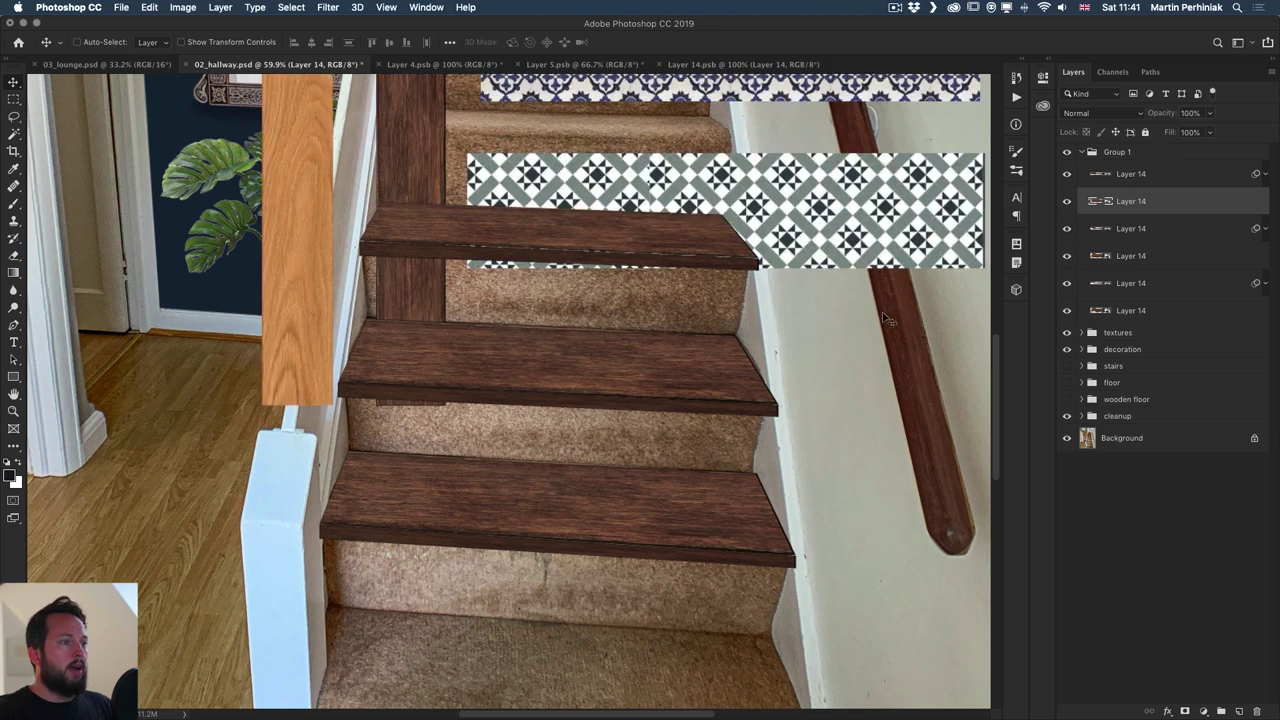
{"action": "left_click", "coordinate": [281, 249]}
- Paste the light oak plank into Layer 14.psb, rotated a quarter turn over the wood strip
{"action": "key", "text": "super"}
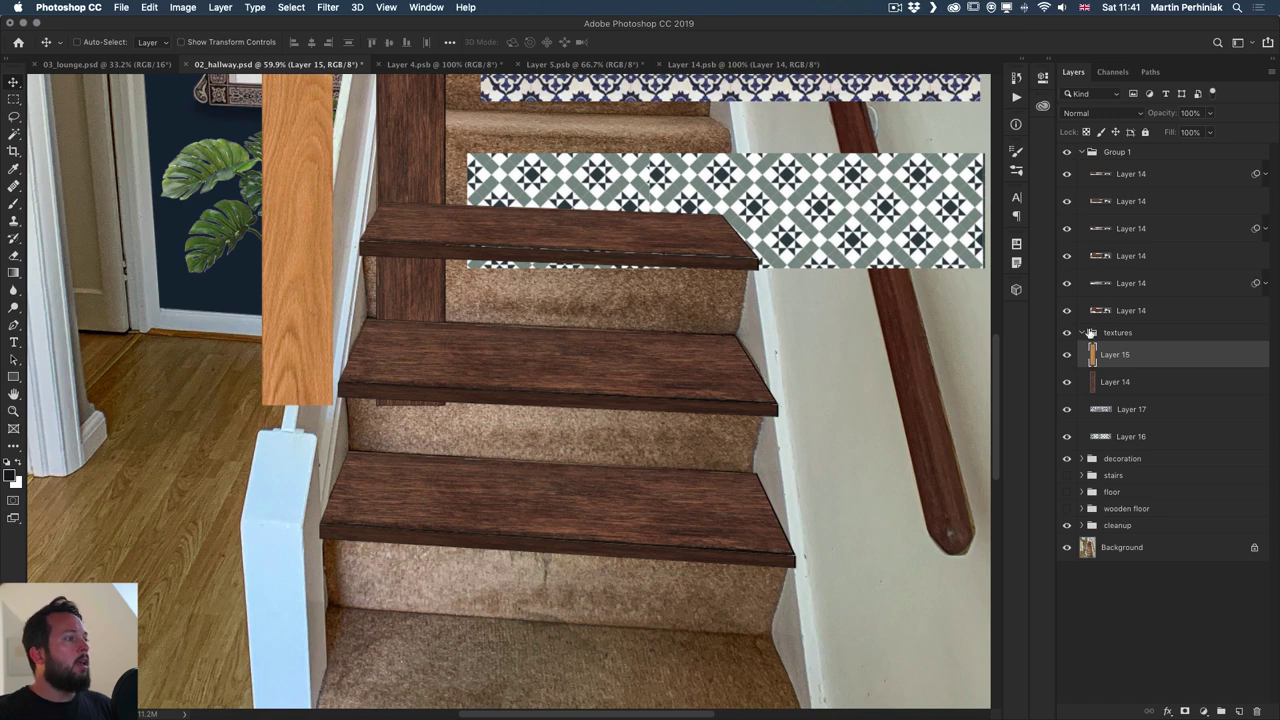
{"action": "left_click", "coordinate": [1066, 334]}
{"action": "left_click", "coordinate": [708, 64]}
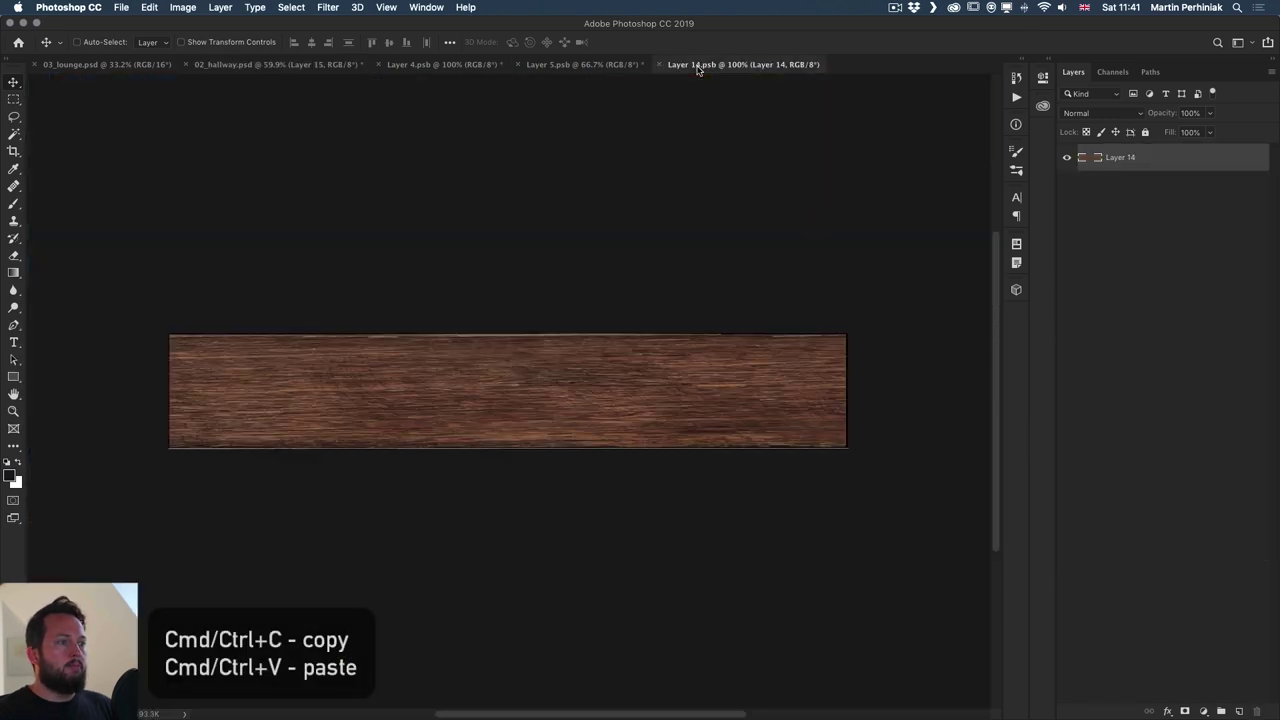
{"action": "key", "text": "super+v"}
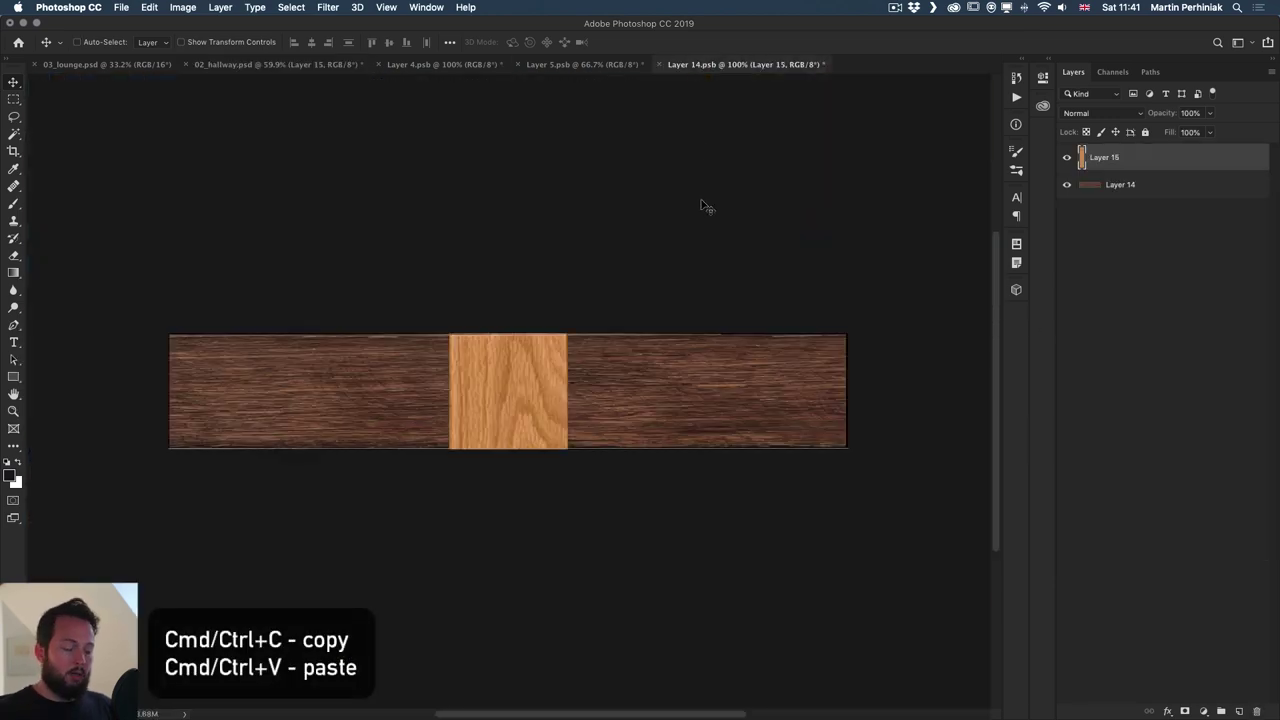
{"action": "key", "text": "super+t"}
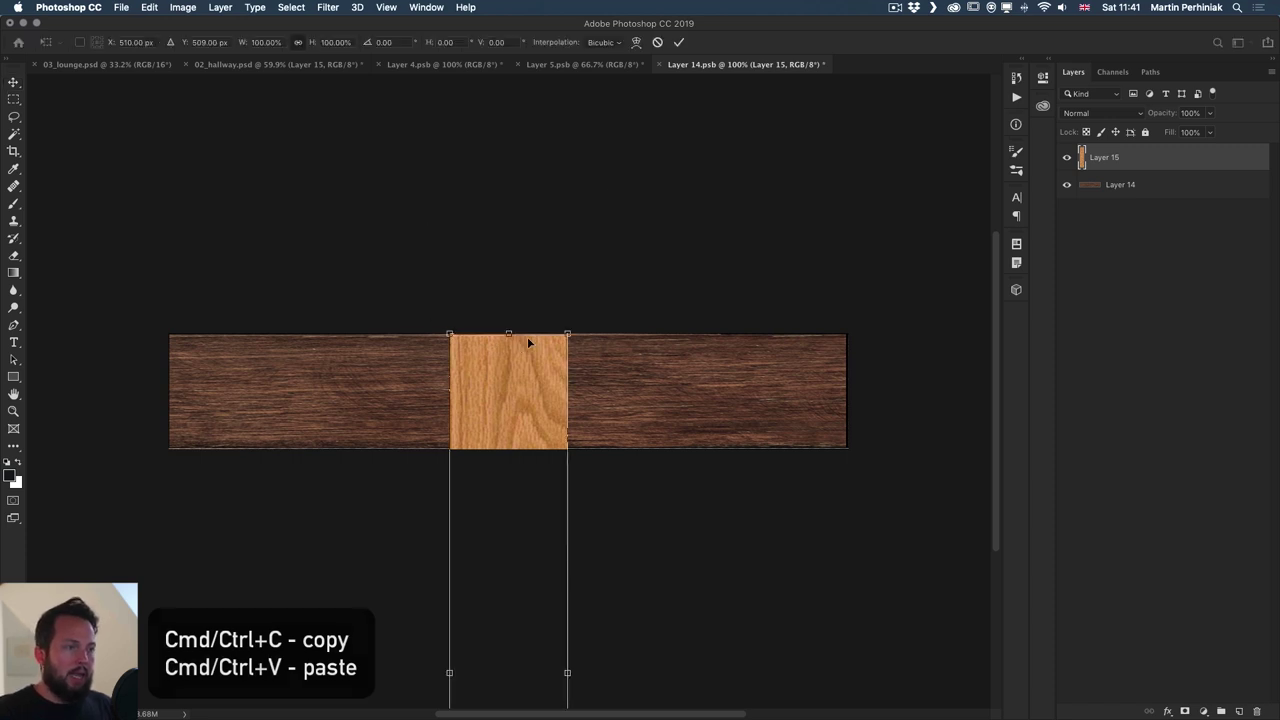
{"action": "left_click_drag", "start_coordinate": [586, 323], "coordinate": [172, 582]}
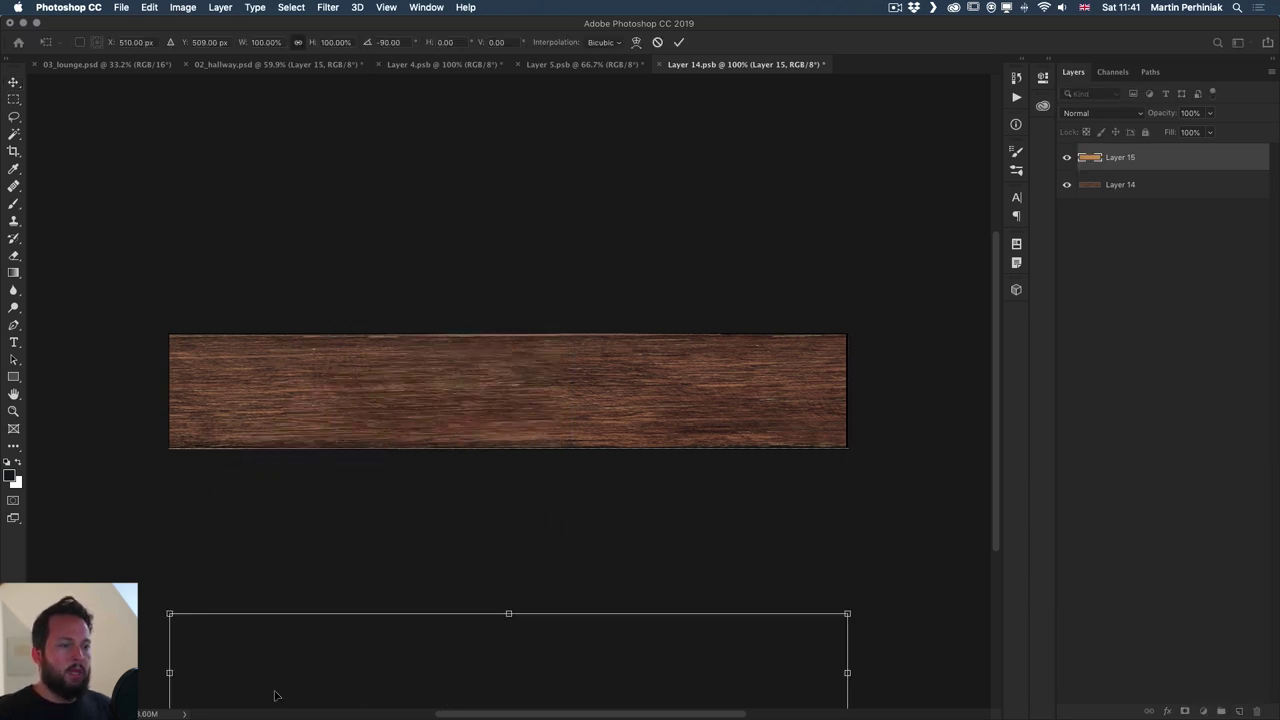
{"action": "left_click_drag", "start_coordinate": [276, 695], "coordinate": [275, 410]}
{"action": "key", "text": "Return"}
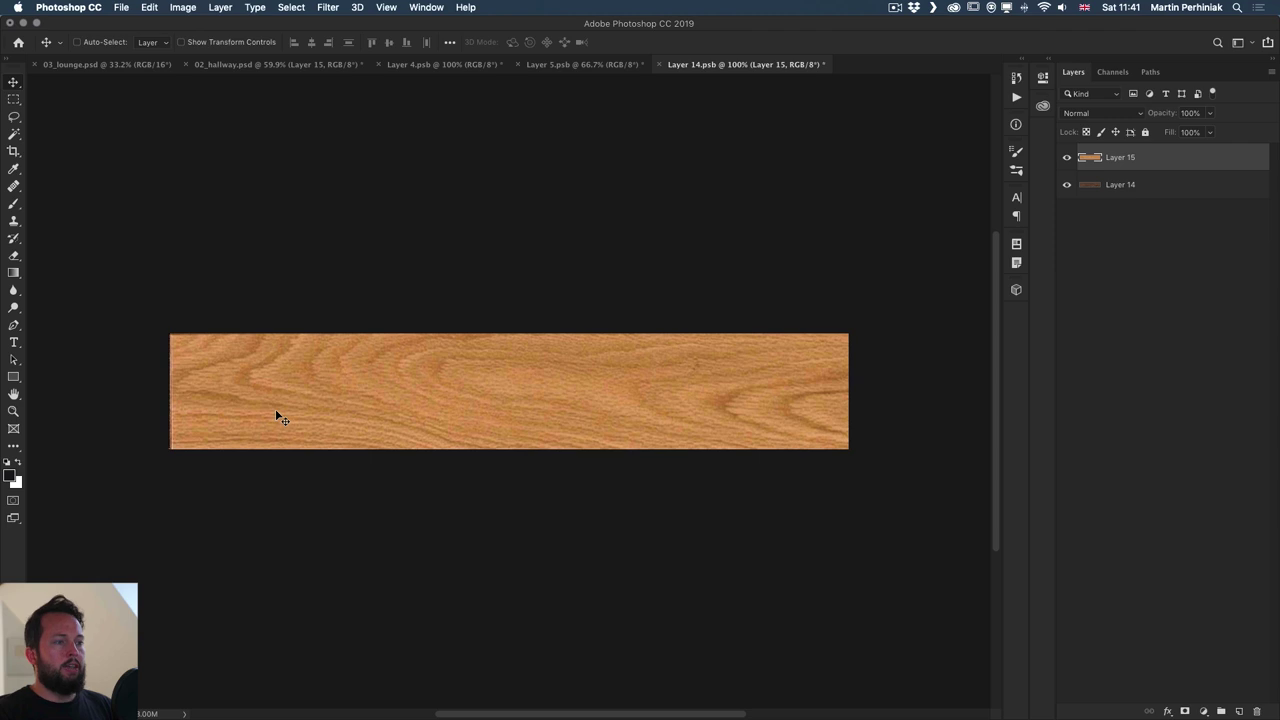
- Rename the oak layer LIGHT and the wood layer DARK, then save the smart object
{"action": "double_click", "coordinate": [1126, 157]}
{"action": "type", "text": "LIGHT"}
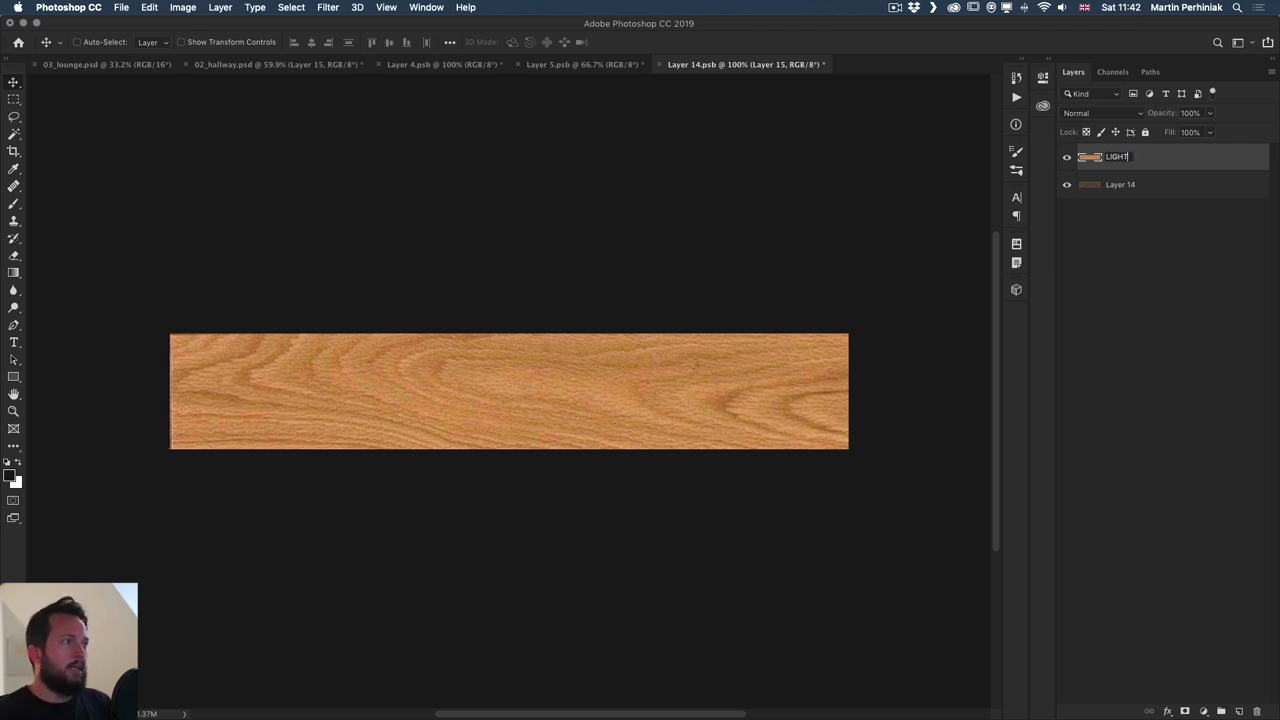
{"action": "key", "text": "Return"}
{"action": "double_click", "coordinate": [1116, 184]}
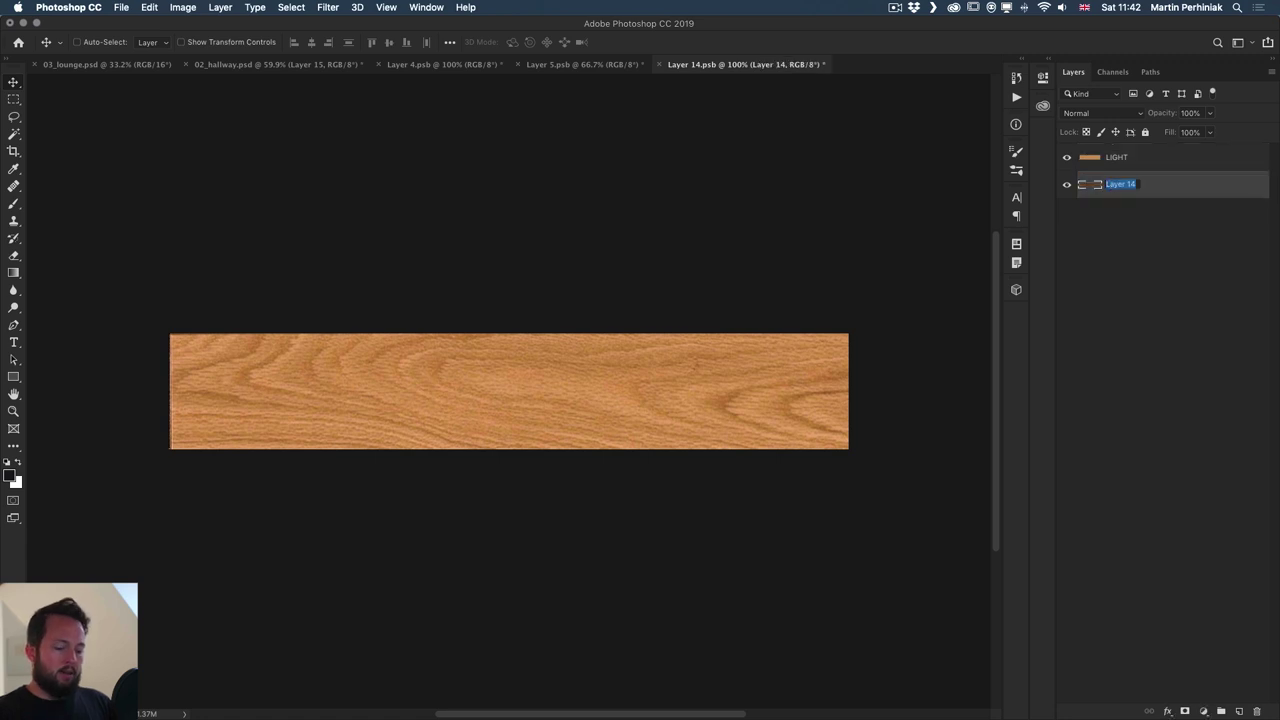
{"action": "type", "text": "DARK"}
{"action": "key", "text": "Return"}
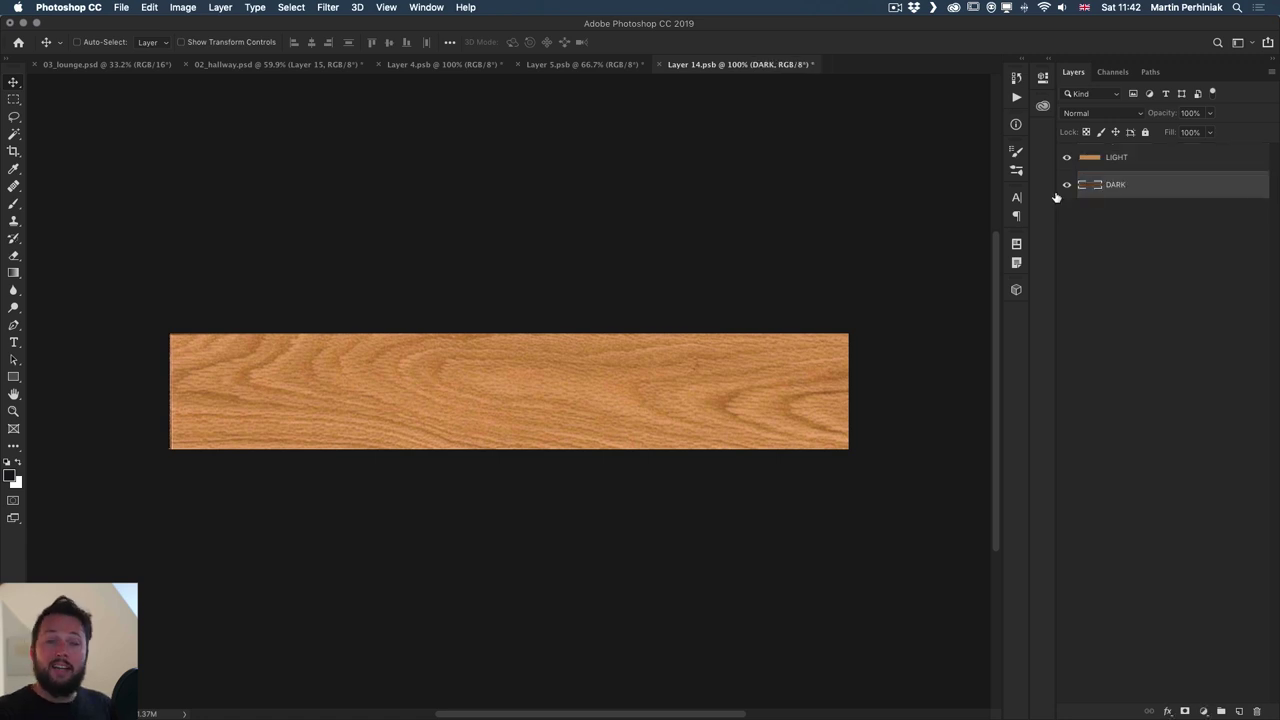
{"action": "left_click", "coordinate": [122, 7]}
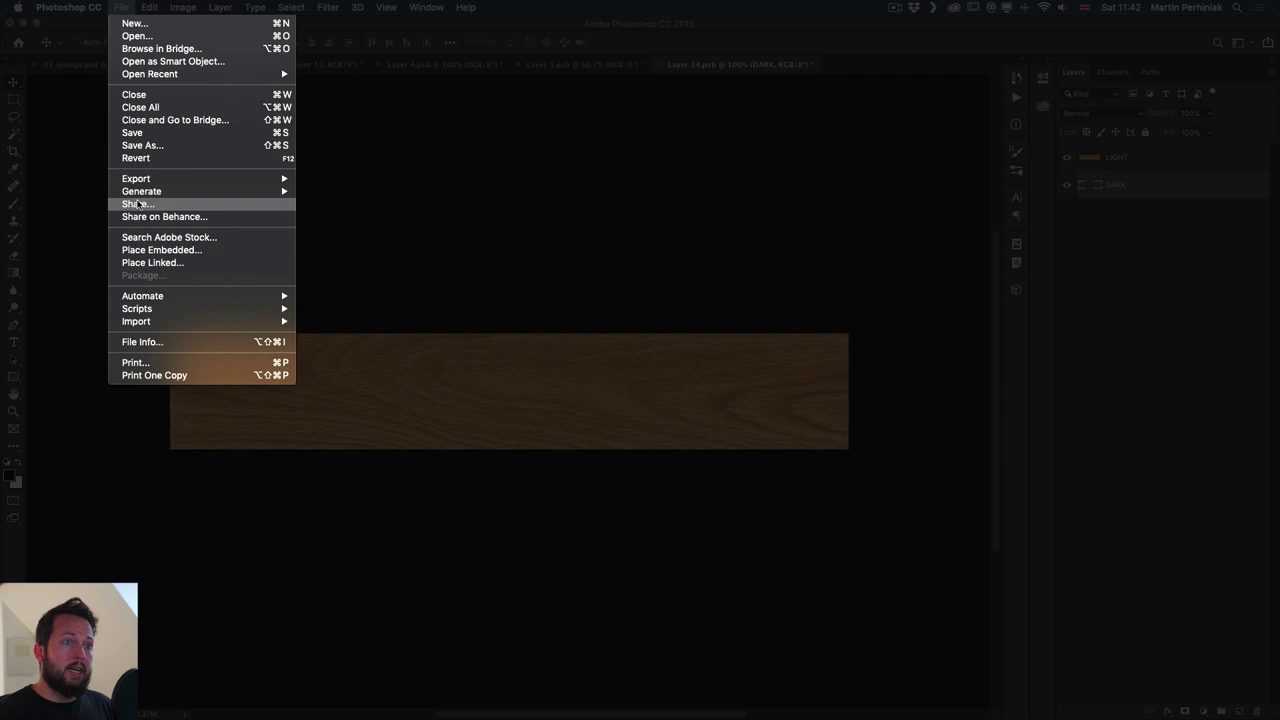
{"action": "key", "text": "Escape"}
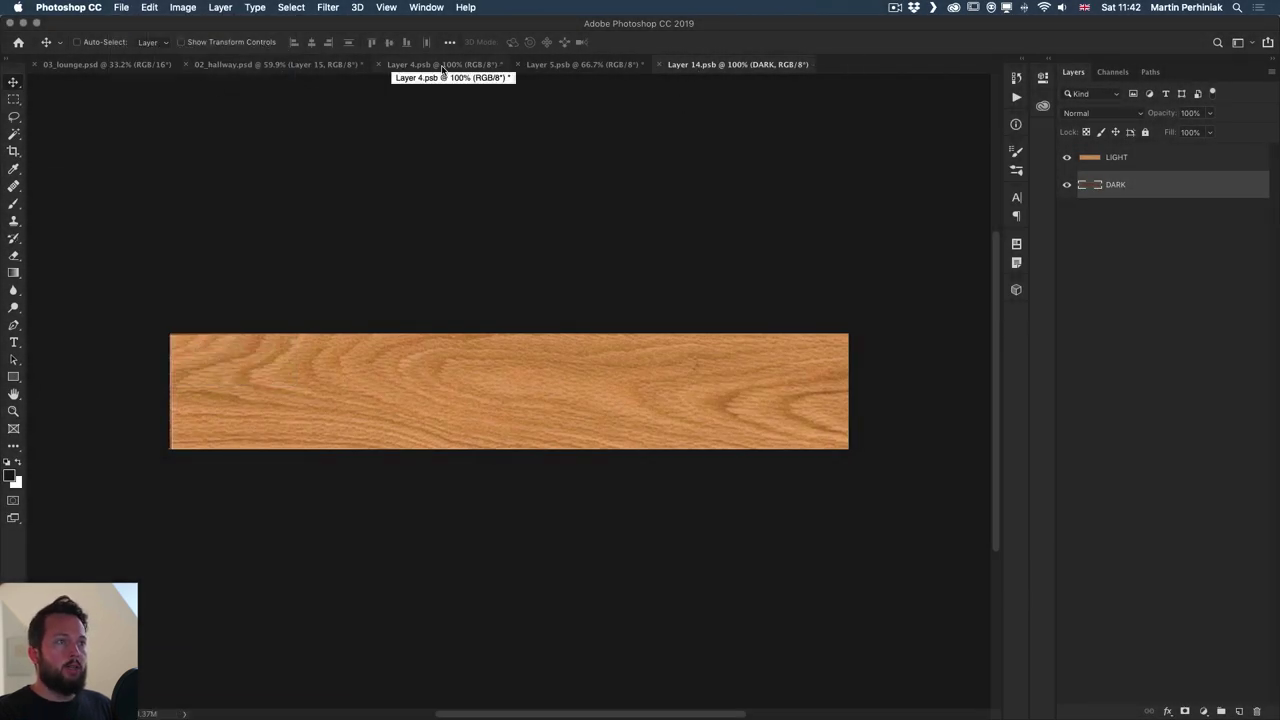
- Return to 02_hallway.psd and zoom out to see the light oak on all treads
{"action": "left_click", "coordinate": [253, 70]}
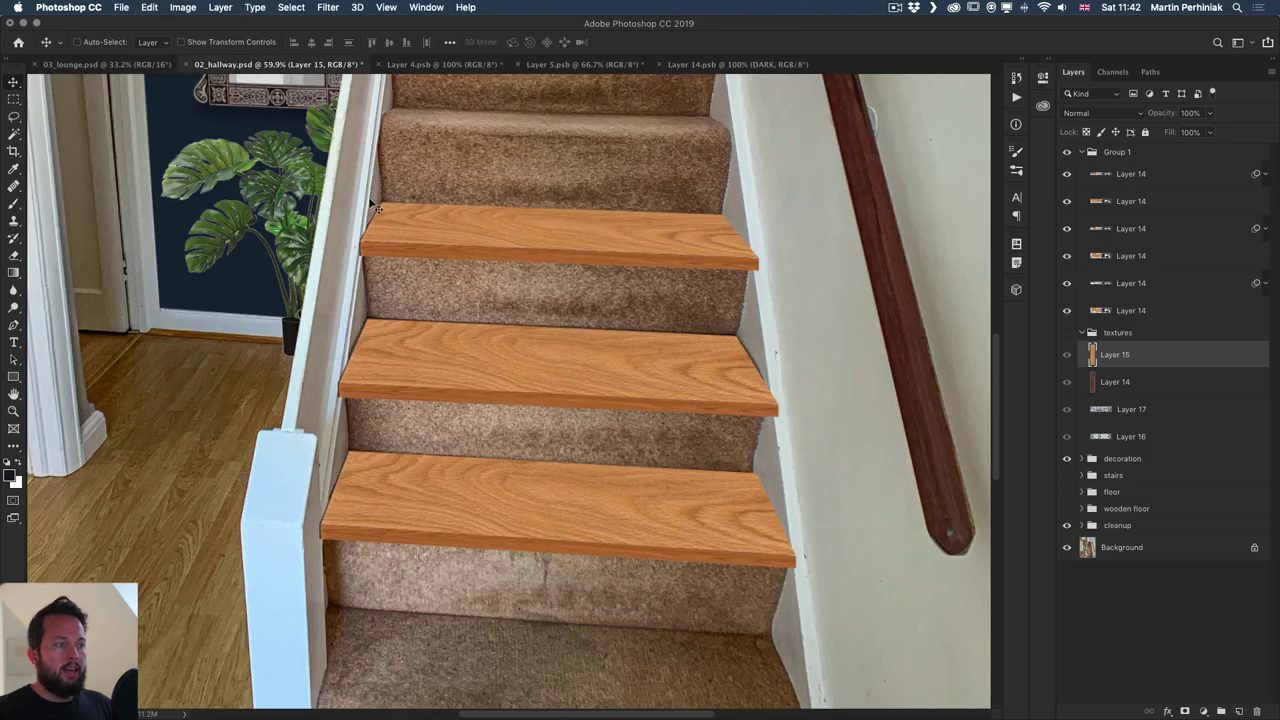
{"action": "scroll", "coordinate": [590, 402], "scroll_direction": "down", "scroll_amount": 3}
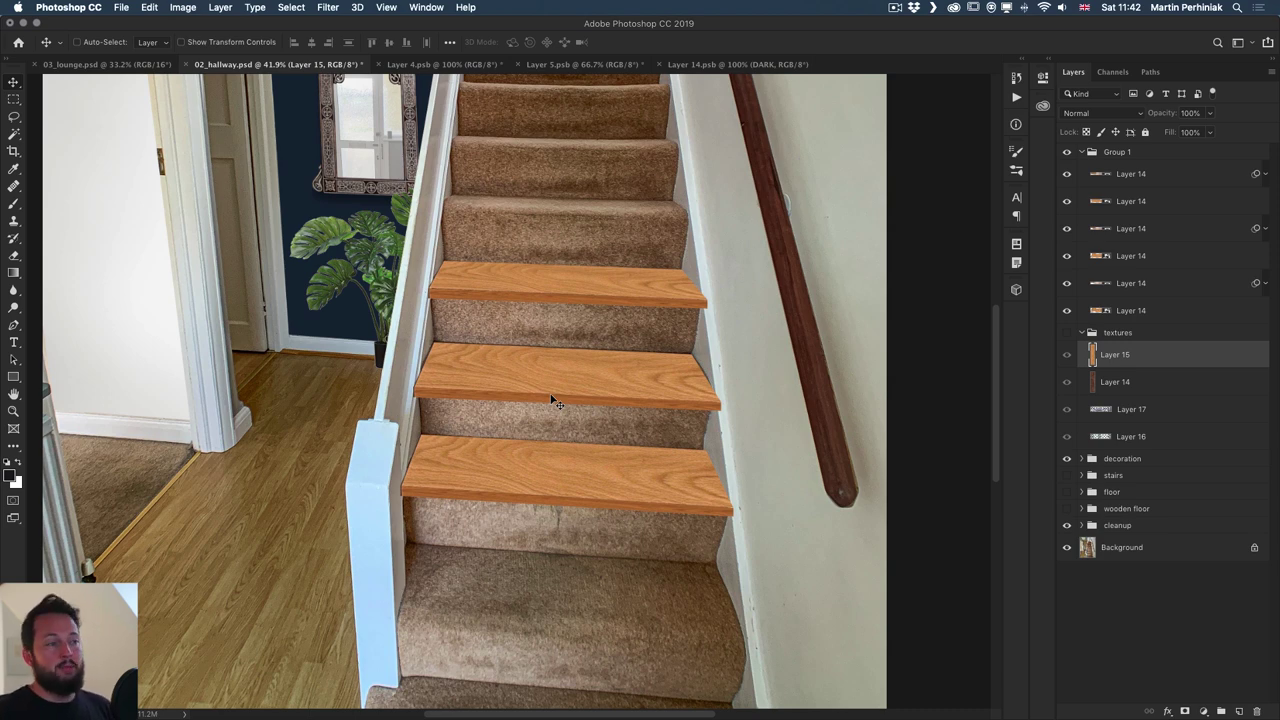
- Hide the LIGHT layer in the tread smart object to reveal the dark wood, then return to the hallway
{"action": "double_click", "coordinate": [1099, 256]}
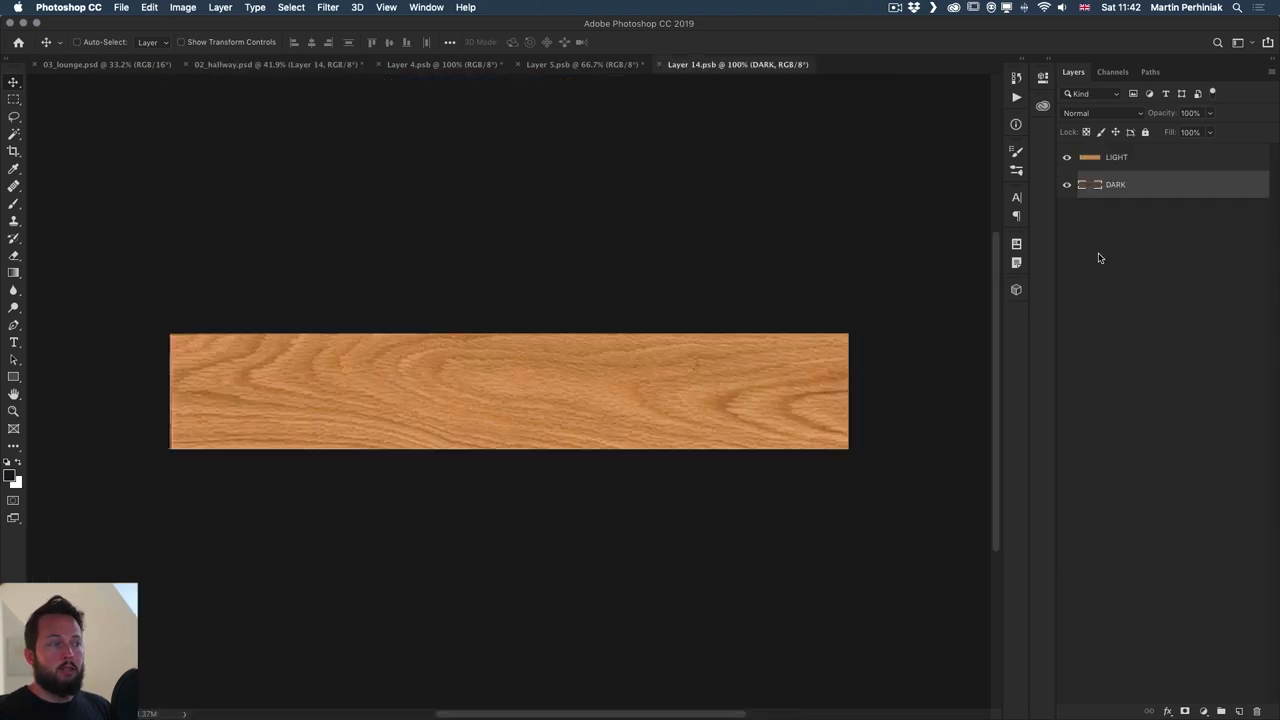
{"action": "left_click", "coordinate": [1067, 160]}
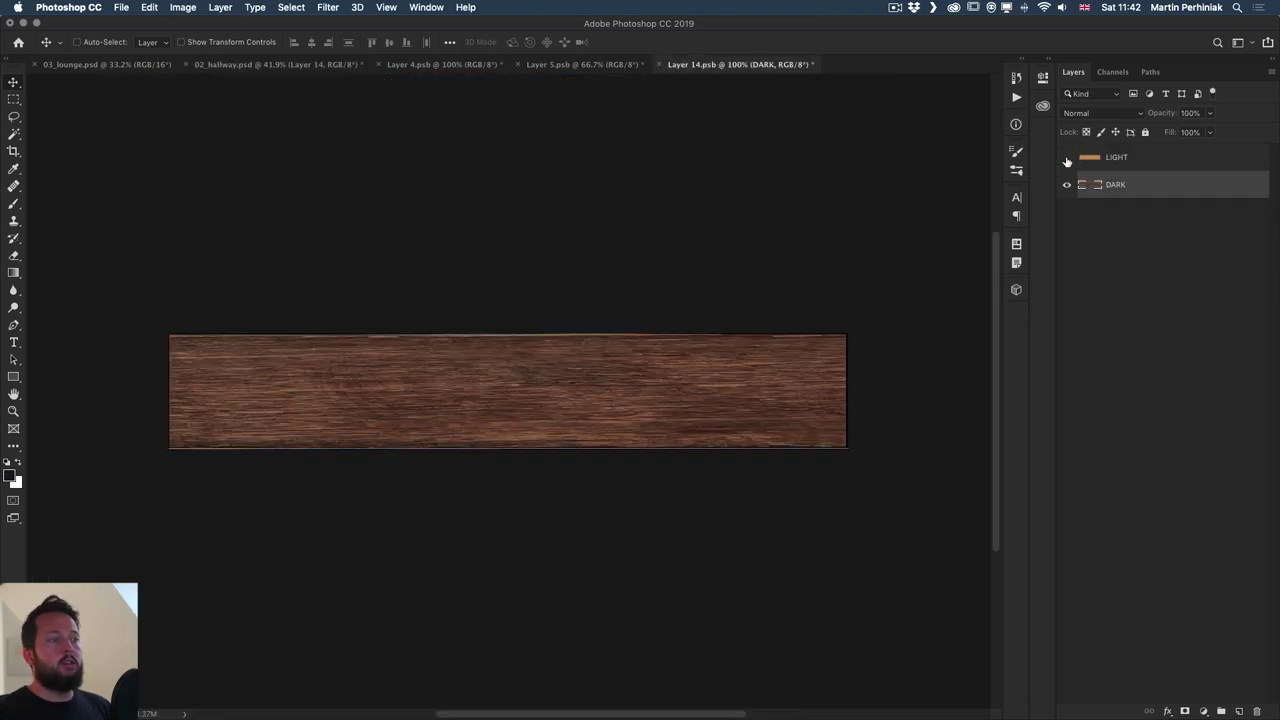
{"action": "left_click", "coordinate": [247, 66]}
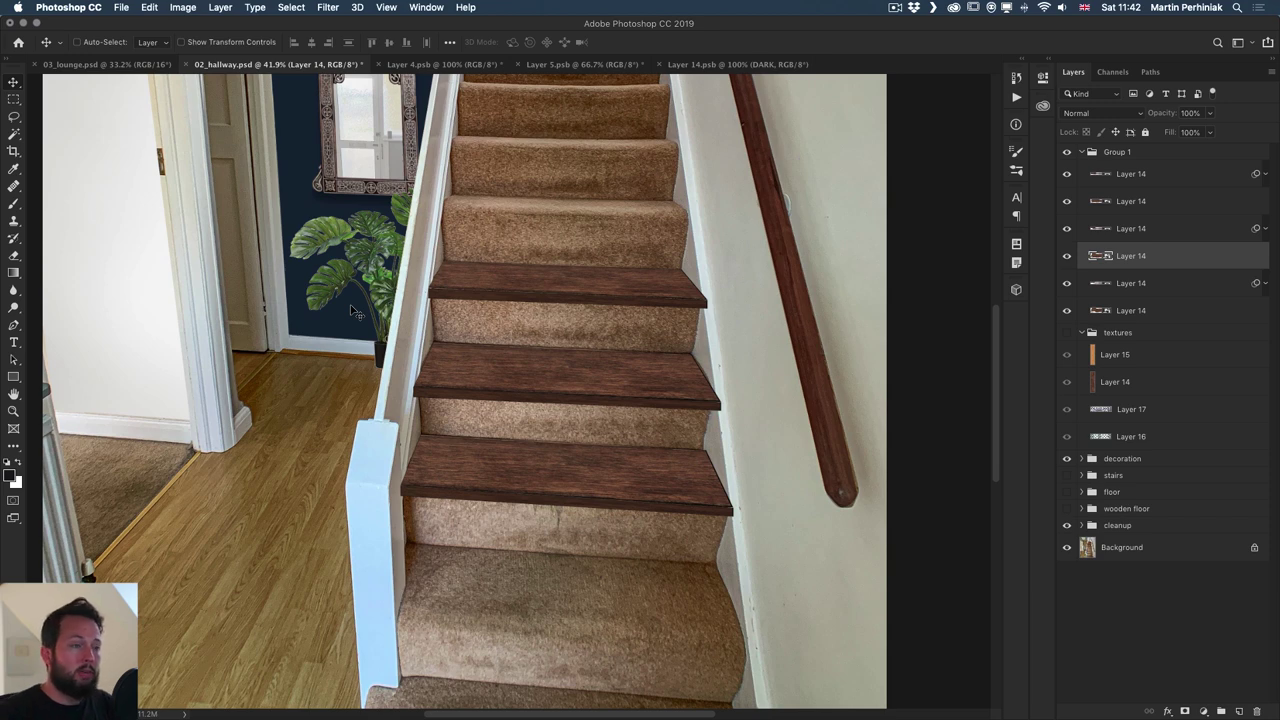
- Compare light orange and dark wood treads with repeated undo/redo, ending on dark wood
{"action": "key", "text": "super+z"}
{"action": "key", "text": "super+shift+z"}
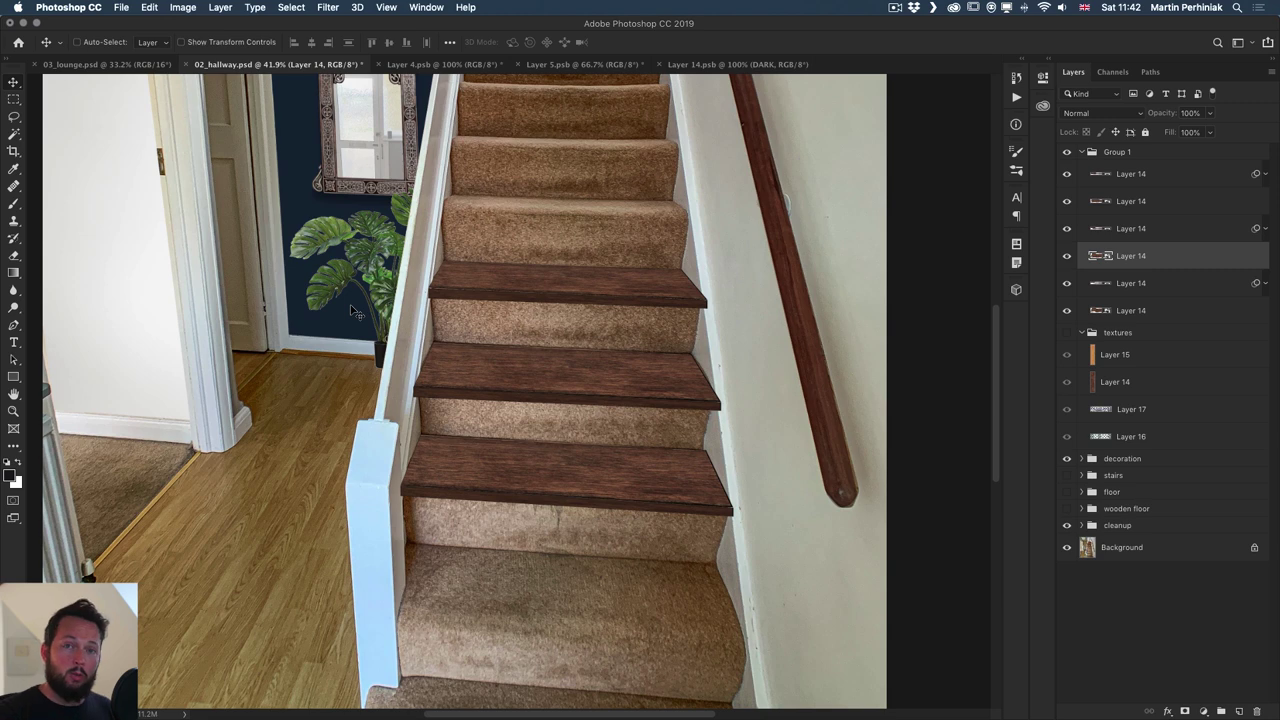
{"action": "key", "text": "super+z"}
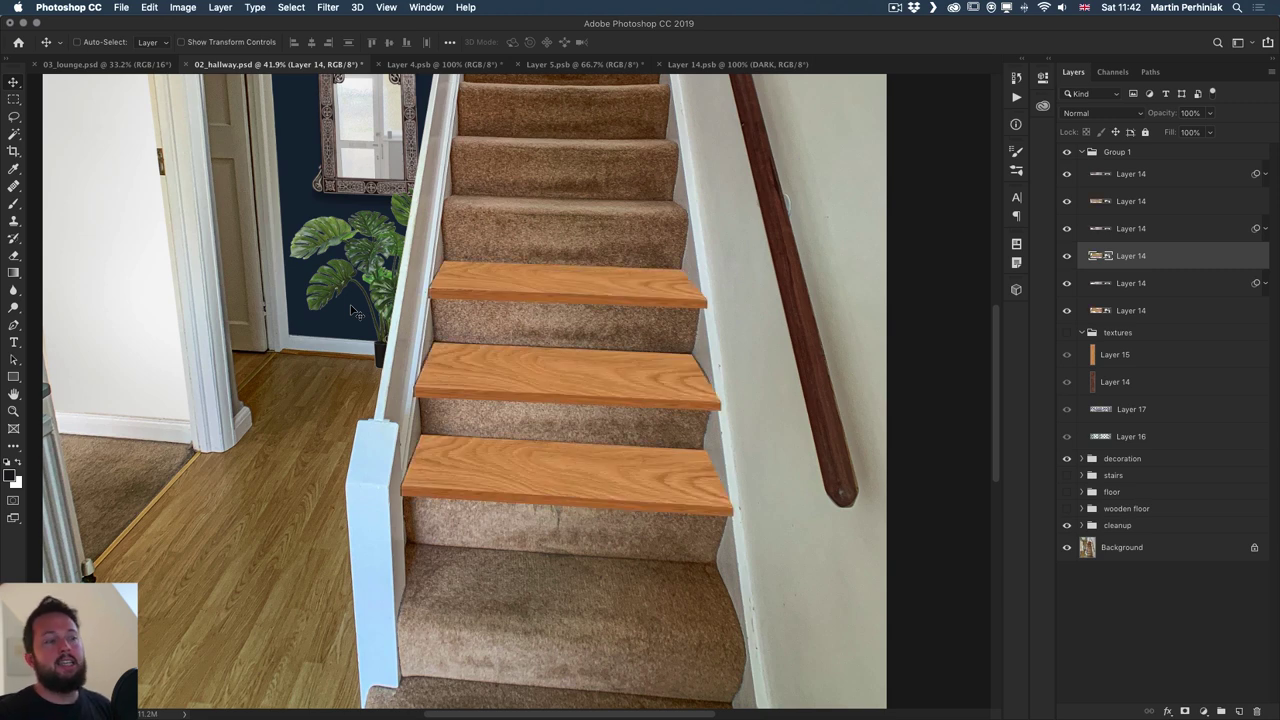
{"action": "key", "text": "super+shift+z"}
{"action": "key", "text": "super+z"}
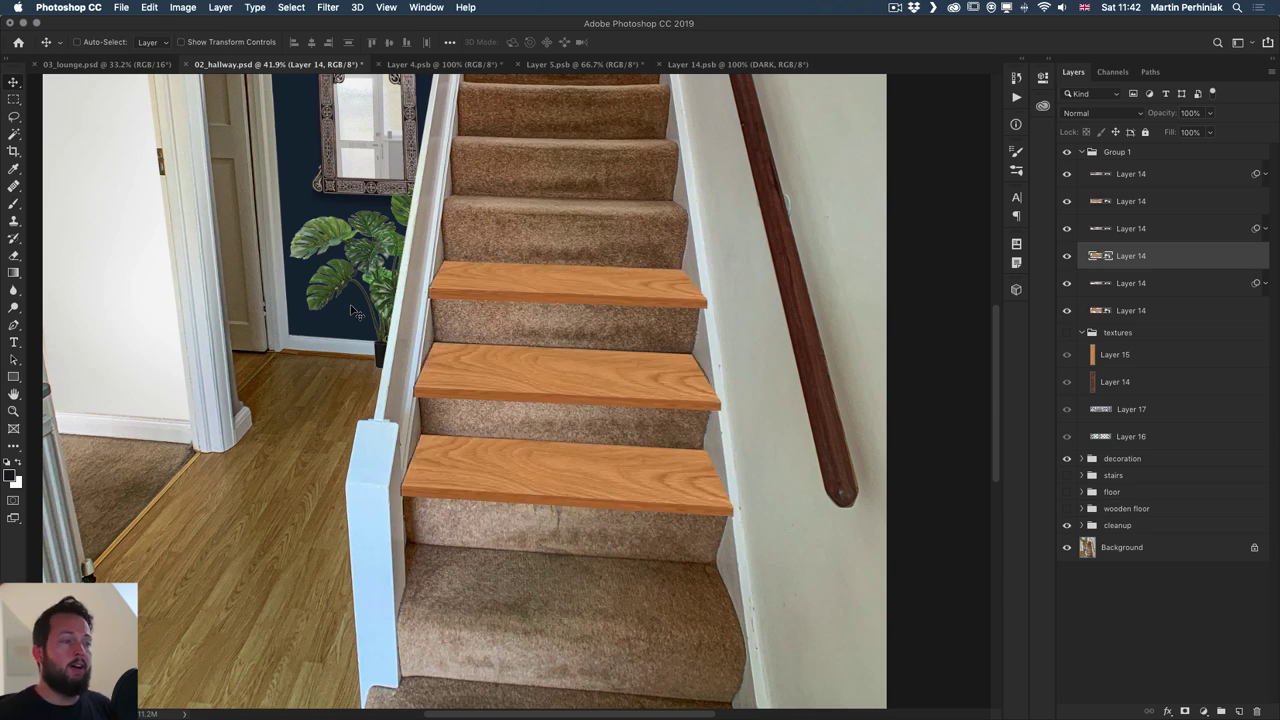
{"action": "key", "text": "super+shift+z"}
{"action": "key", "text": "super+z"}
{"action": "key", "text": "super+shift+z"}
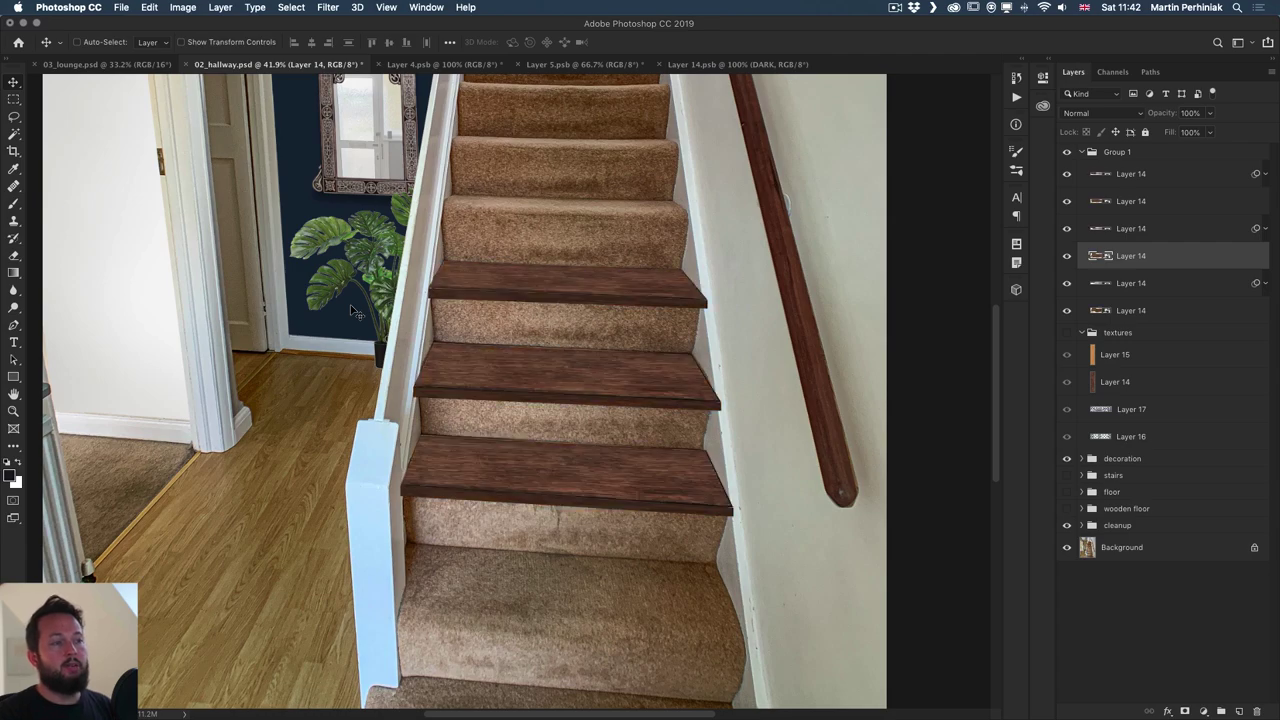
{"action": "key", "text": "super+z"}
{"action": "key", "text": "super+shift+z"}
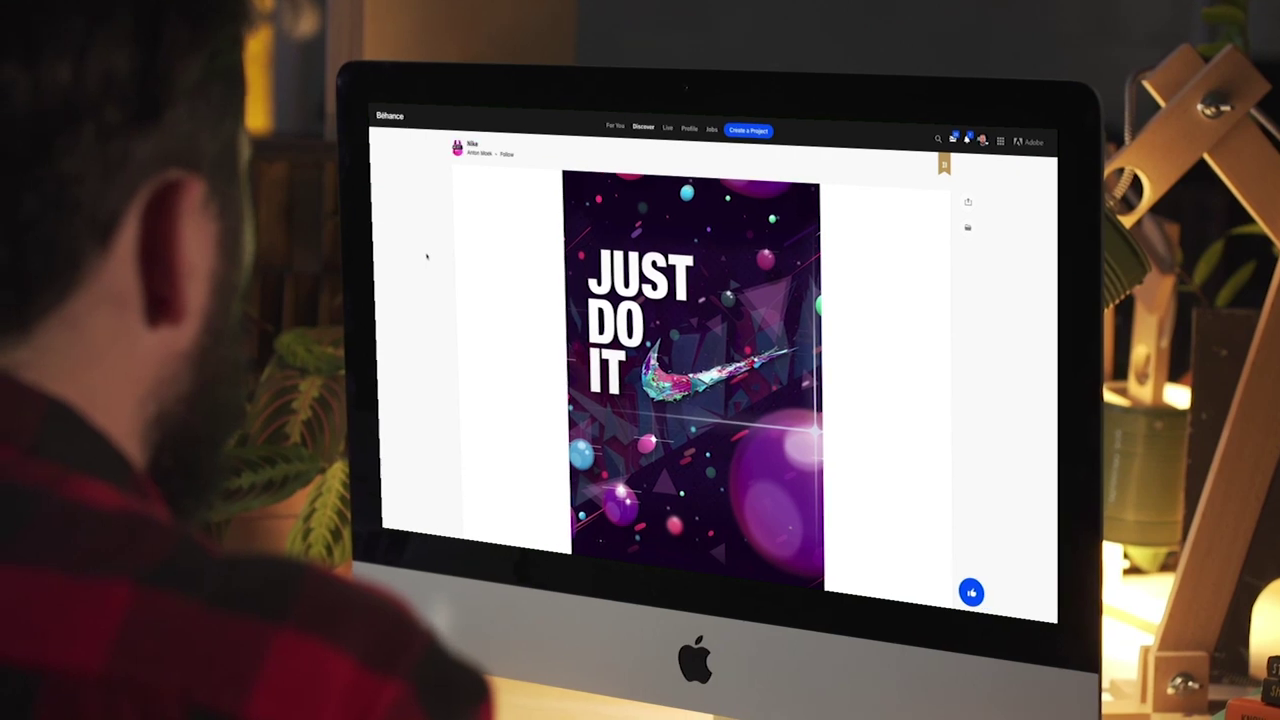
{"action": "scroll", "coordinate": [426, 257], "scroll_direction": "down", "scroll_amount": 5}
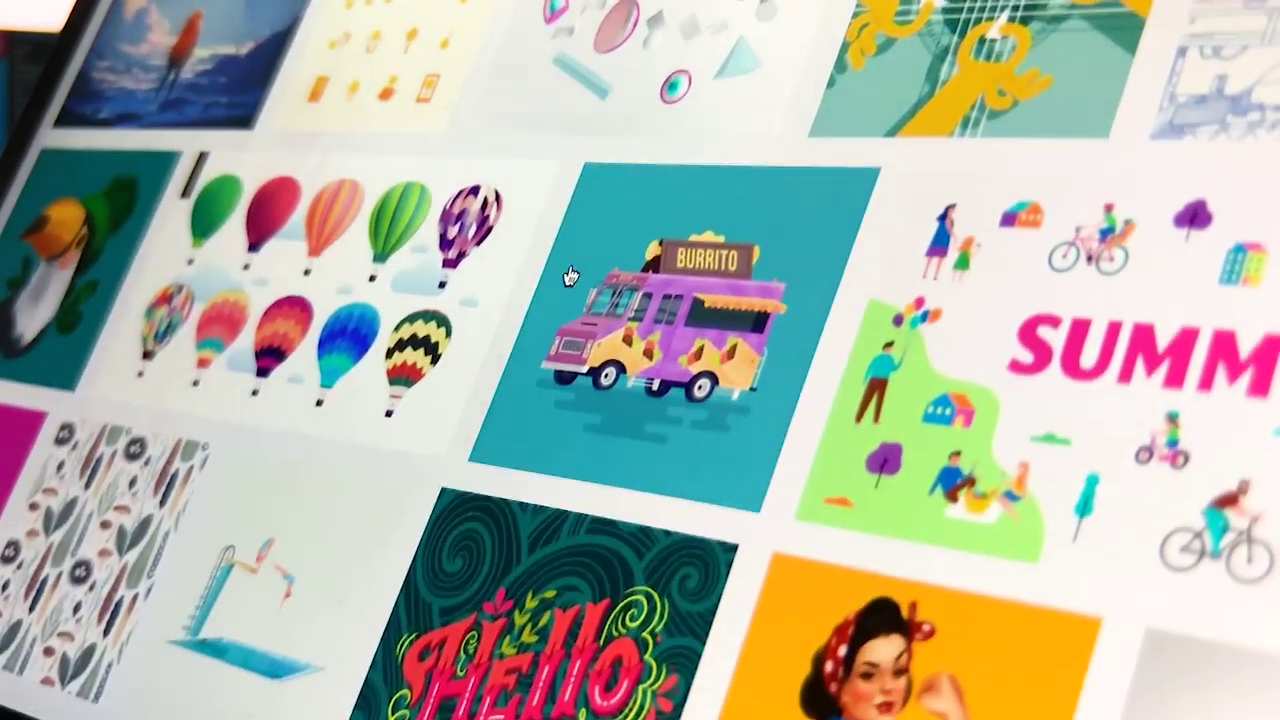
{"action": "scroll", "coordinate": [571, 271], "scroll_direction": "down", "scroll_amount": 5}
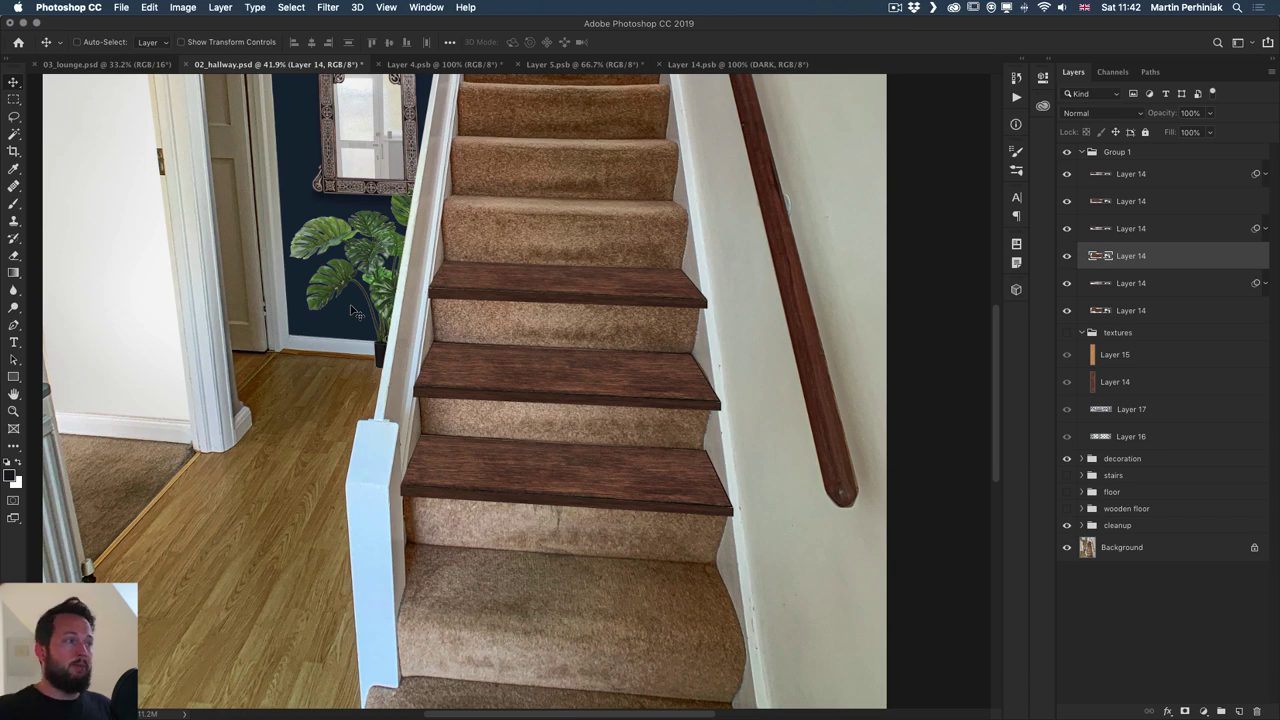
- Collapse Group 1 and rename it TOP
{"action": "left_click", "coordinate": [1084, 153]}
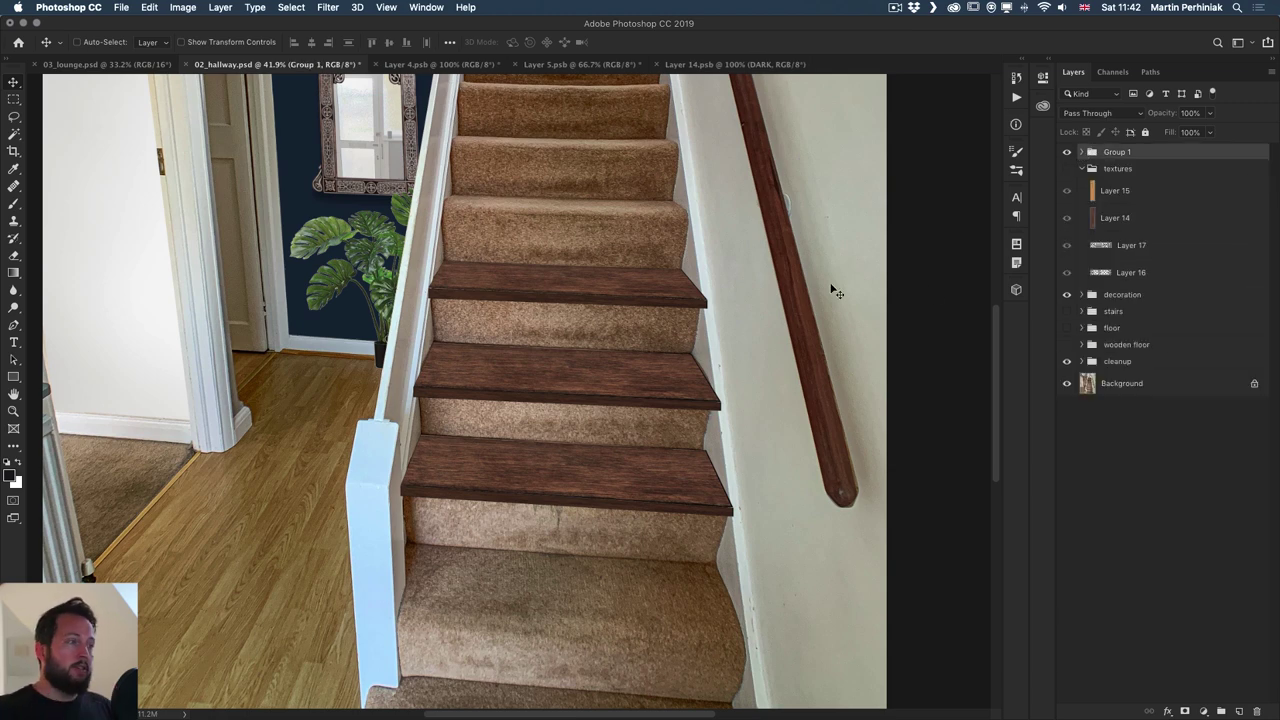
{"action": "double_click", "coordinate": [1120, 151]}
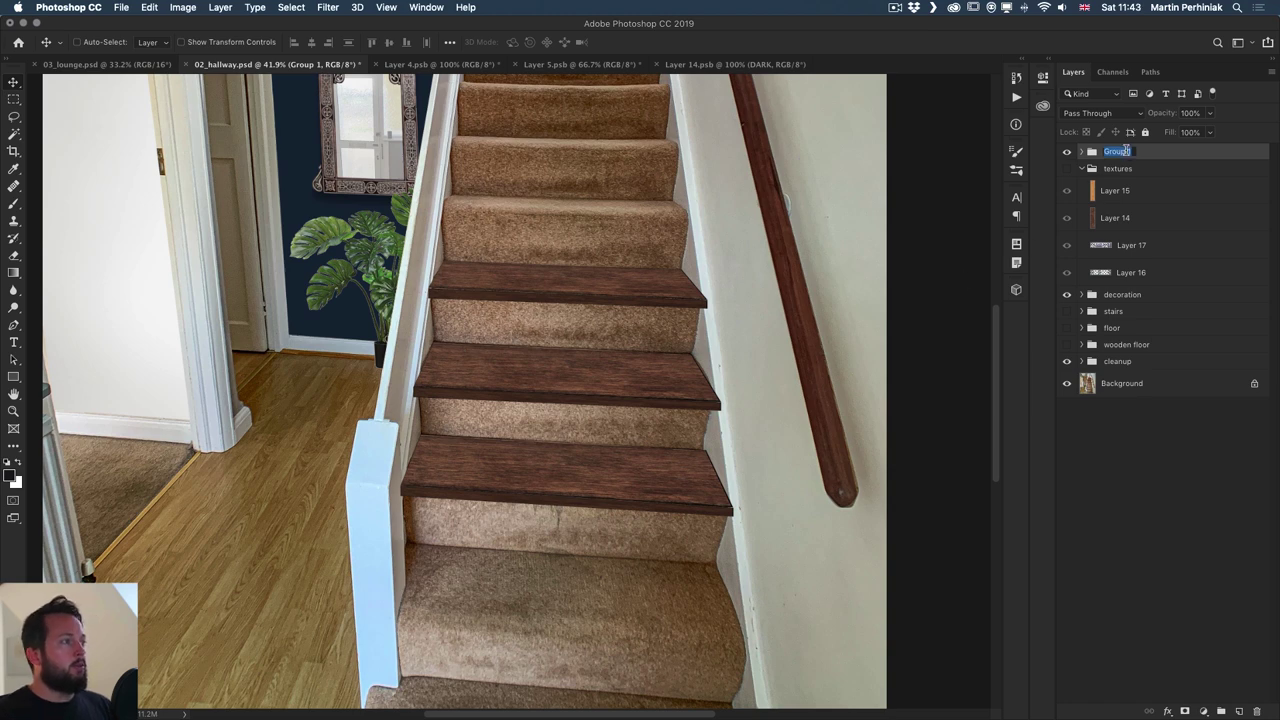
{"action": "type", "text": "tOP"}
{"action": "key", "text": "Return"}
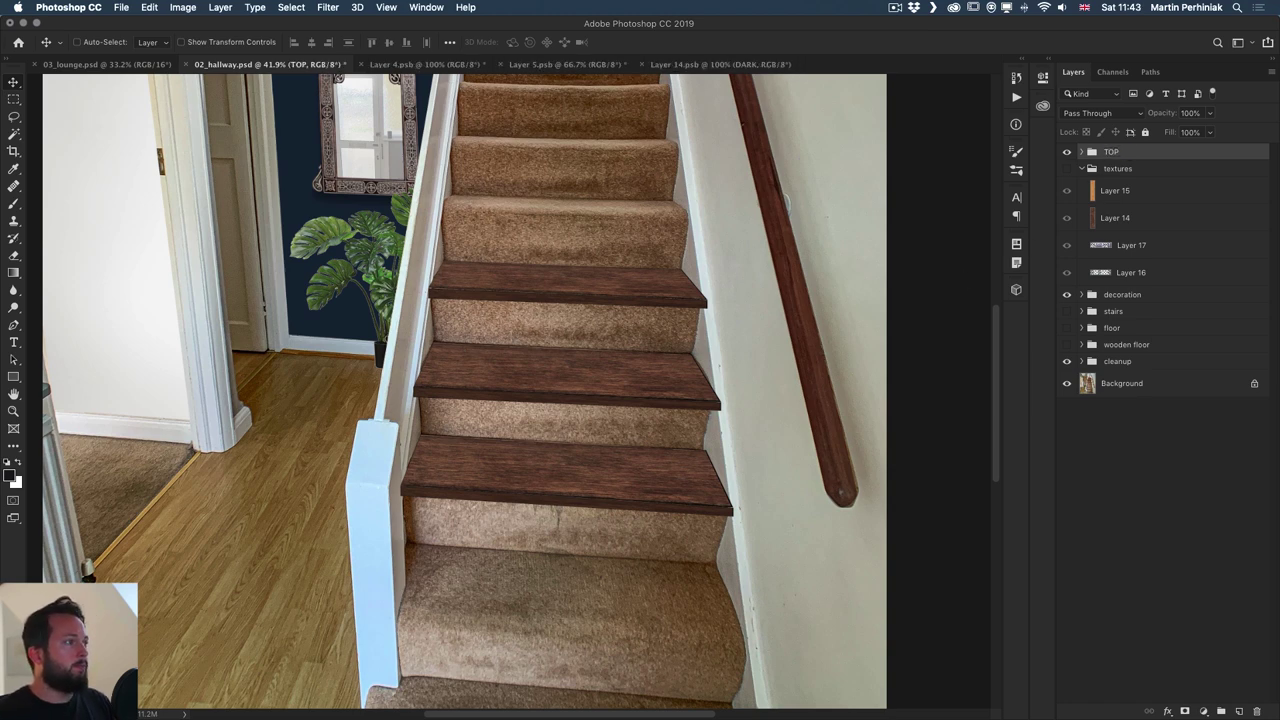
- Duplicate tile Layer 17 above the textures group and place it over the upper steps
{"action": "left_click", "coordinate": [1105, 246]}
{"action": "left_click_drag", "start_coordinate": [1100, 246], "coordinate": [1100, 174]}
{"action": "left_click_drag", "start_coordinate": [706, 163], "coordinate": [646, 166]}
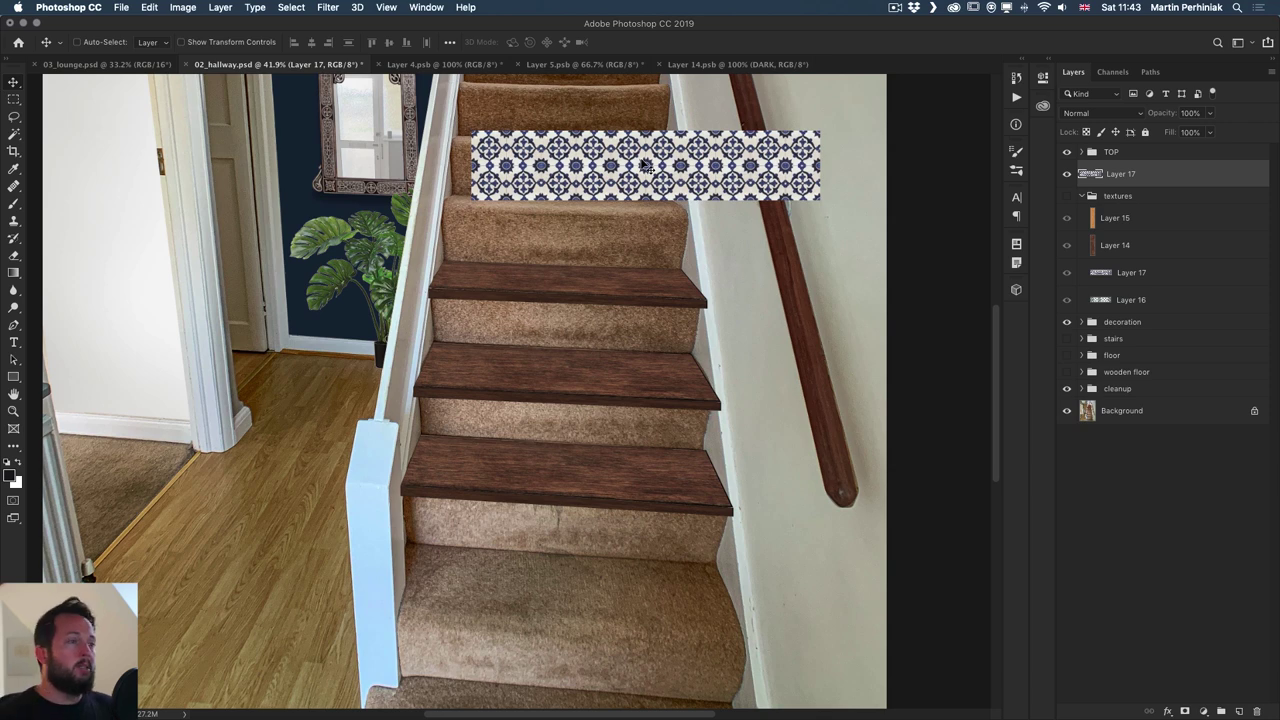
{"action": "scroll", "coordinate": [645, 166], "scroll_direction": "up", "scroll_amount": 2}
{"action": "scroll", "coordinate": [645, 166], "scroll_direction": "right", "scroll_amount": 2}
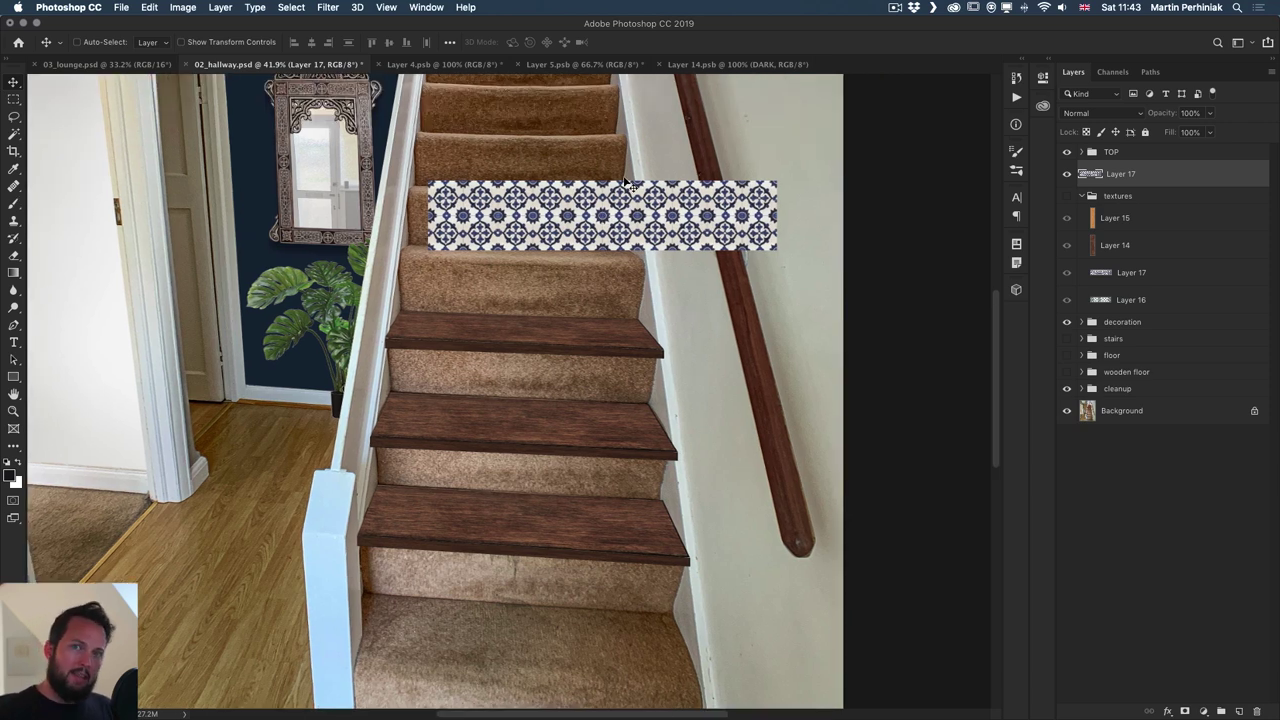
{"action": "left_click_drag", "start_coordinate": [594, 212], "coordinate": [533, 218]}
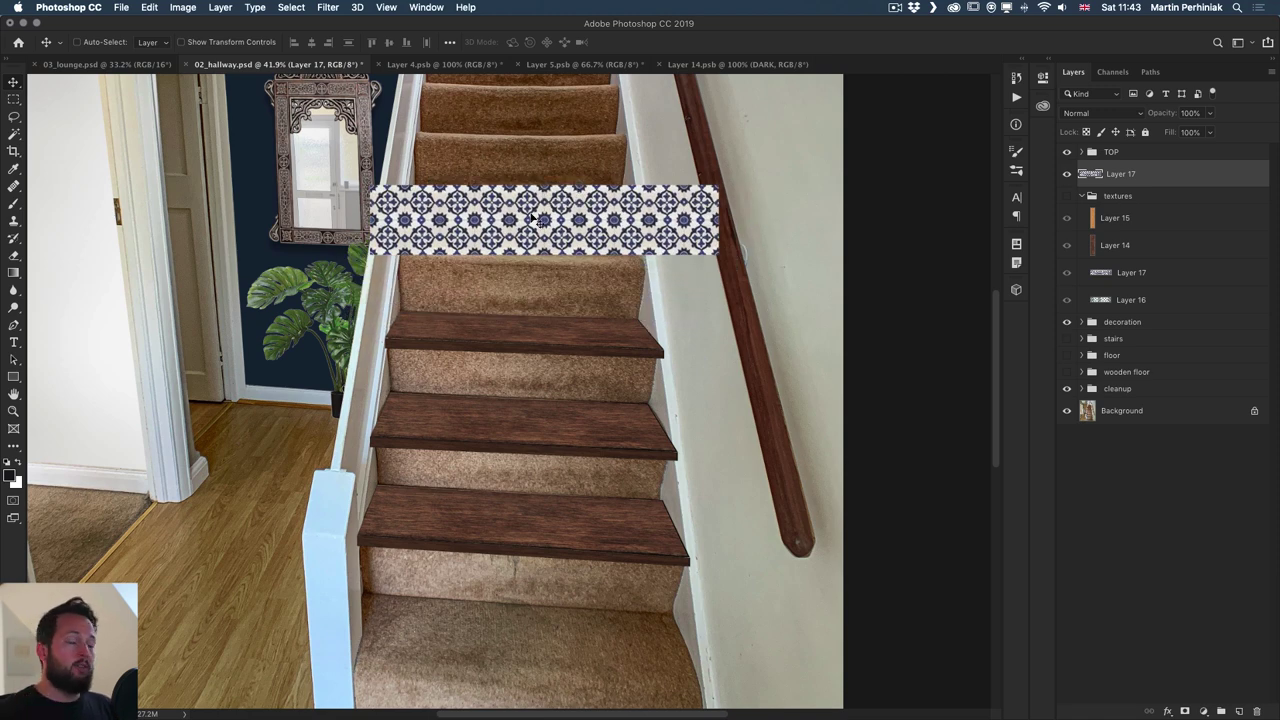
- Convert Layer 17 to a smart object and move it onto the lowest riser
{"action": "right_click", "coordinate": [1161, 178]}
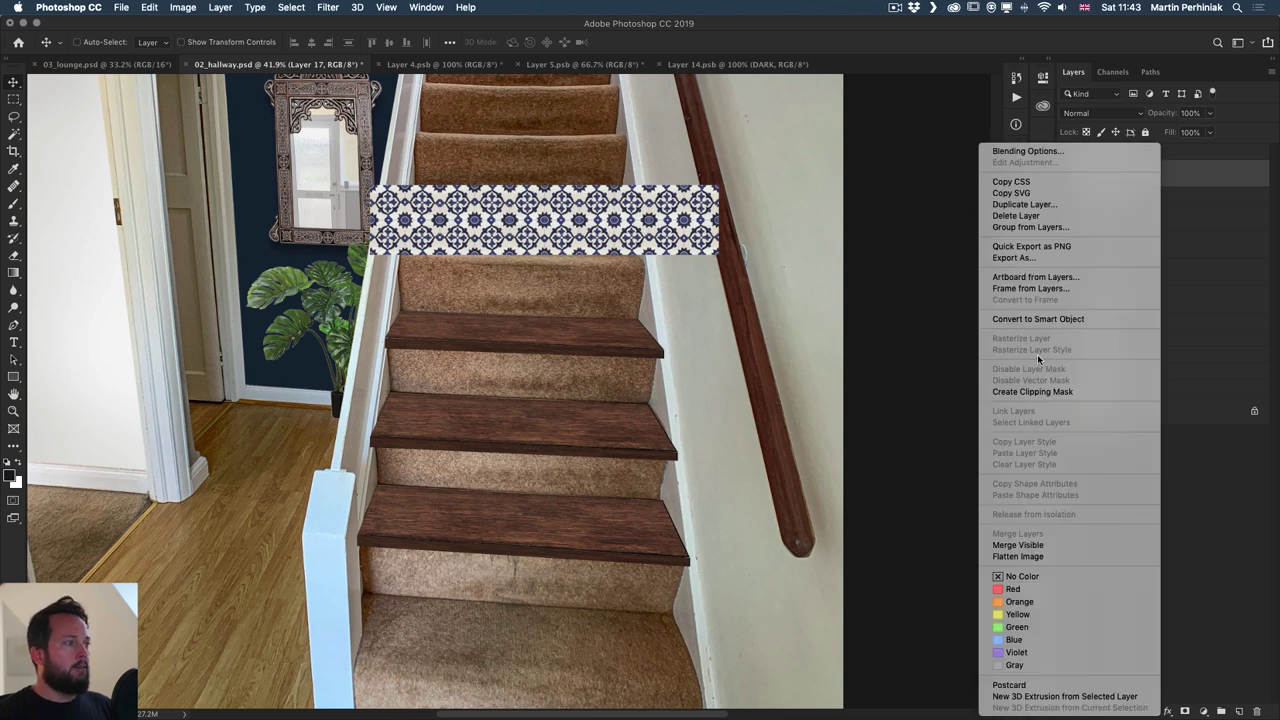
{"action": "left_click", "coordinate": [1035, 323]}
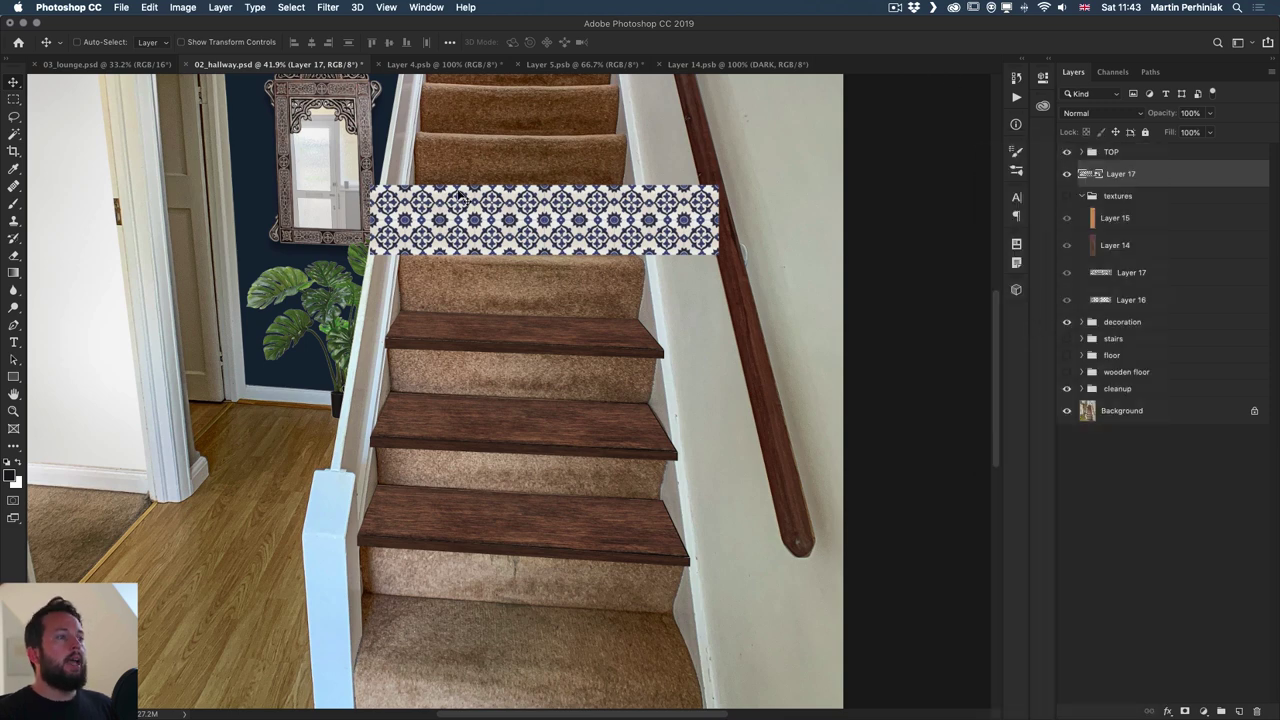
{"action": "left_click_drag", "start_coordinate": [447, 230], "coordinate": [463, 274]}
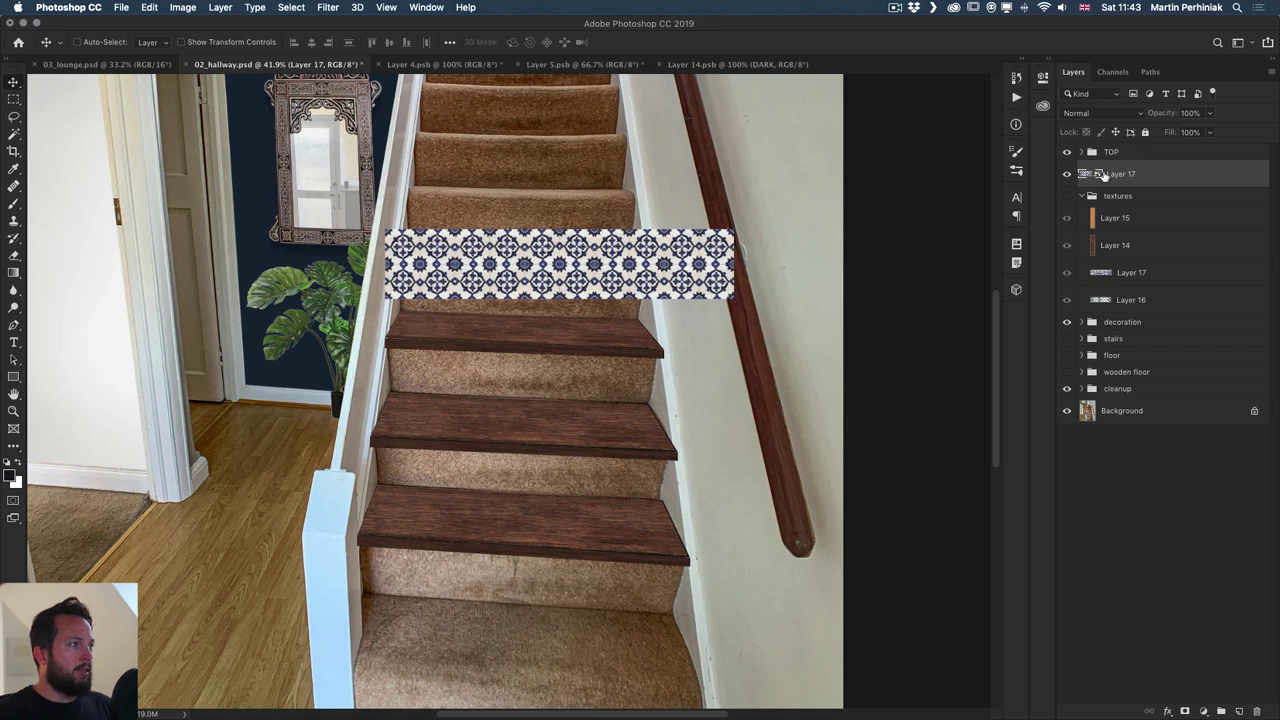
{"action": "left_click_drag", "start_coordinate": [578, 252], "coordinate": [550, 559]}
{"action": "scroll", "coordinate": [507, 593], "scroll_direction": "up", "scroll_amount": 3}
{"action": "scroll", "coordinate": [507, 593], "scroll_direction": "up", "scroll_amount": 3}
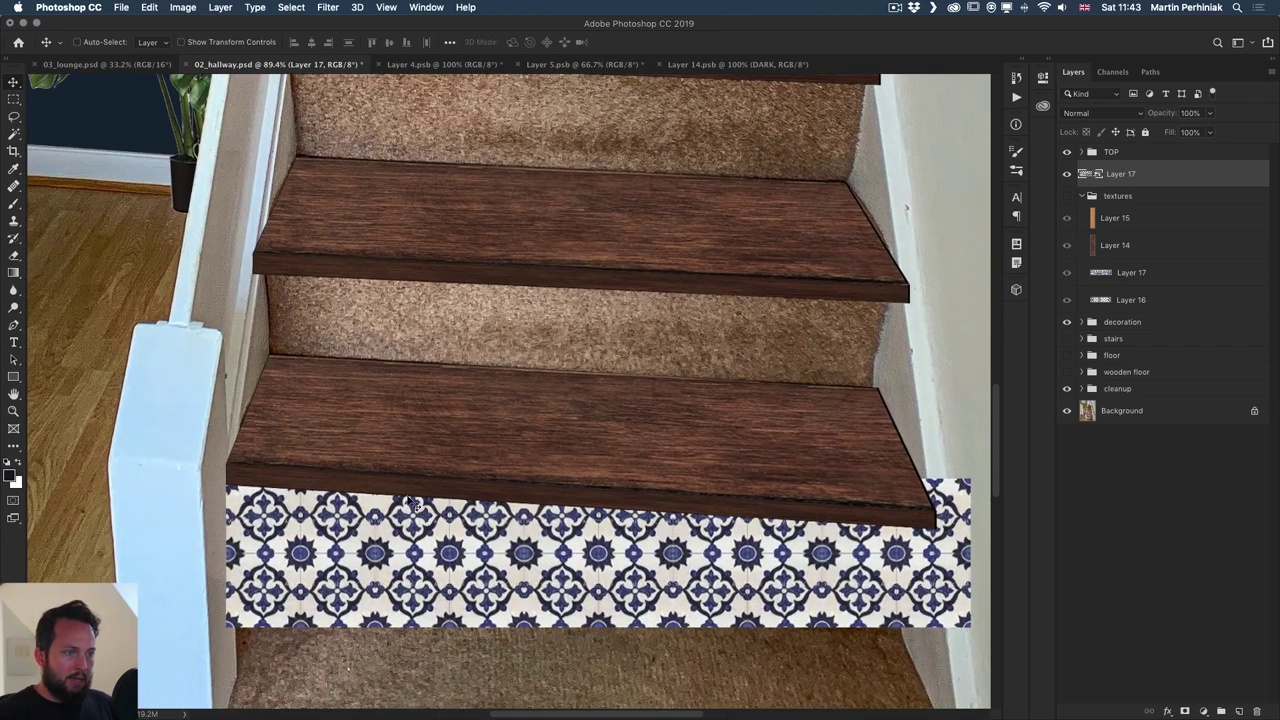
{"action": "mouse_move", "coordinate": [285, 440]}
{"action": "left_mouse_down"}
{"action": "mouse_move", "coordinate": [312, 453]}
{"action": "mouse_move", "coordinate": [301, 452]}
{"action": "left_mouse_up"}
- Free-transform the tile strip's corners to fit the riser in perspective
{"action": "key", "text": "super+t"}
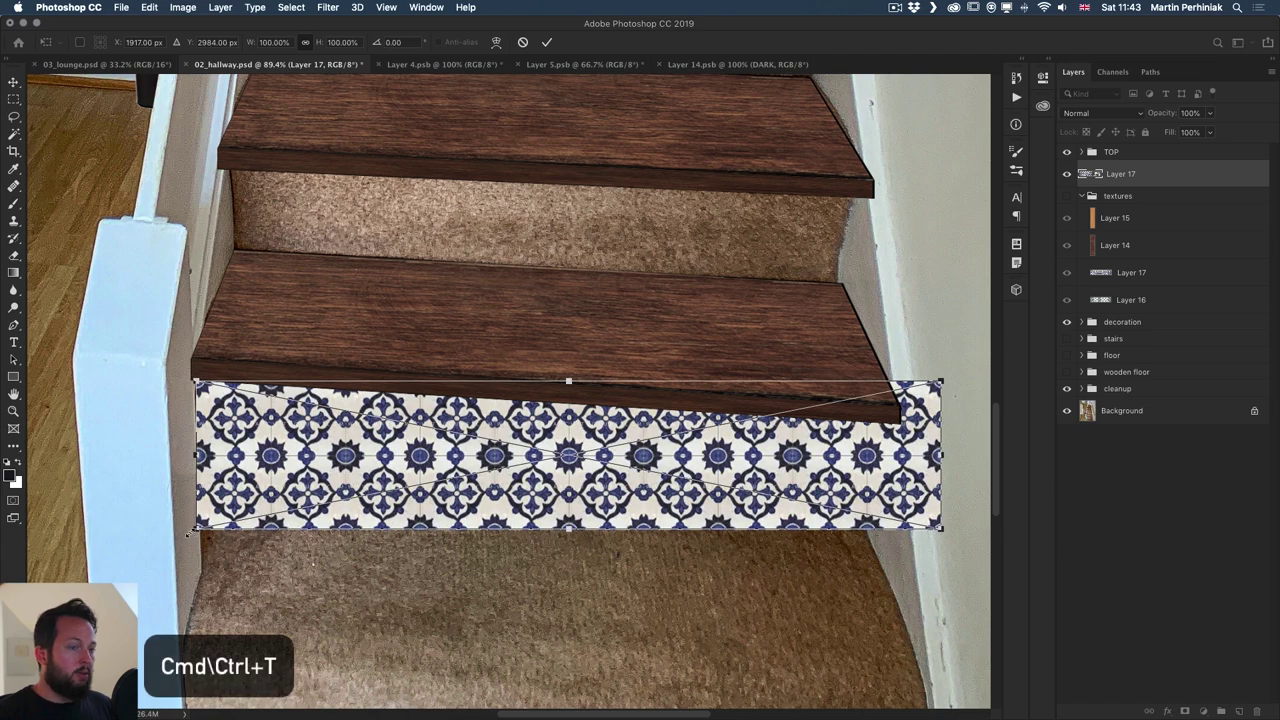
{"action": "left_click_drag", "start_coordinate": [197, 530], "coordinate": [200, 485]}
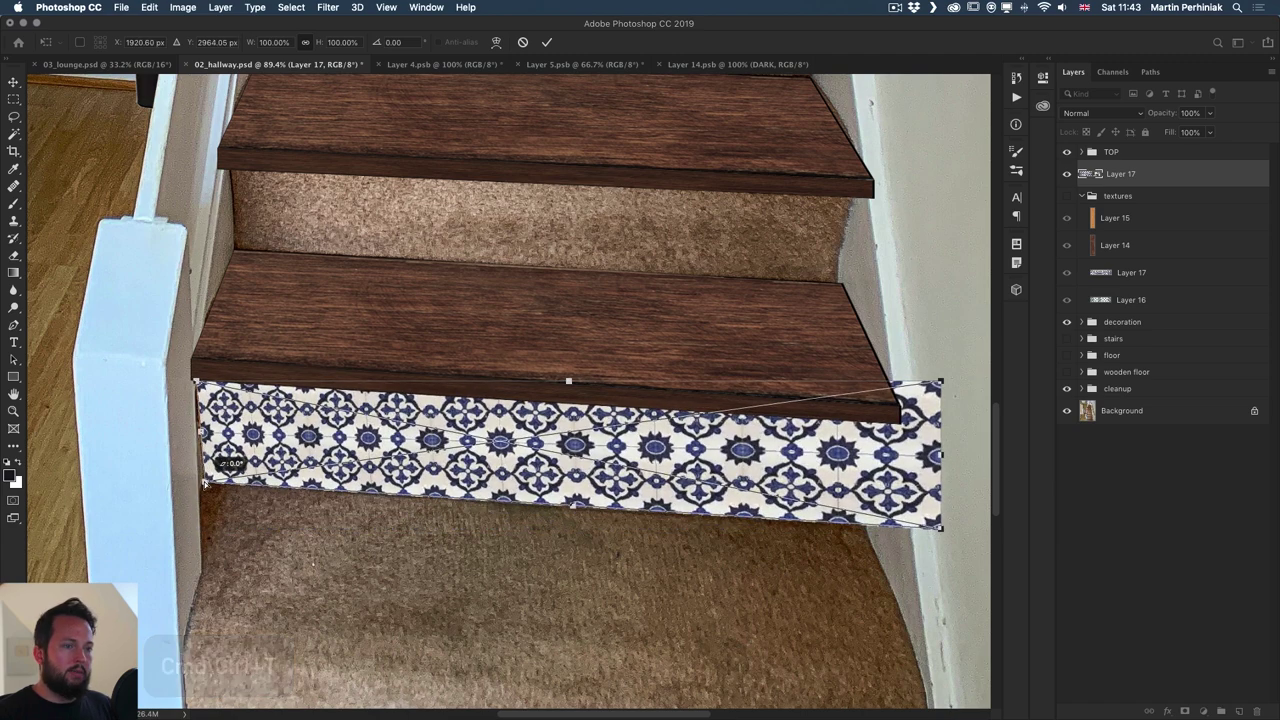
{"action": "left_click_drag", "start_coordinate": [940, 527], "coordinate": [867, 527]}
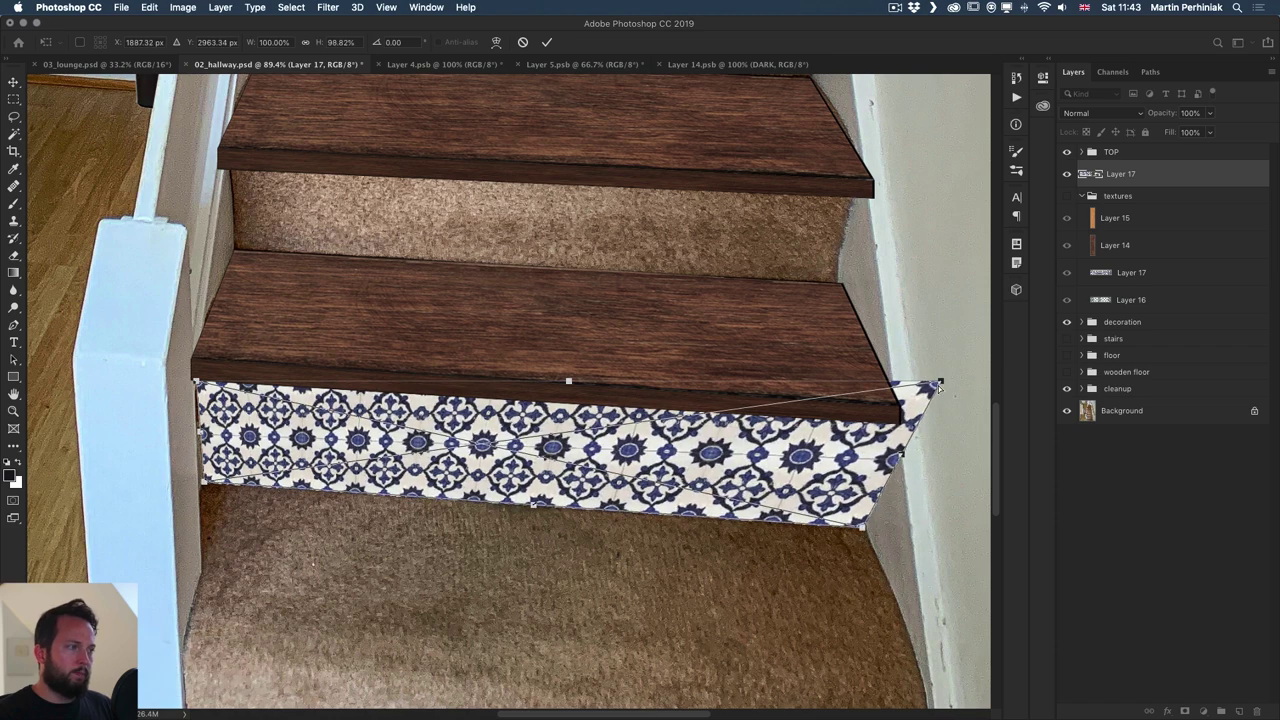
{"action": "left_click_drag", "start_coordinate": [940, 385], "coordinate": [743, 355]}
{"action": "key", "text": "Return"}
{"action": "key", "text": "h"}
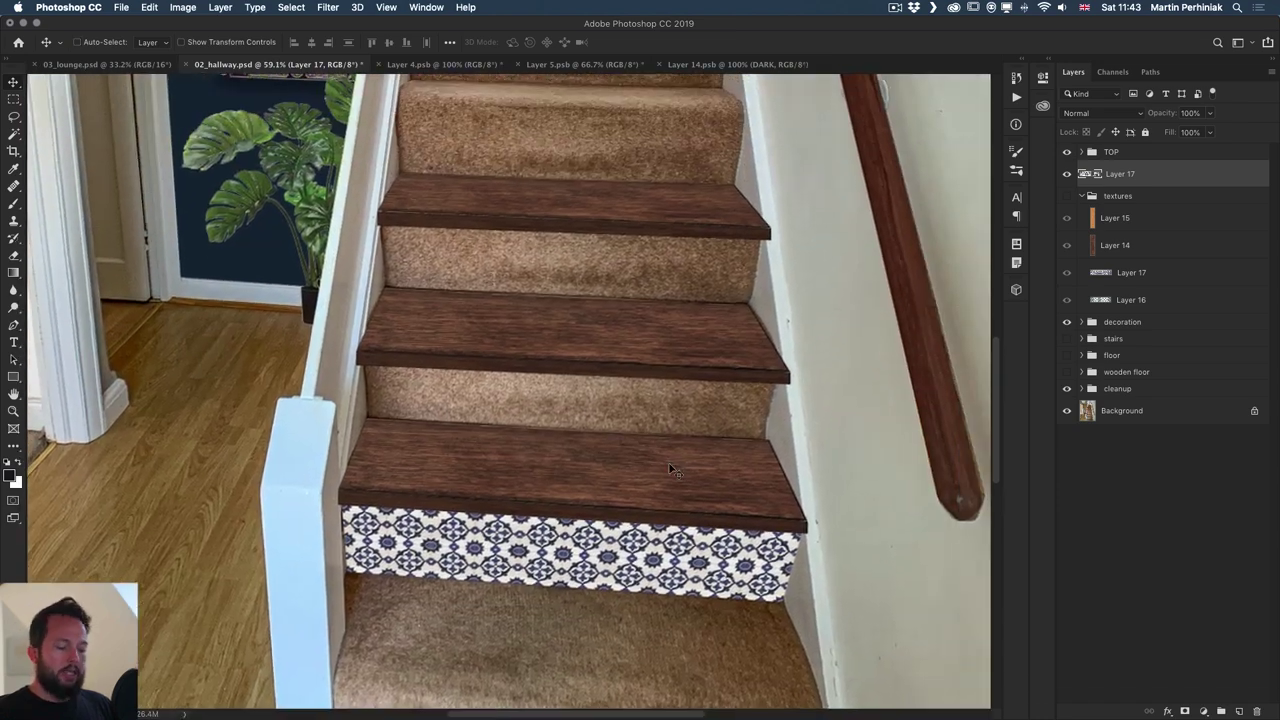
- Copy the tiled riser onto the next two steps, narrowing each copy's right edge to fit
{"action": "left_click_drag", "start_coordinate": [549, 513], "coordinate": [568, 388]}
{"action": "key", "text": "ctrl+t"}
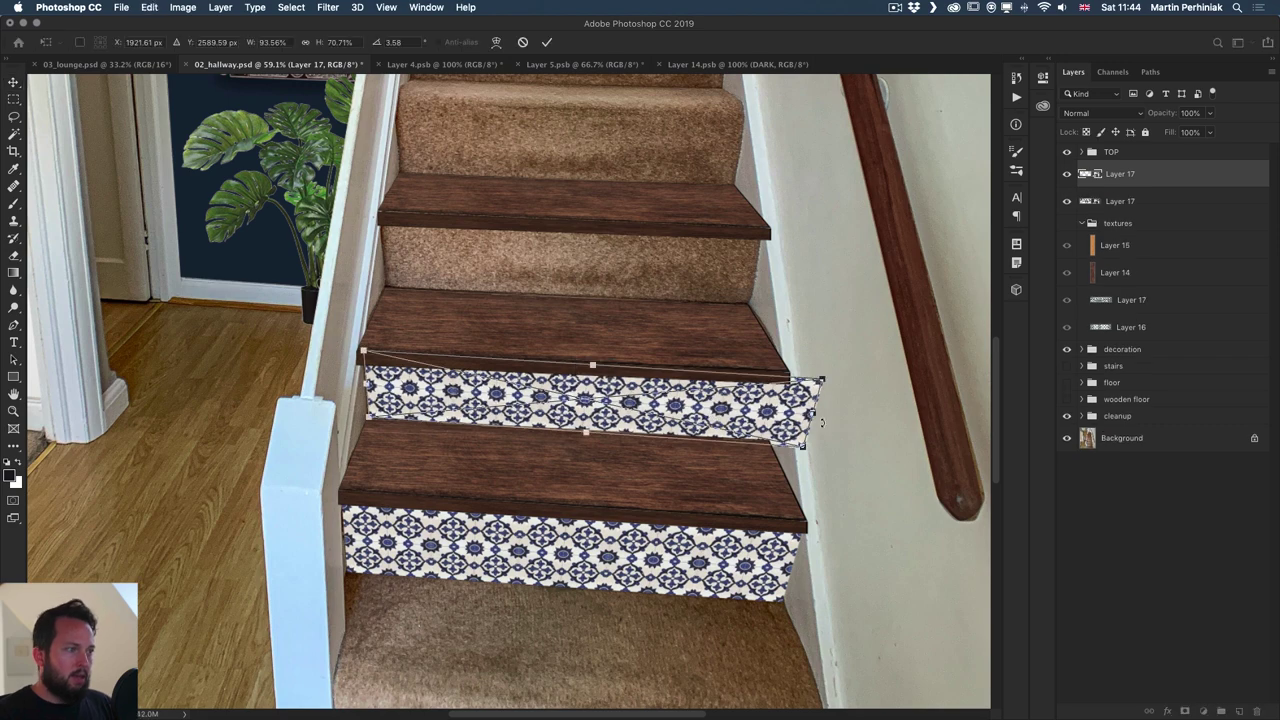
{"action": "left_click_drag", "start_coordinate": [813, 418], "coordinate": [783, 412]}
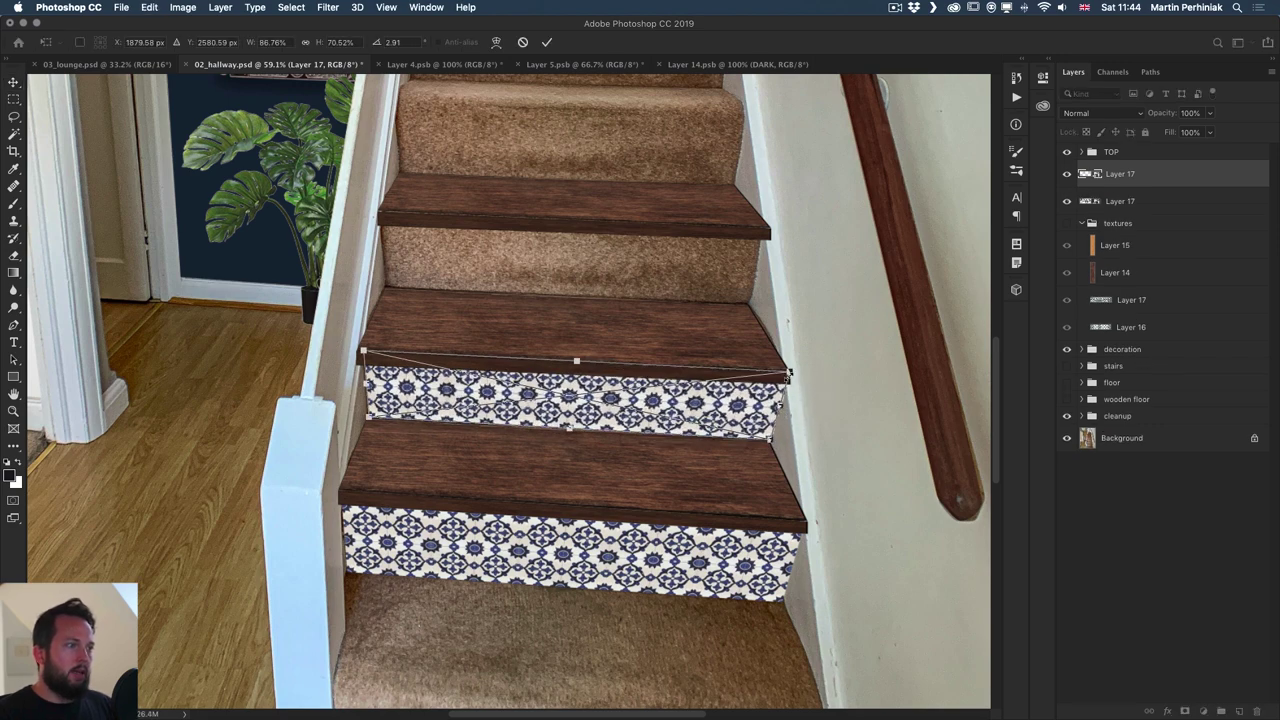
{"action": "key", "text": "Return"}
{"action": "left_click_drag", "start_coordinate": [574, 412], "coordinate": [583, 274]}
{"action": "key", "text": "ctrl+t"}
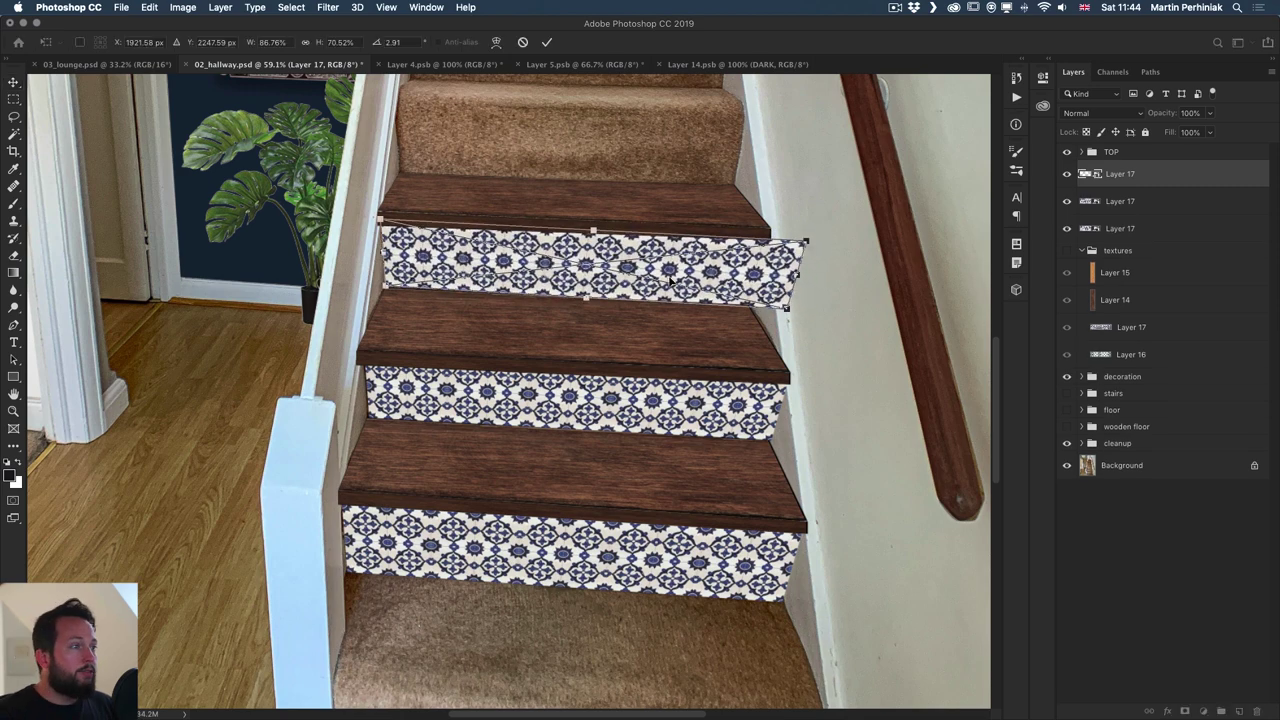
{"action": "left_click_drag", "start_coordinate": [799, 275], "coordinate": [763, 241]}
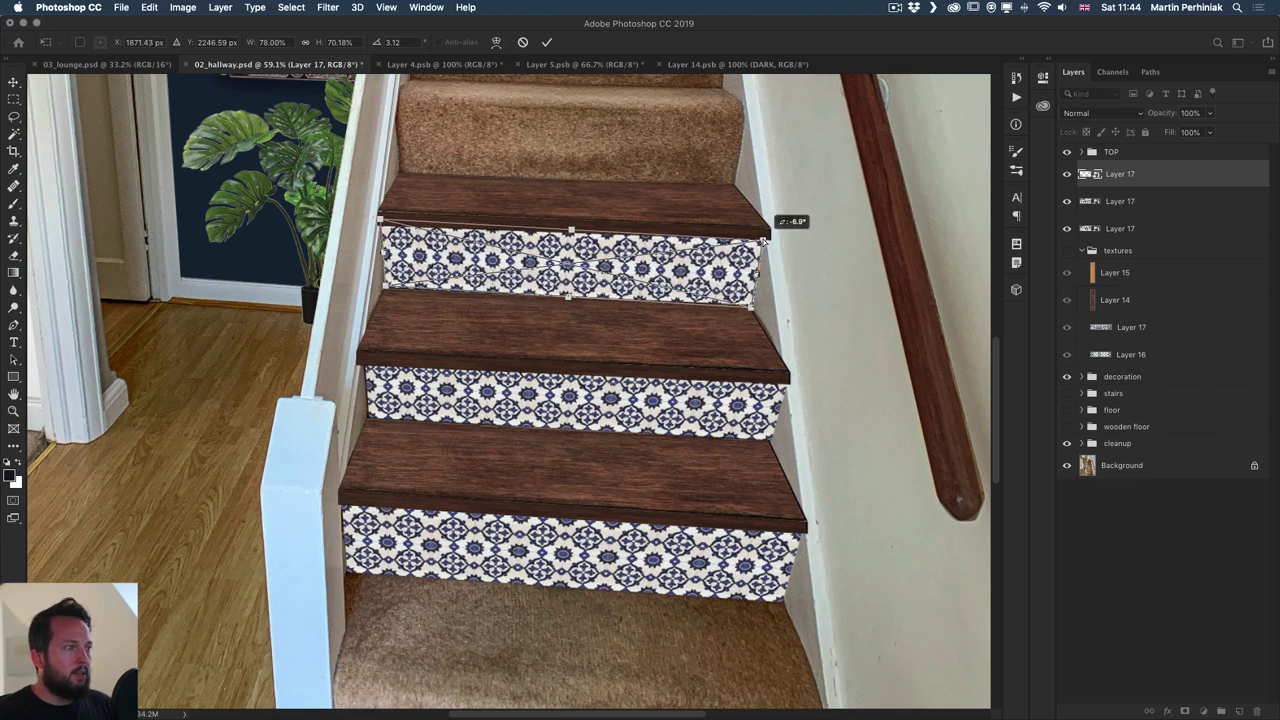
{"action": "key", "text": "Return"}
{"action": "scroll", "coordinate": [626, 347], "scroll_direction": "down", "scroll_amount": 3}
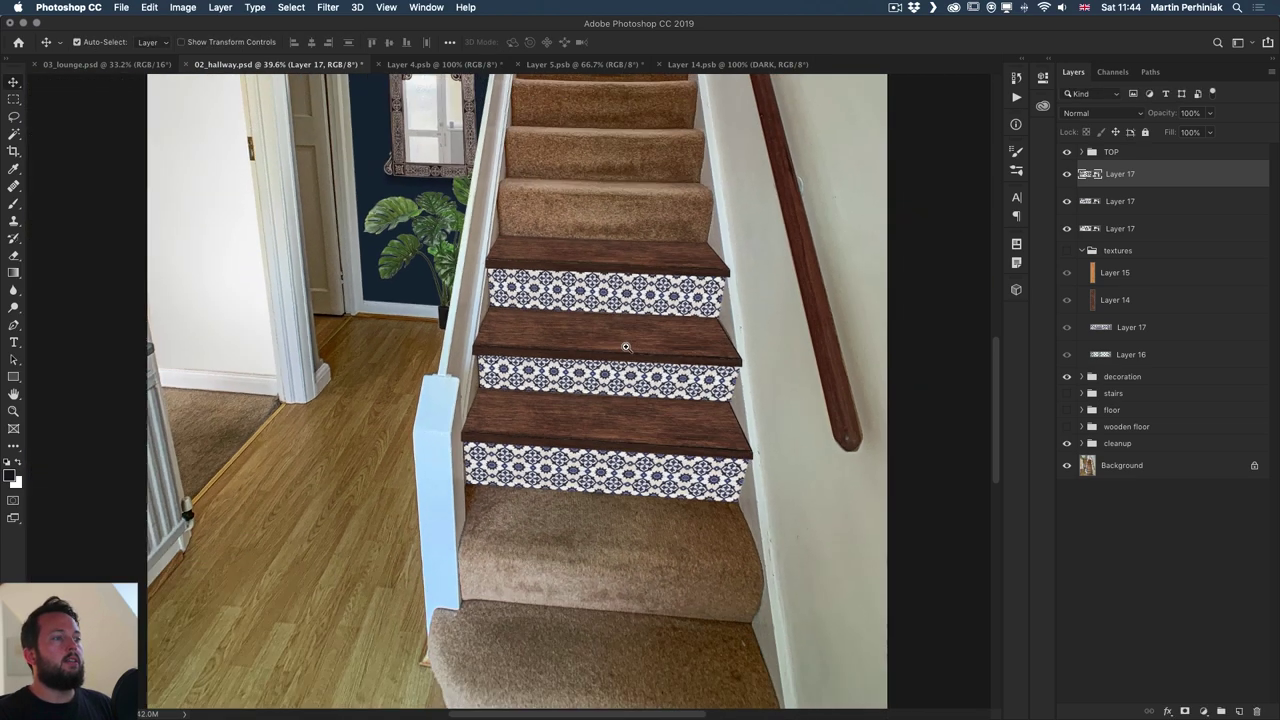
{"action": "scroll", "coordinate": [626, 347], "scroll_direction": "down", "scroll_amount": 2}
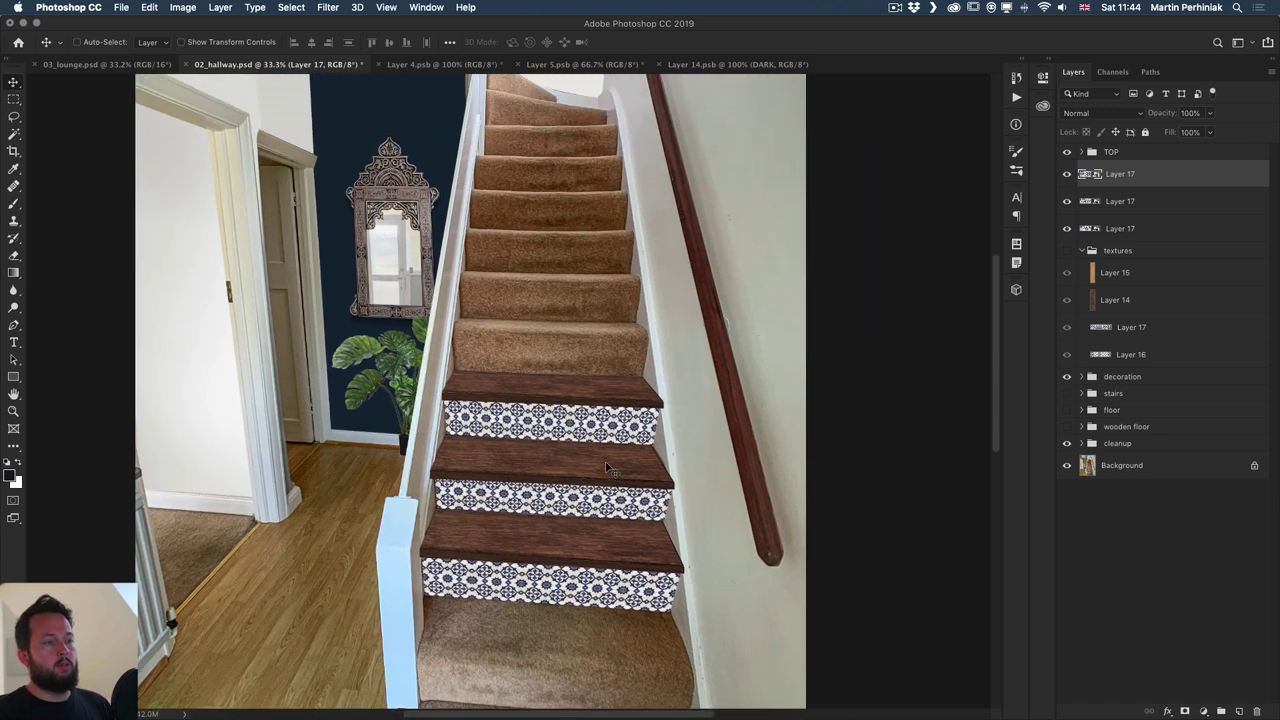
- Group the three tiled riser layers and name the group FRONT
{"action": "key", "text": "super+g"}
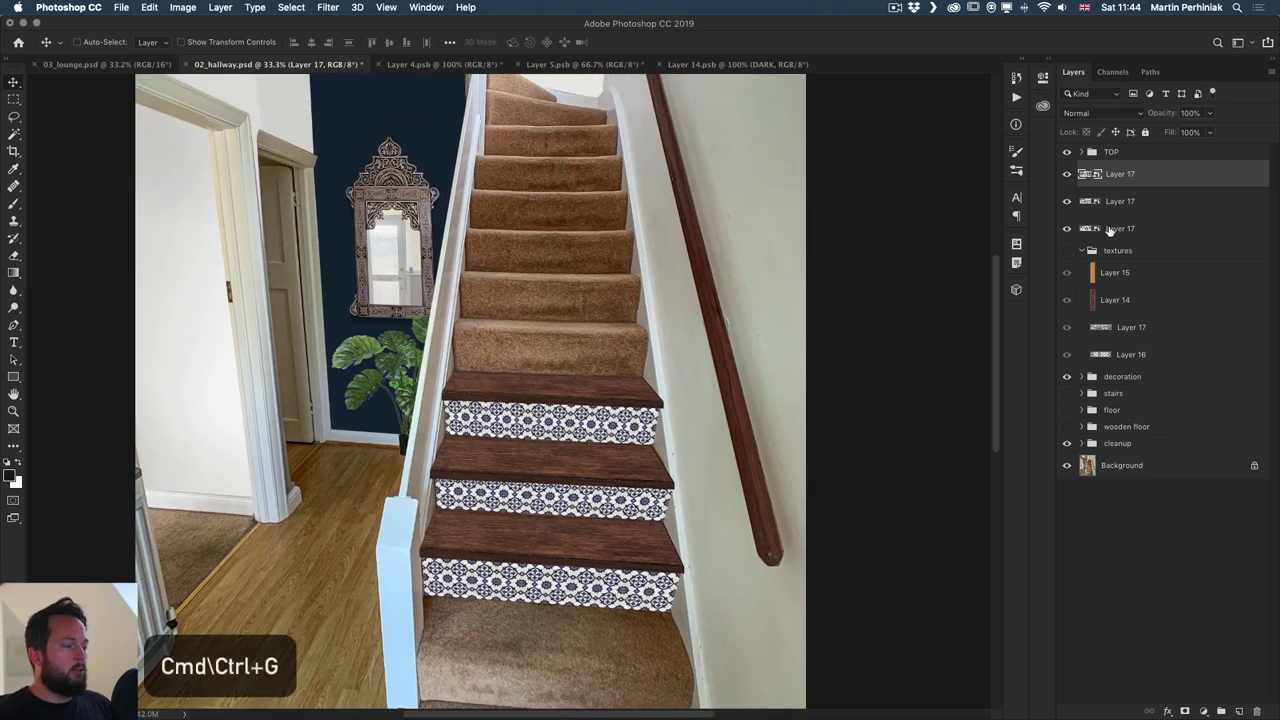
{"action": "key", "text": "super+g"}
{"action": "double_click", "coordinate": [1117, 168]}
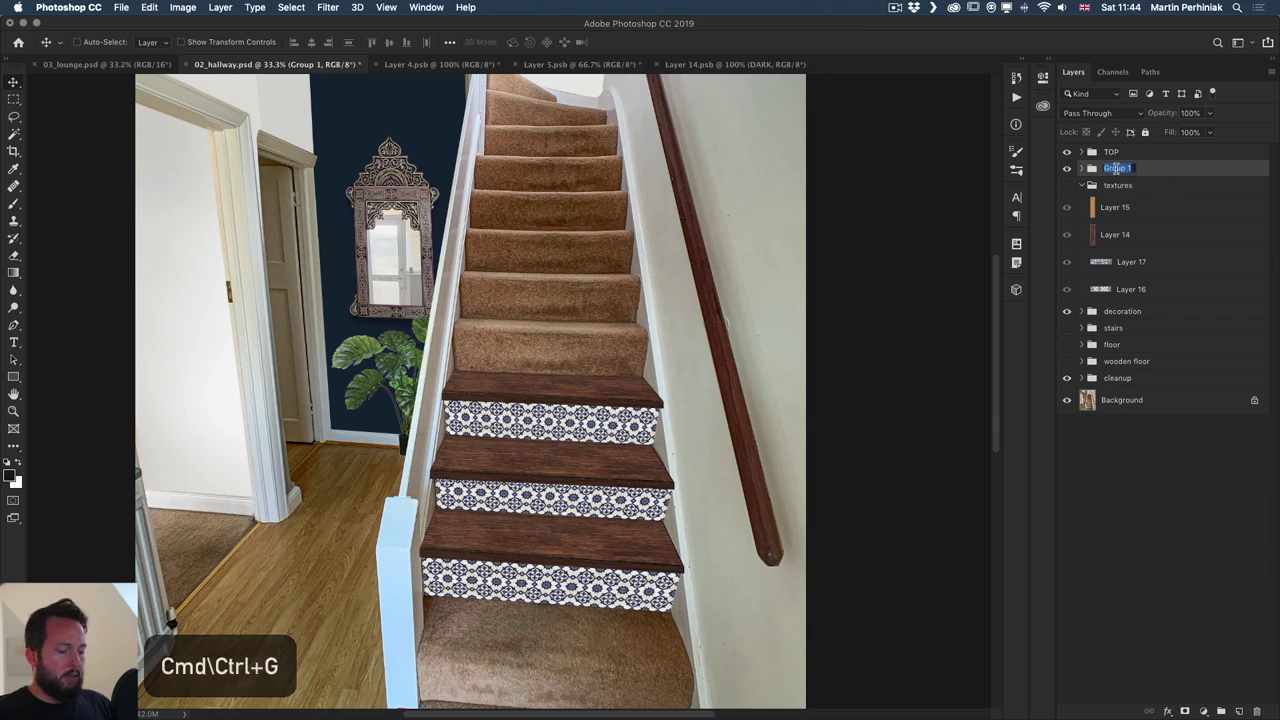
{"action": "type", "text": "FRONT"}
{"action": "key", "text": "Return"}
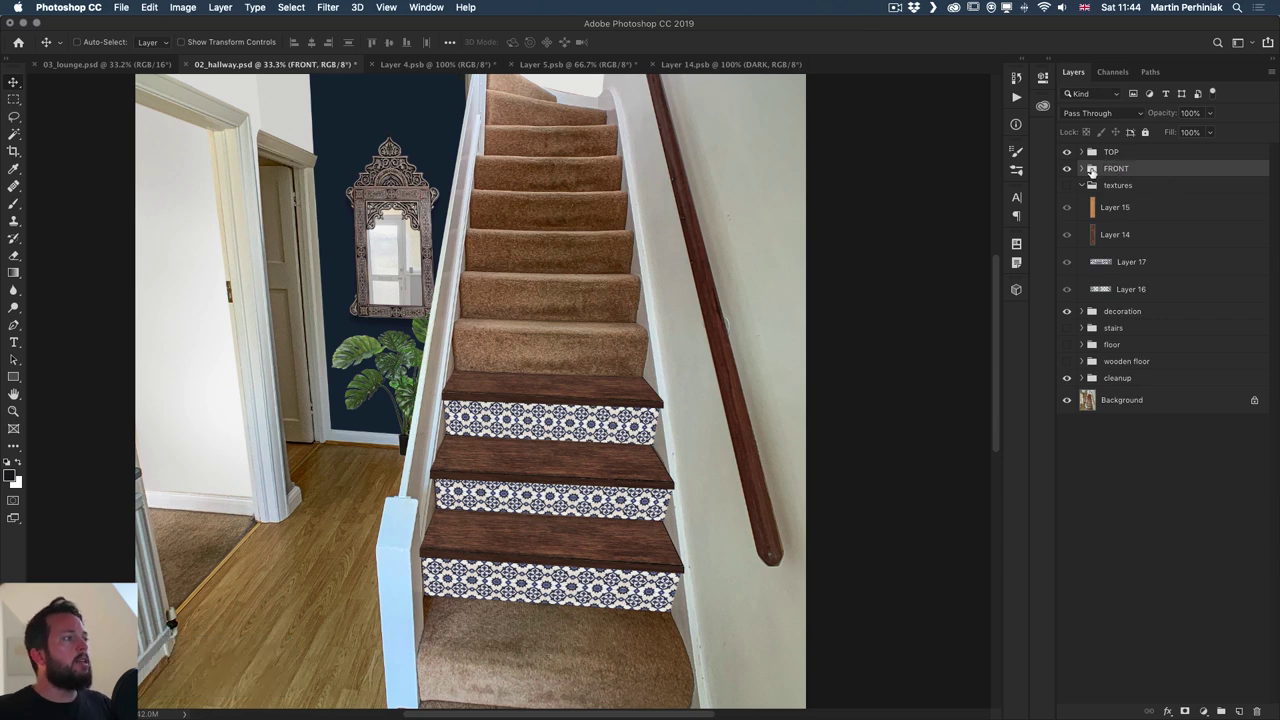
- Toggle the FRONT and TOP groups on and off to compare, then expand FRONT
{"action": "left_click", "coordinate": [1067, 169]}
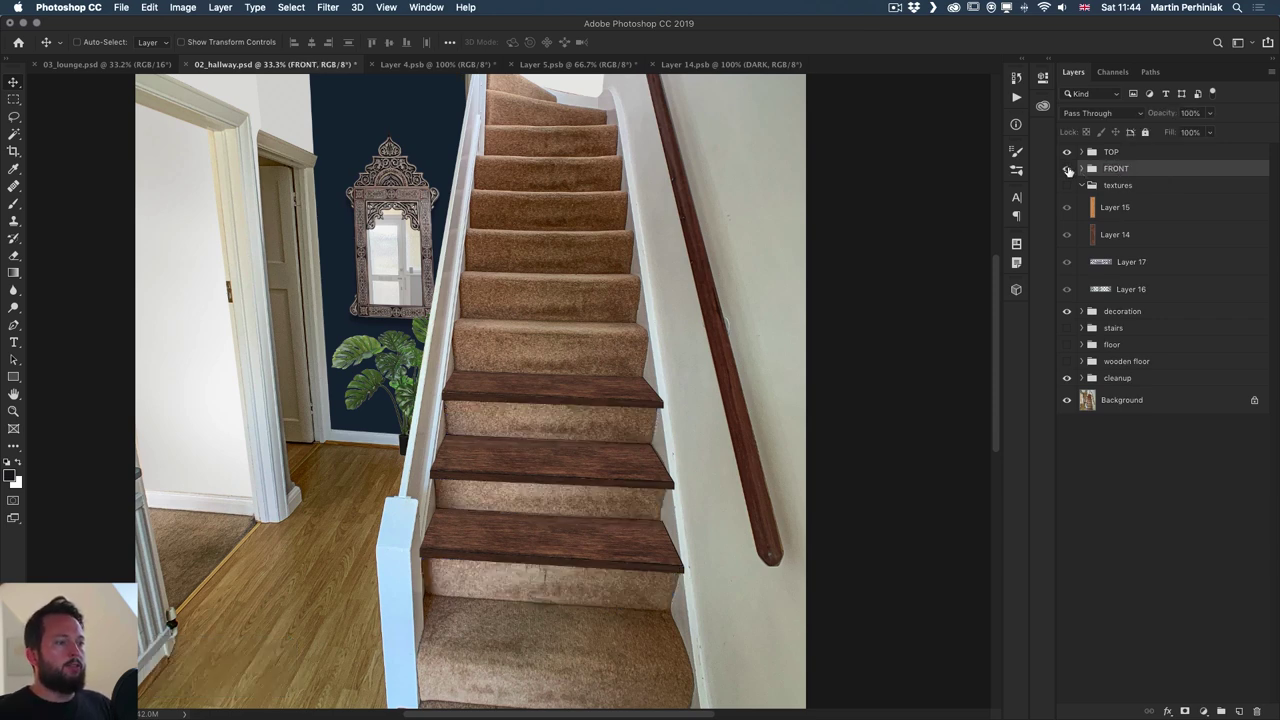
{"action": "left_click", "coordinate": [1067, 169]}
{"action": "left_click", "coordinate": [1066, 152]}
{"action": "left_click", "coordinate": [1066, 169]}
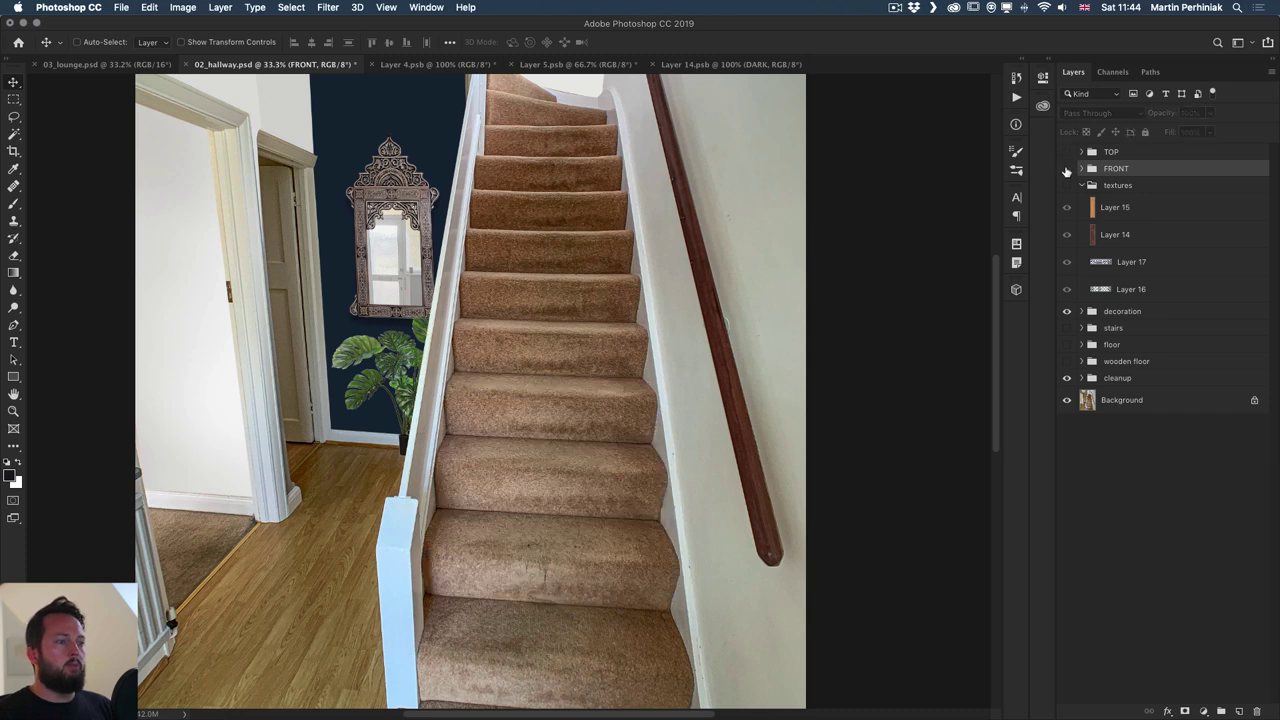
{"action": "left_click", "coordinate": [1066, 169]}
{"action": "left_click", "coordinate": [1066, 152]}
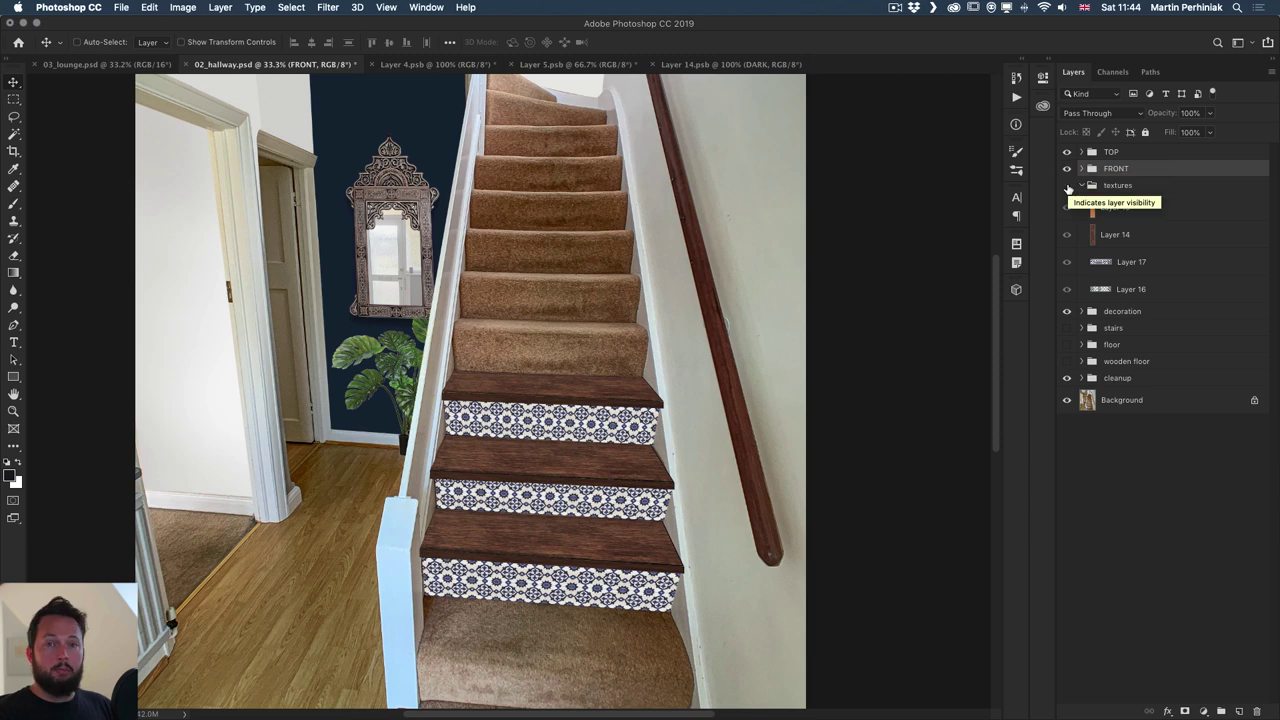
{"action": "left_click", "coordinate": [1080, 169]}
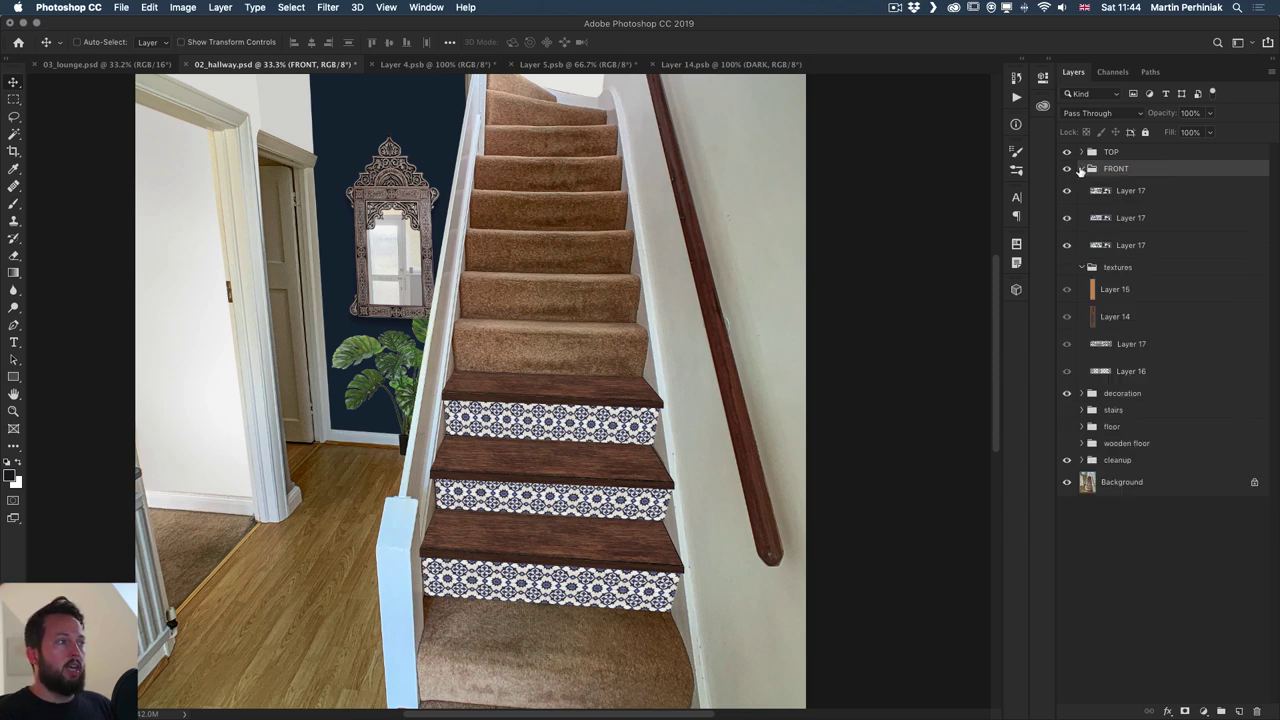
- Move star pattern Layer 16 into FRONT over the top stair, copy it, then delete it
{"action": "scroll", "coordinate": [540, 562], "scroll_direction": "up", "scroll_amount": 2}
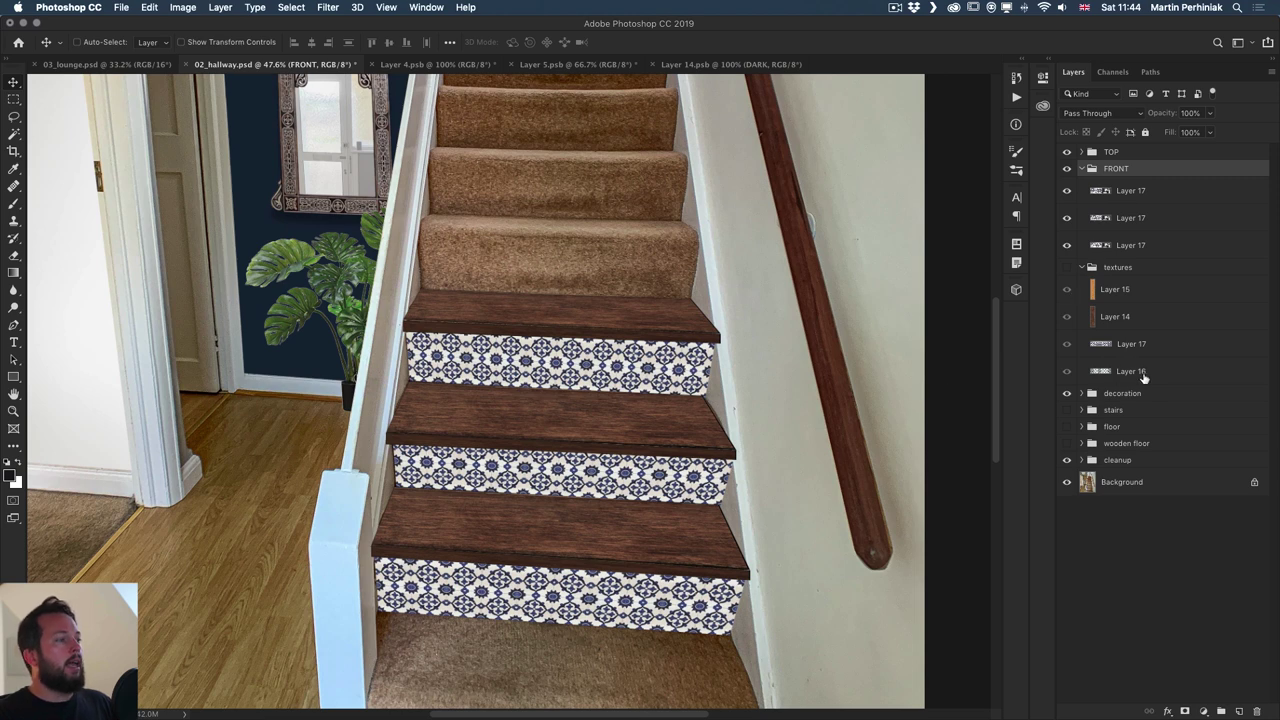
{"action": "left_click_drag", "start_coordinate": [1144, 376], "coordinate": [1136, 182]}
{"action": "left_click_drag", "start_coordinate": [786, 288], "coordinate": [651, 166]}
{"action": "key", "text": "super+c"}
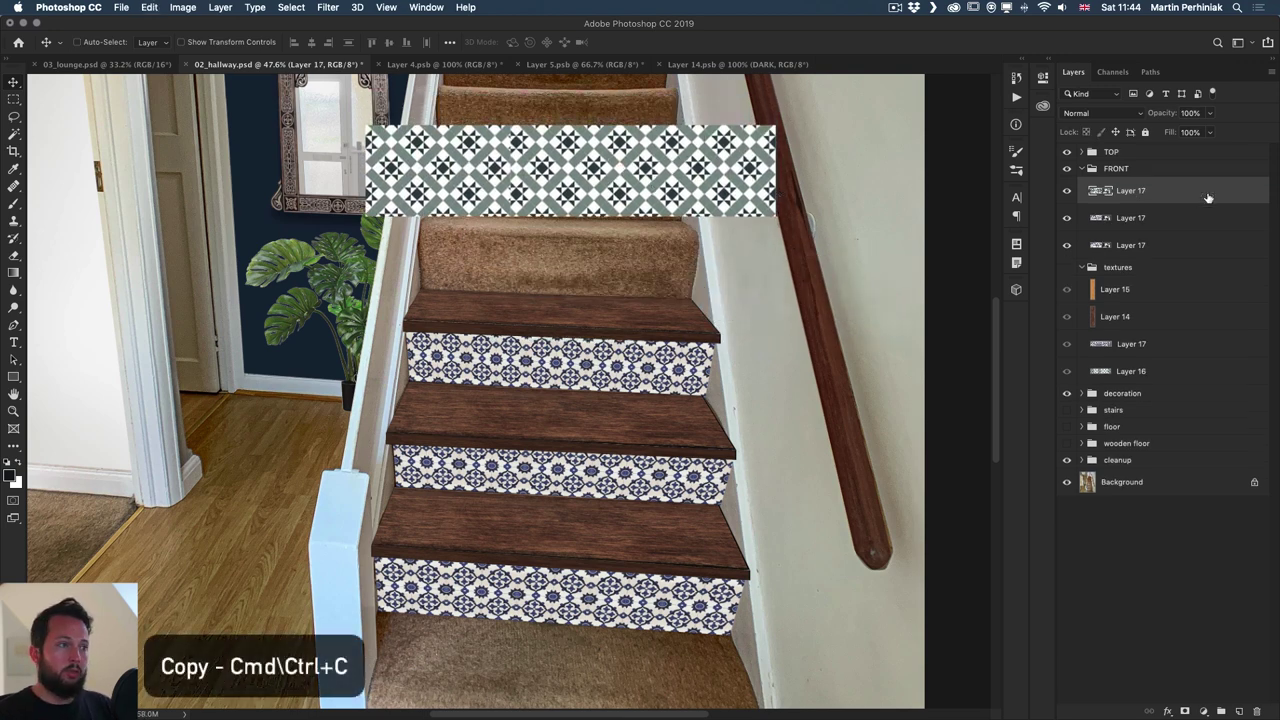
{"action": "key", "text": "Delete"}
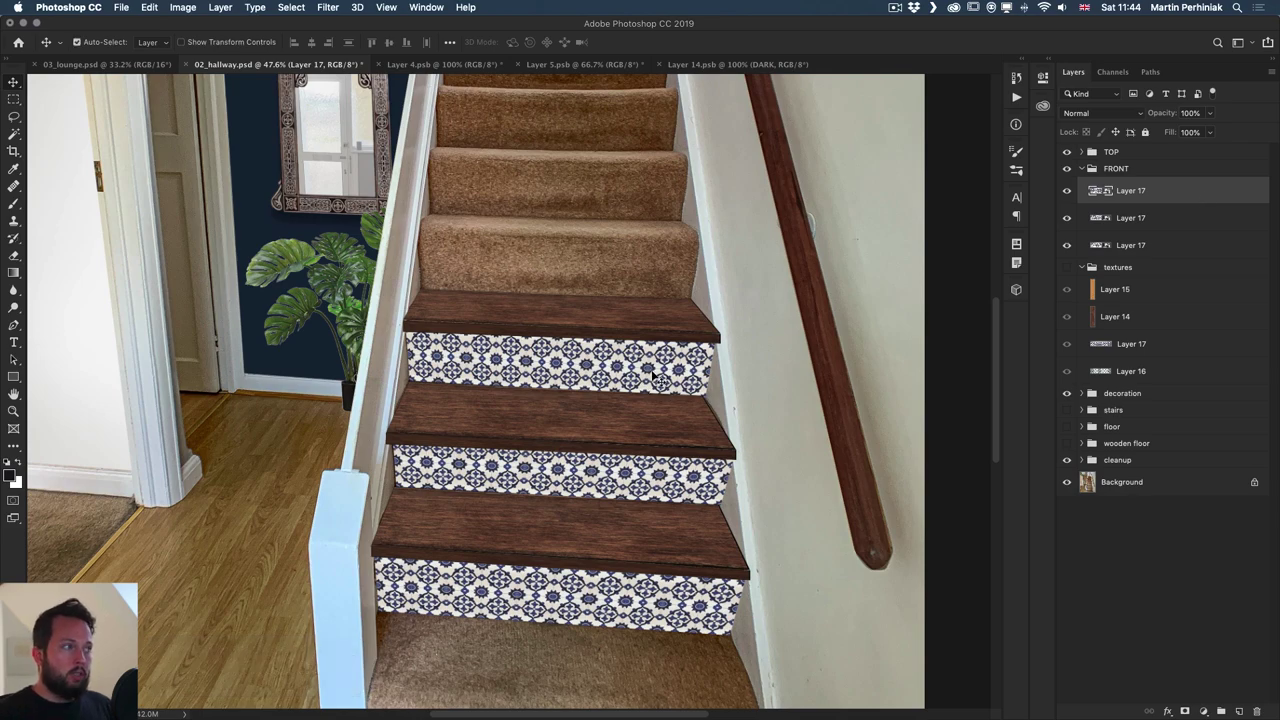
- Paste the star tiles into the Layer 17 smart object, compare visibility, and save
{"action": "double_click", "coordinate": [1104, 192]}
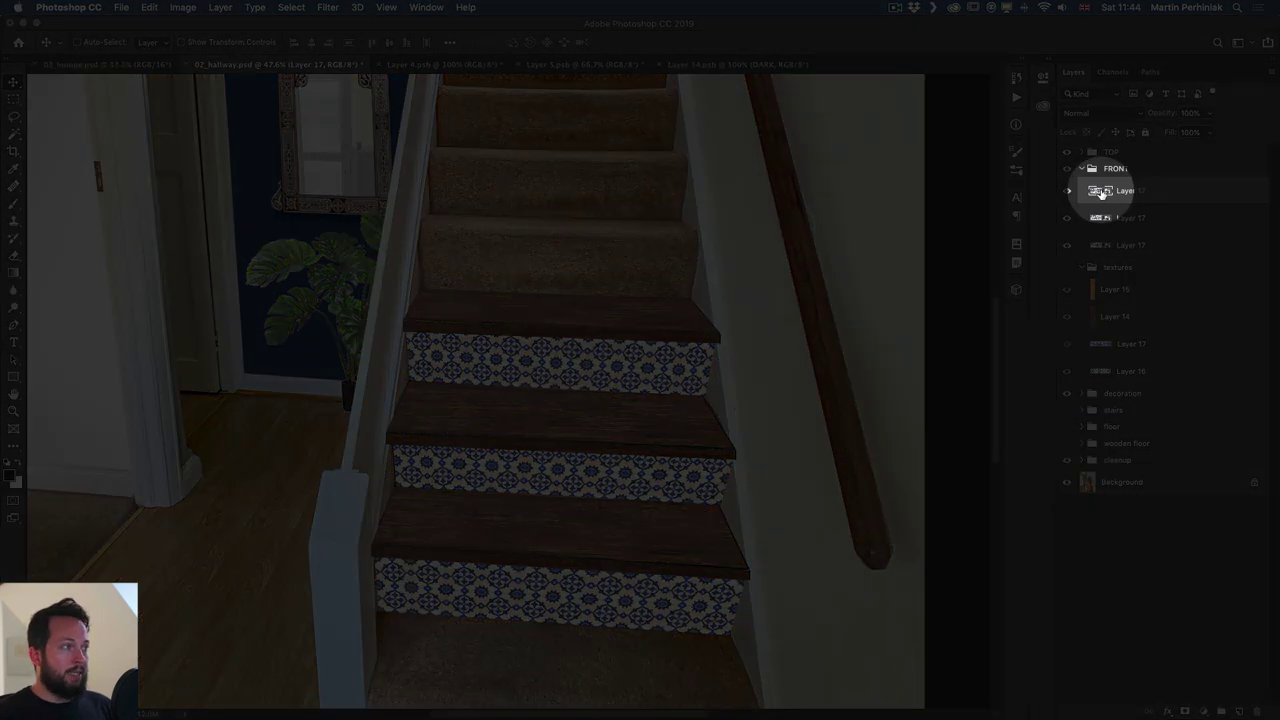
{"action": "key", "text": "super+v"}
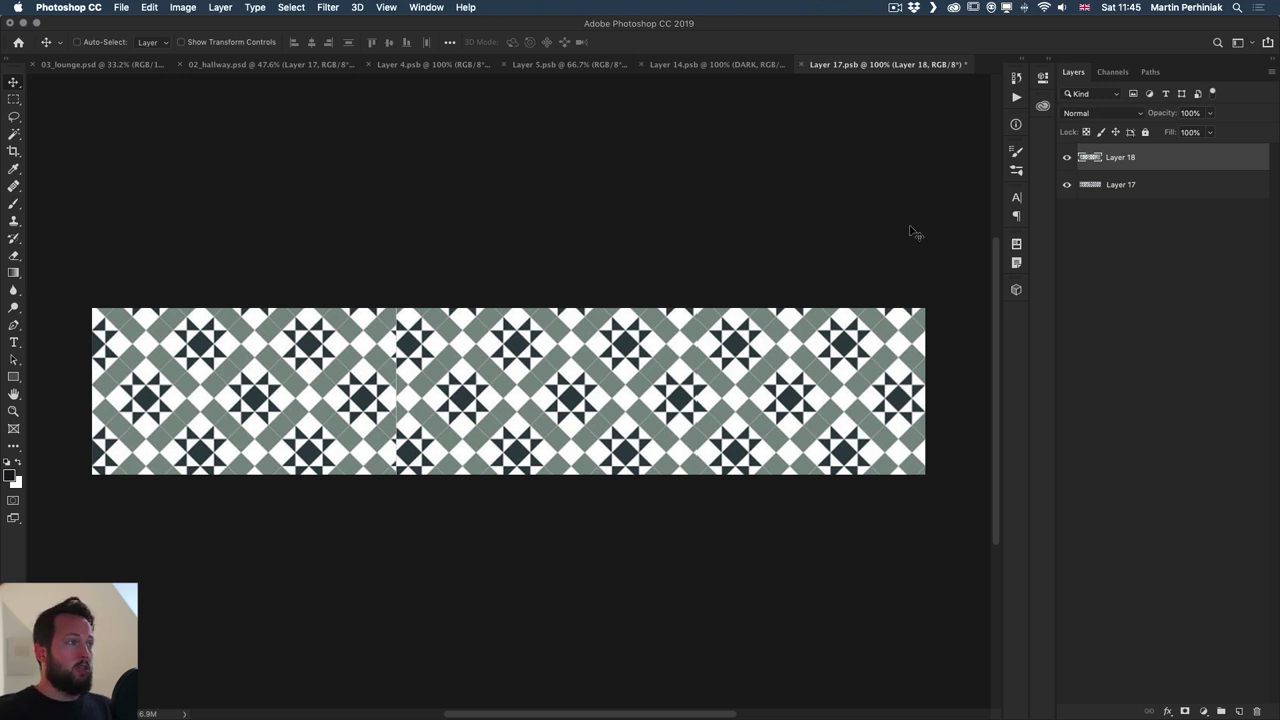
{"action": "left_click", "coordinate": [1067, 158]}
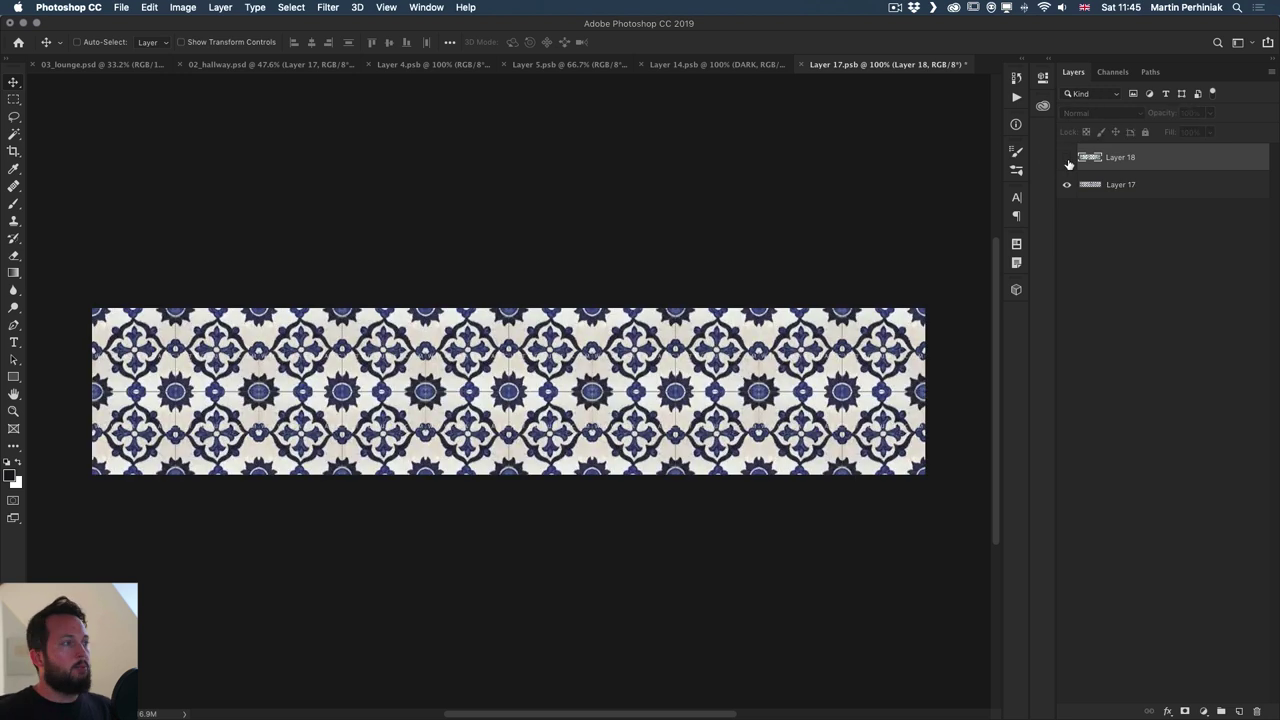
{"action": "left_click", "coordinate": [1067, 158]}
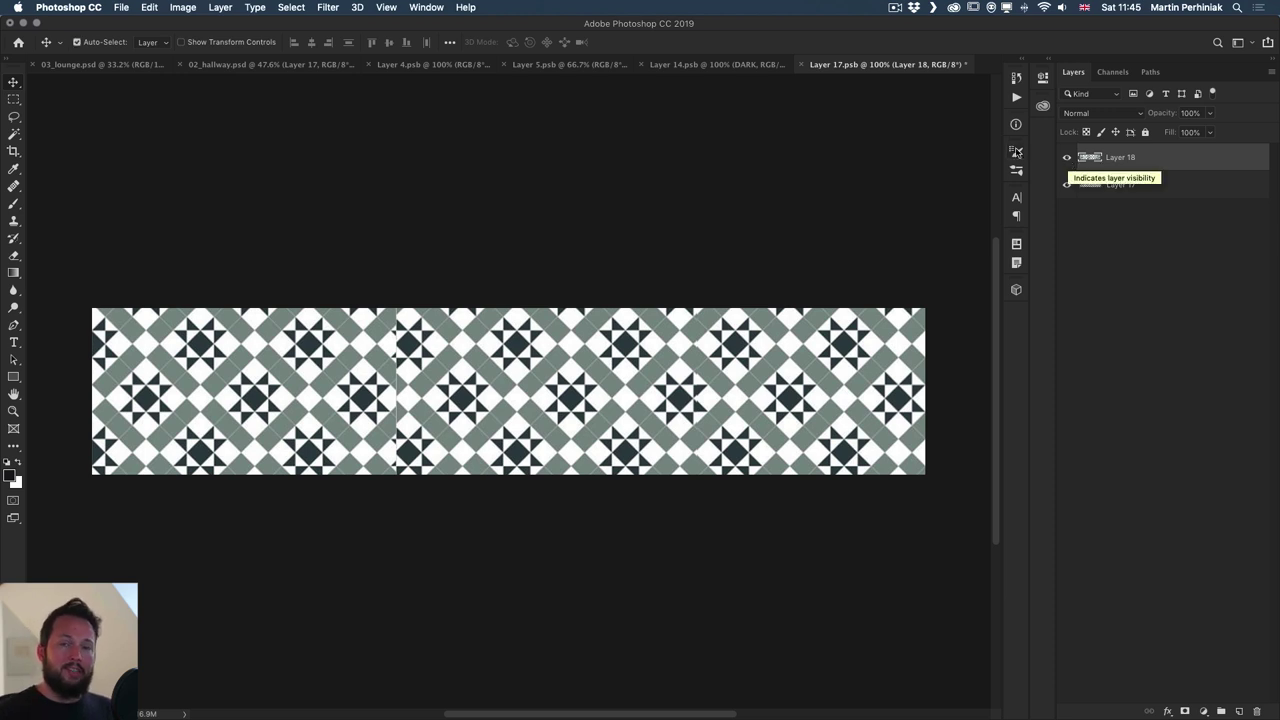
{"action": "key", "text": "super+s"}
- In 02_hallway.psd, check the star-tiled front risers, then collapse and hide the FRONT group
{"action": "left_click", "coordinate": [280, 64]}
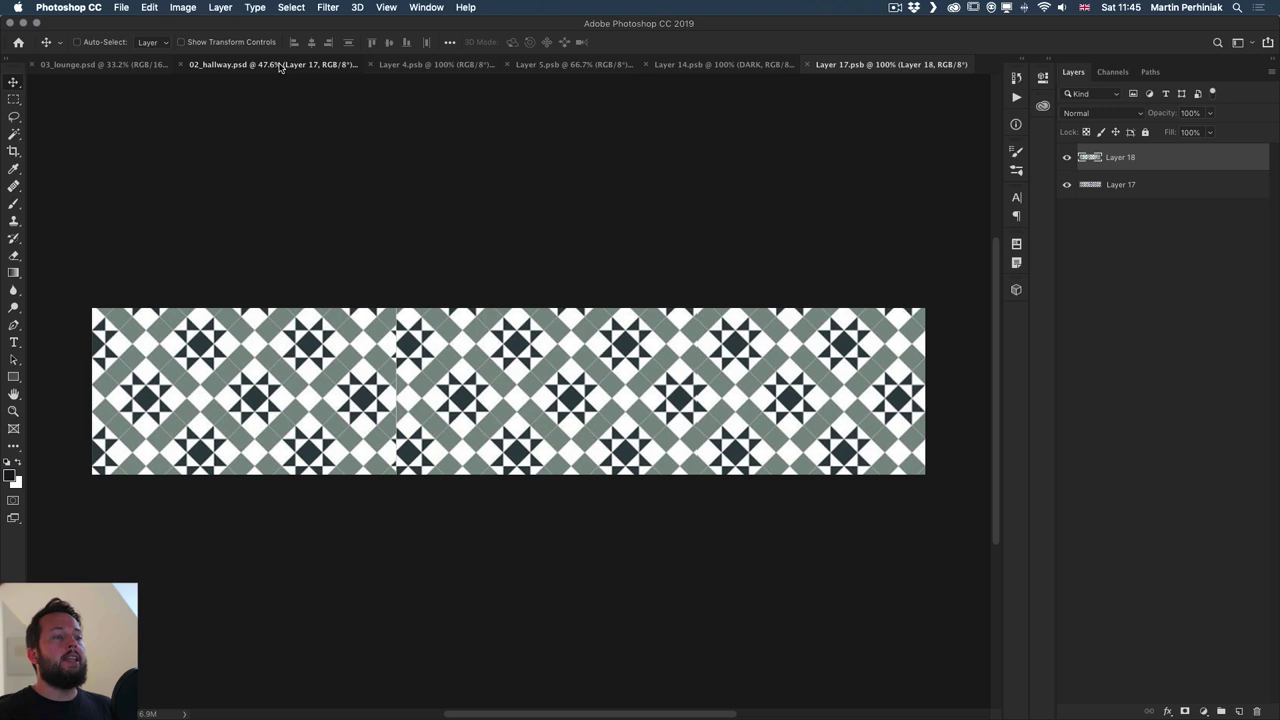
{"action": "scroll", "coordinate": [680, 485], "scroll_direction": "down", "scroll_amount": 2}
{"action": "scroll", "coordinate": [680, 485], "scroll_direction": "down", "scroll_amount": 1}
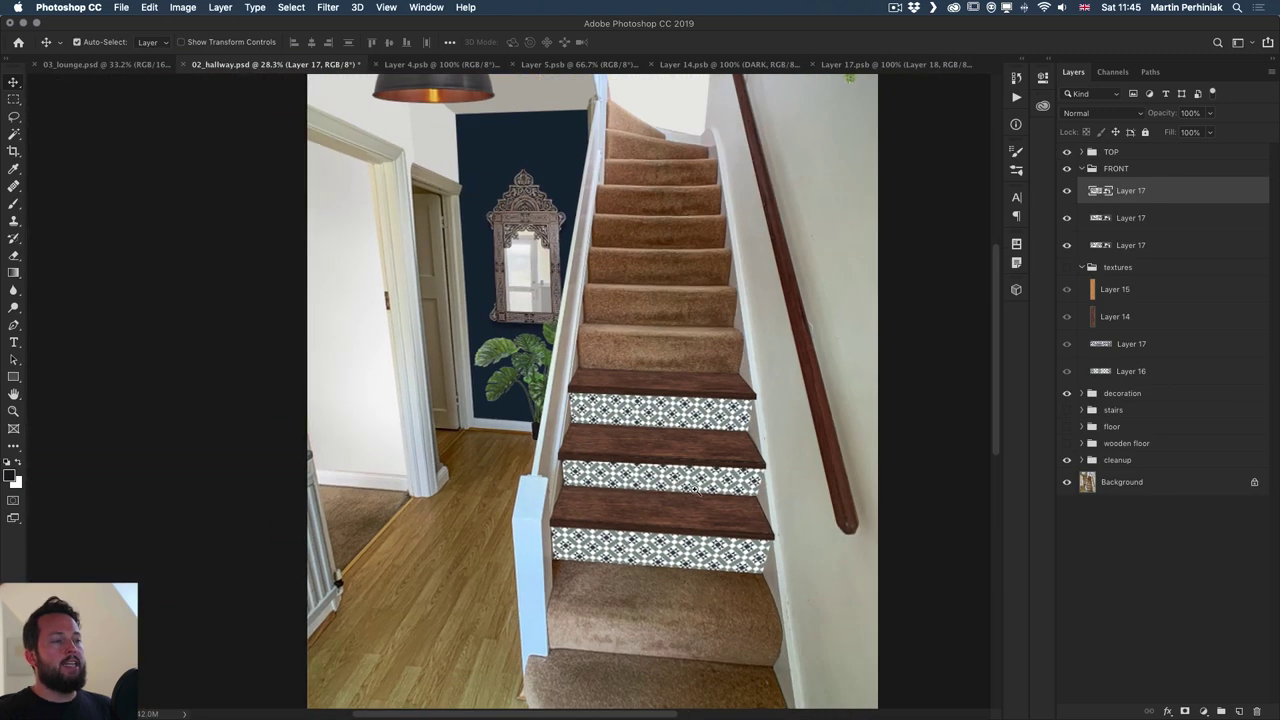
{"action": "scroll", "coordinate": [690, 490], "scroll_direction": "up", "scroll_amount": 2}
{"action": "scroll", "coordinate": [727, 485], "scroll_direction": "down", "scroll_amount": 1}
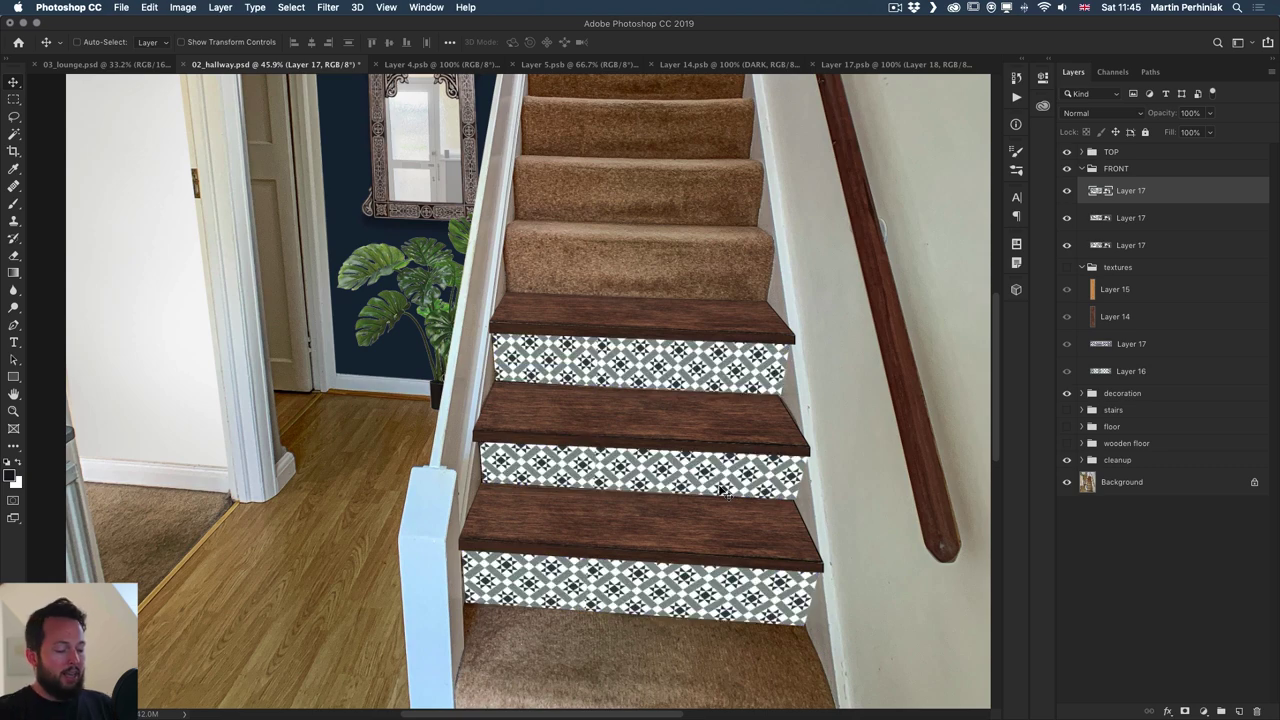
{"action": "scroll", "coordinate": [727, 490], "scroll_direction": "down", "scroll_amount": 3}
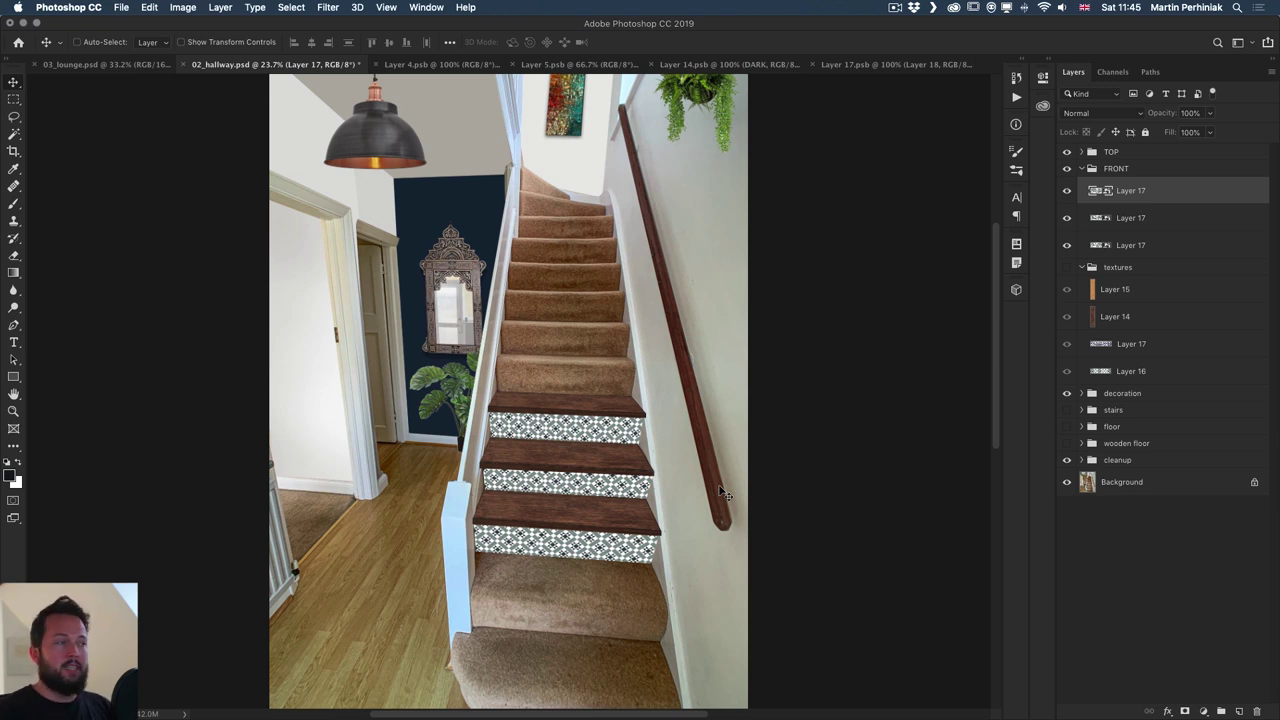
{"action": "left_click", "coordinate": [1081, 168]}
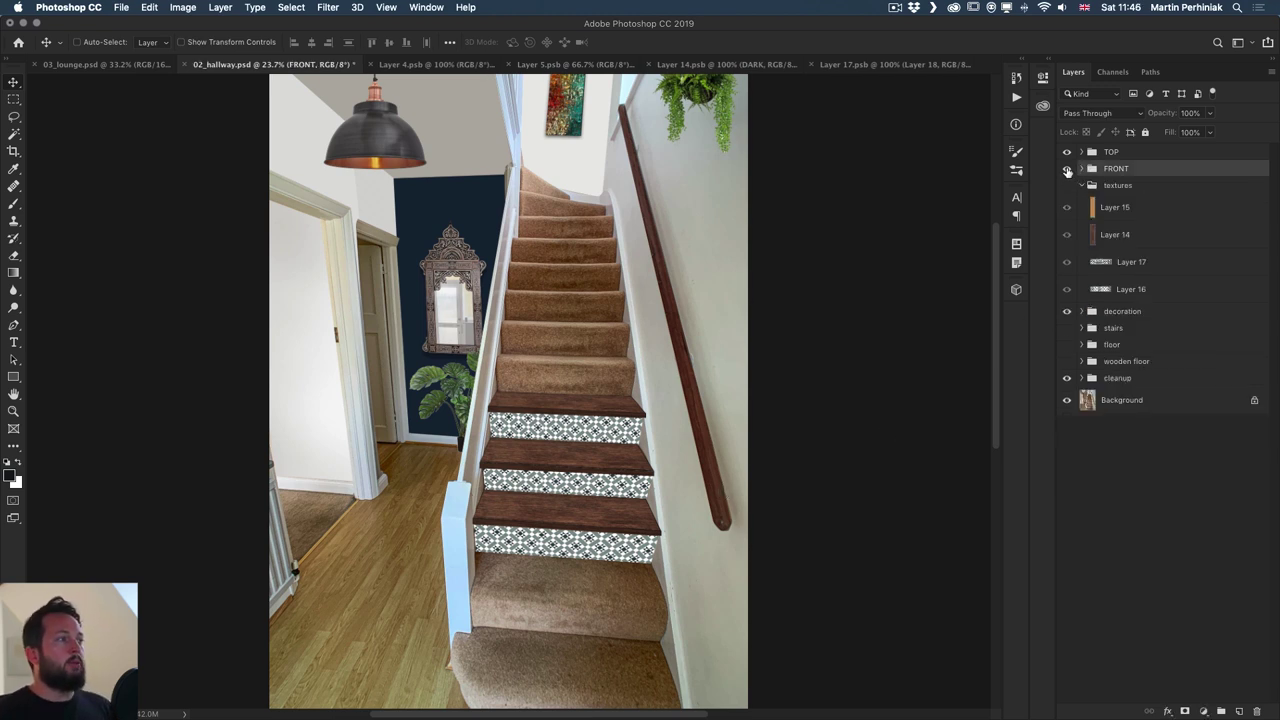
{"action": "left_click", "coordinate": [1067, 169]}
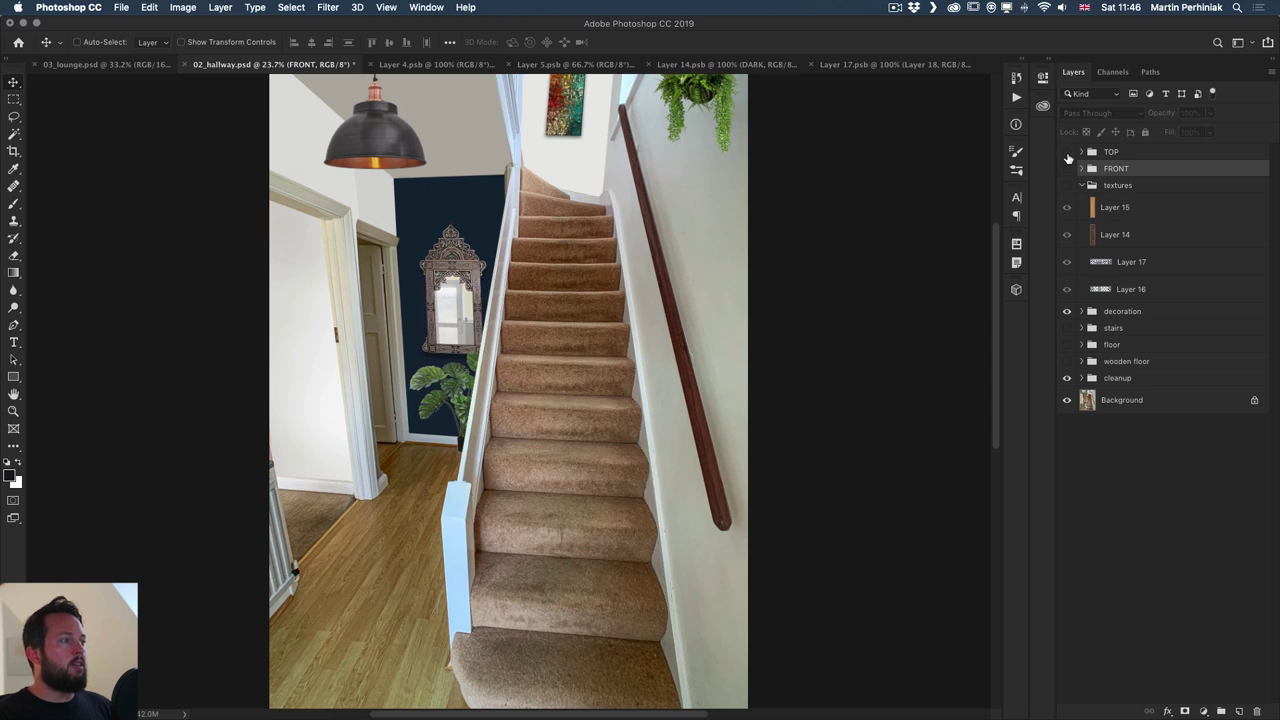
- Make the stairs group visible to show wooden treads and blue-tiled risers
{"action": "left_click", "coordinate": [1066, 328]}
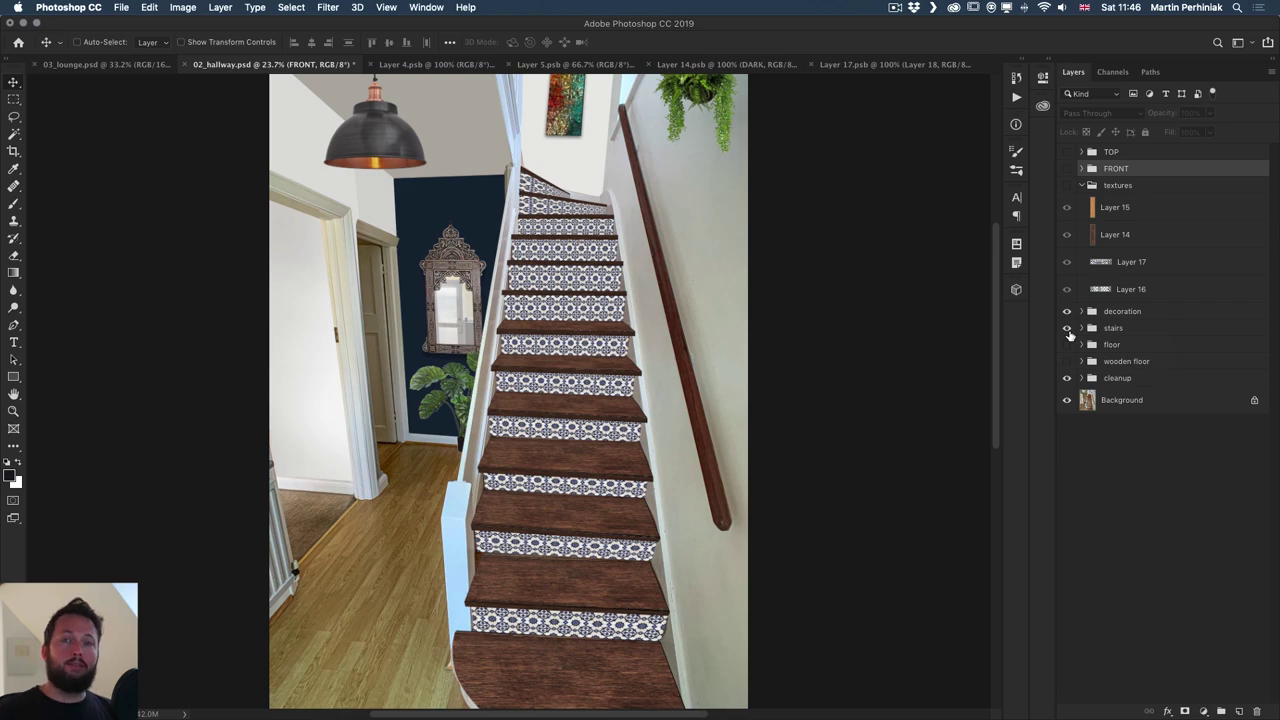
- Turn one riser Layer 4 into an independent copy with New Smart Object via Copy
{"action": "left_click", "coordinate": [559, 290], "text": "super"}
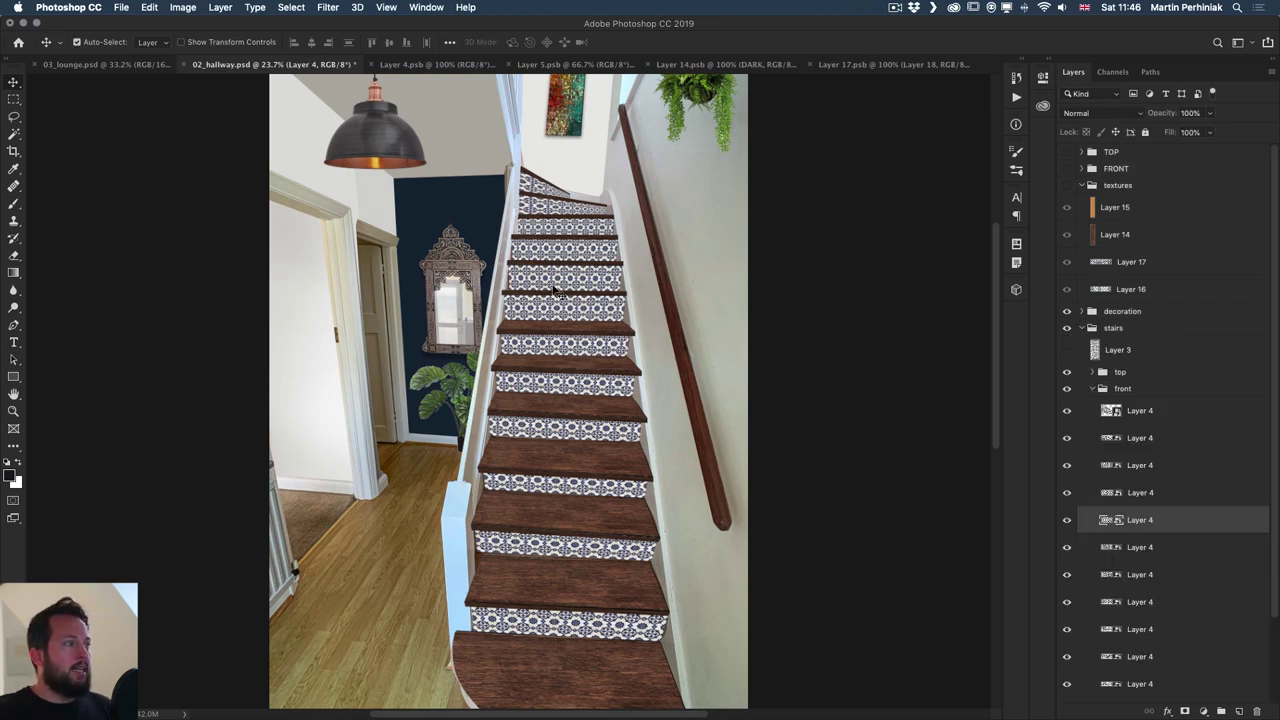
{"action": "scroll", "coordinate": [560, 285], "scroll_direction": "up", "scroll_amount": 5}
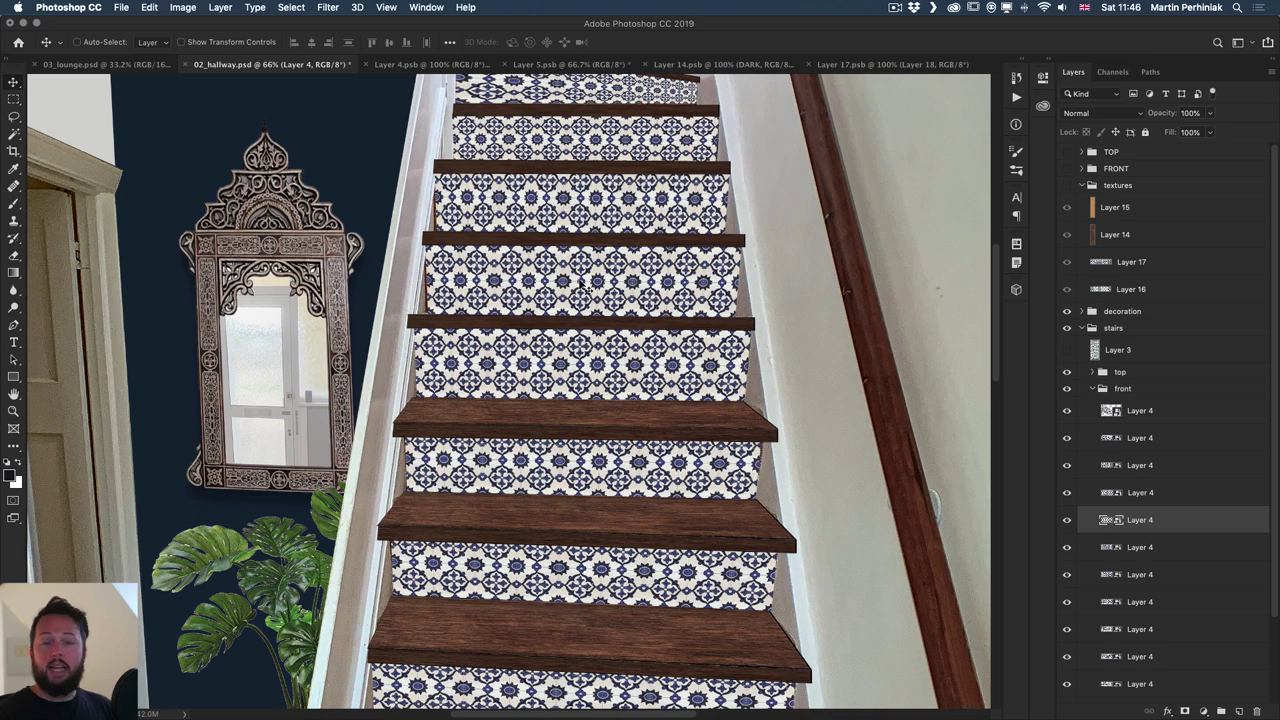
{"action": "right_click", "coordinate": [1131, 522]}
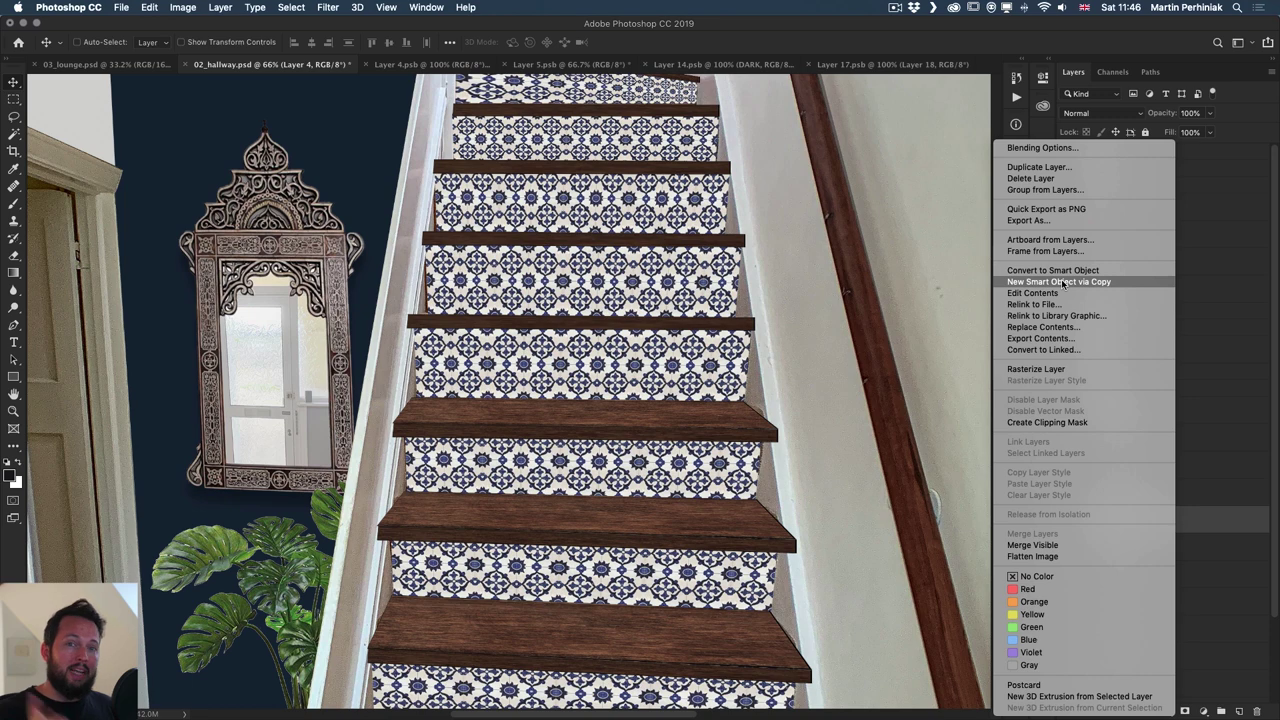
{"action": "left_click", "coordinate": [1062, 284]}
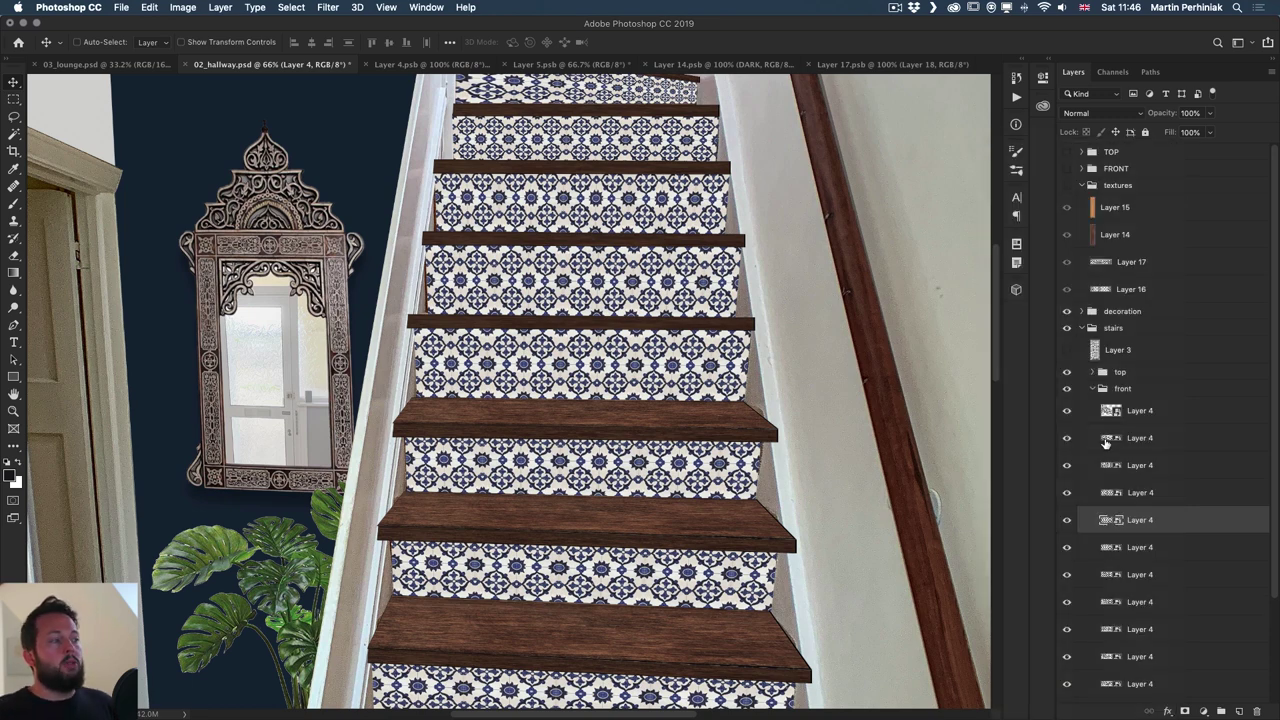
- Find the copied riser in the image and give it a red colour label
{"action": "left_click", "coordinate": [1140, 546]}
{"action": "left_click", "coordinate": [1165, 521]}
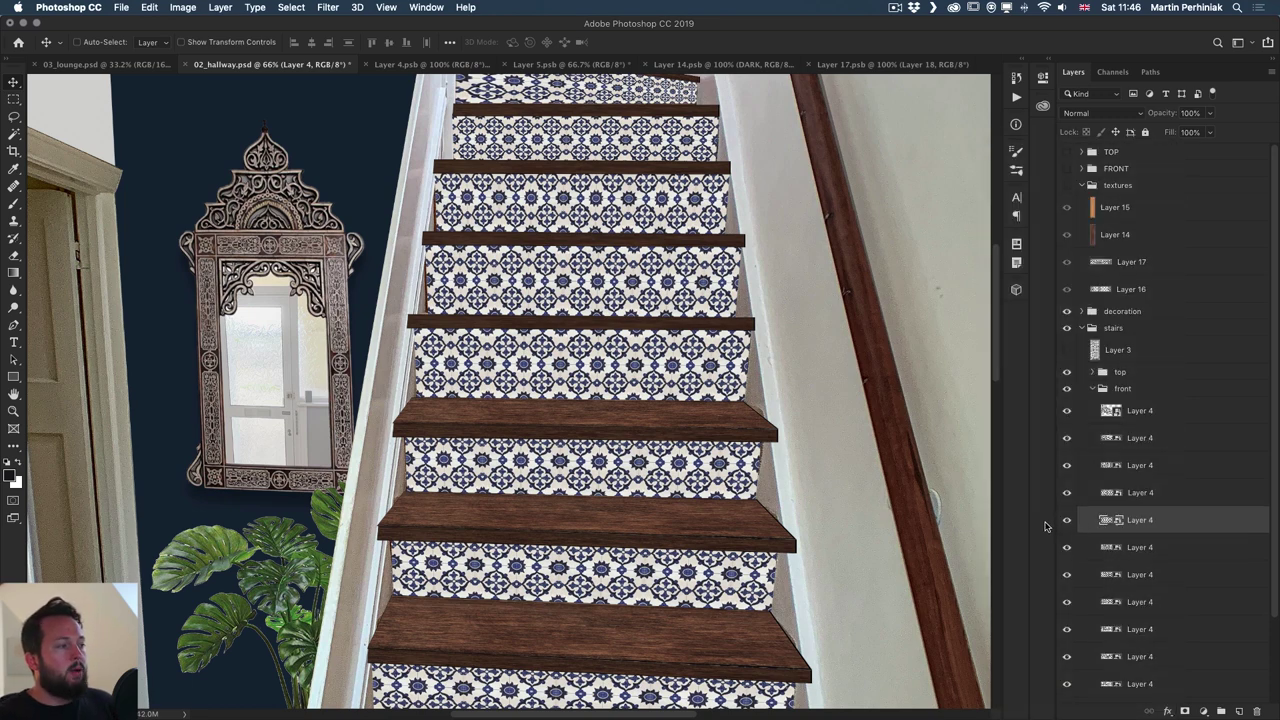
{"action": "left_click", "coordinate": [1067, 520]}
{"action": "left_click", "coordinate": [1068, 522]}
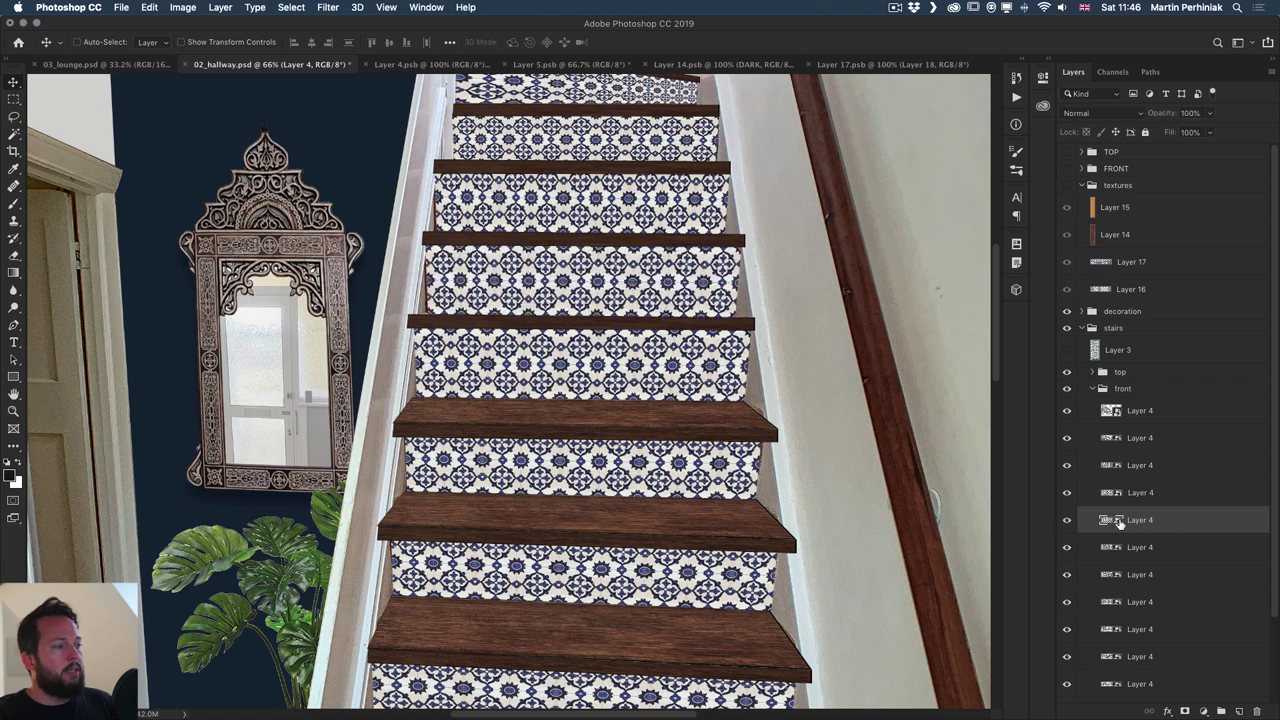
{"action": "right_click", "coordinate": [1185, 522]}
{"action": "left_click", "coordinate": [1099, 589]}
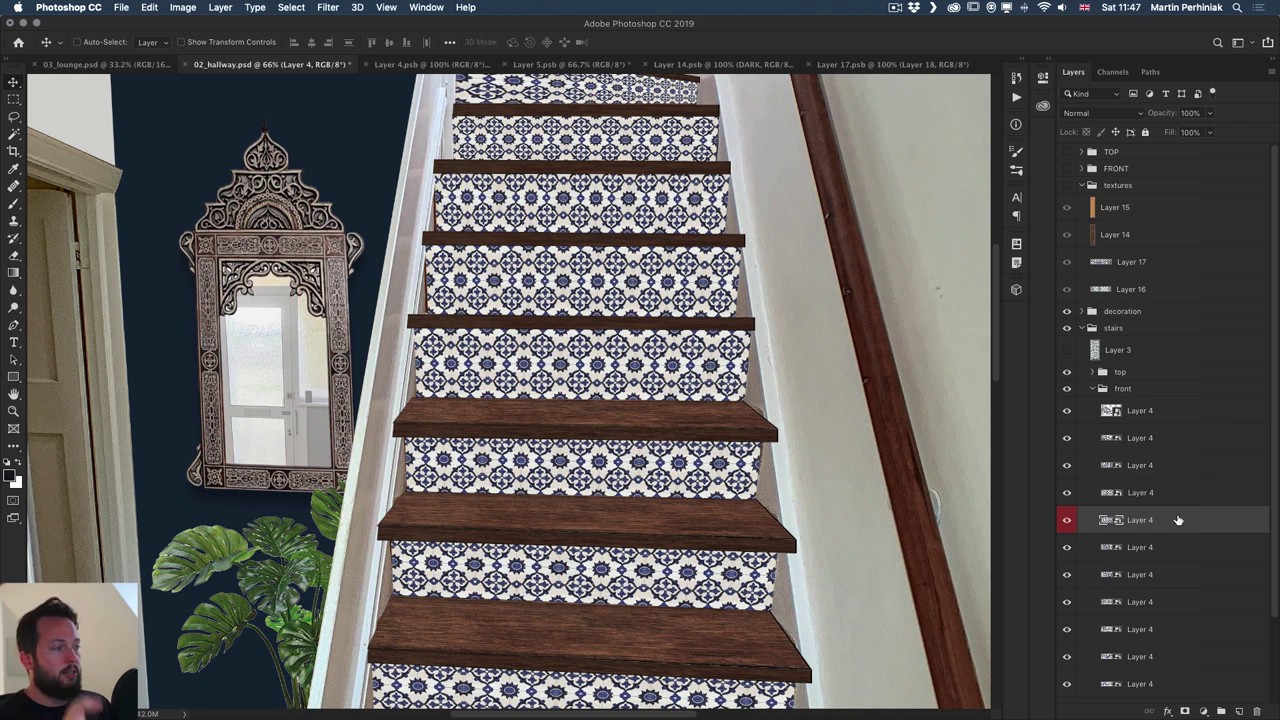
- Inside the detached riser's Layer 41.psb, show only the Moroccan tile pattern and save
{"action": "double_click", "coordinate": [1113, 525]}
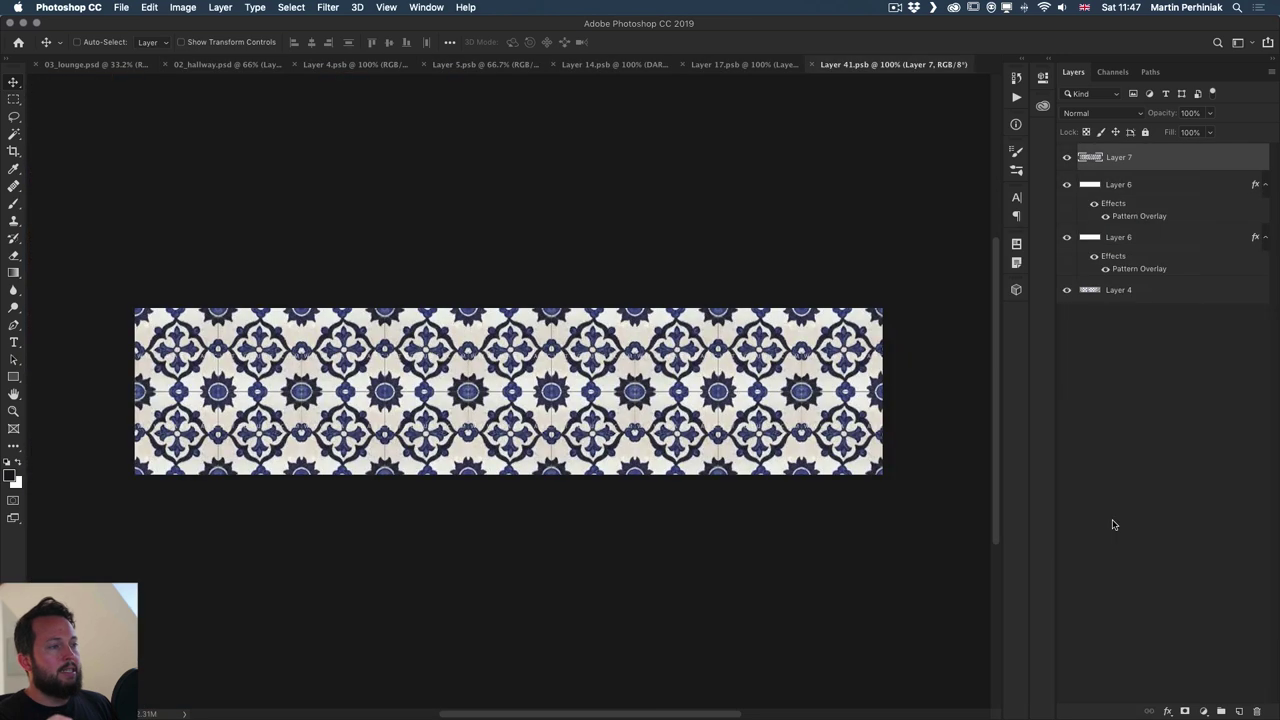
{"action": "left_click_drag", "start_coordinate": [1066, 161], "coordinate": [1066, 237]}
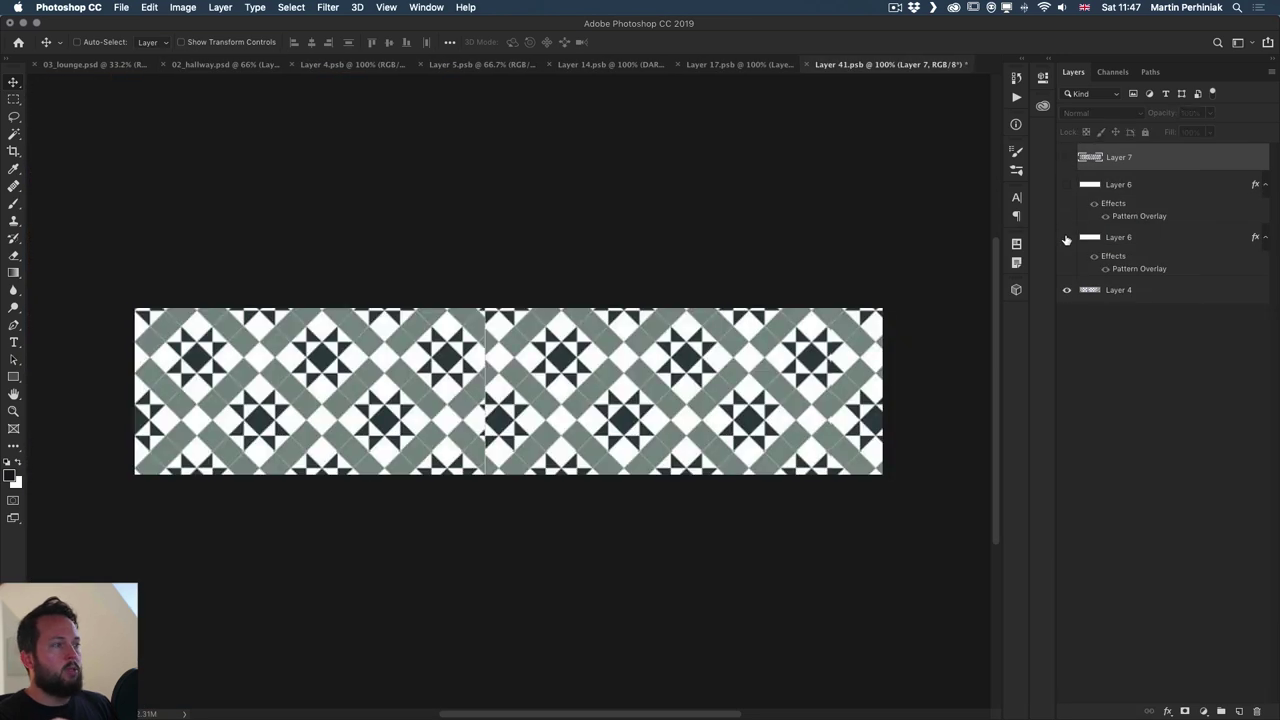
{"action": "left_click", "coordinate": [1066, 238]}
{"action": "left_click", "coordinate": [1066, 238]}
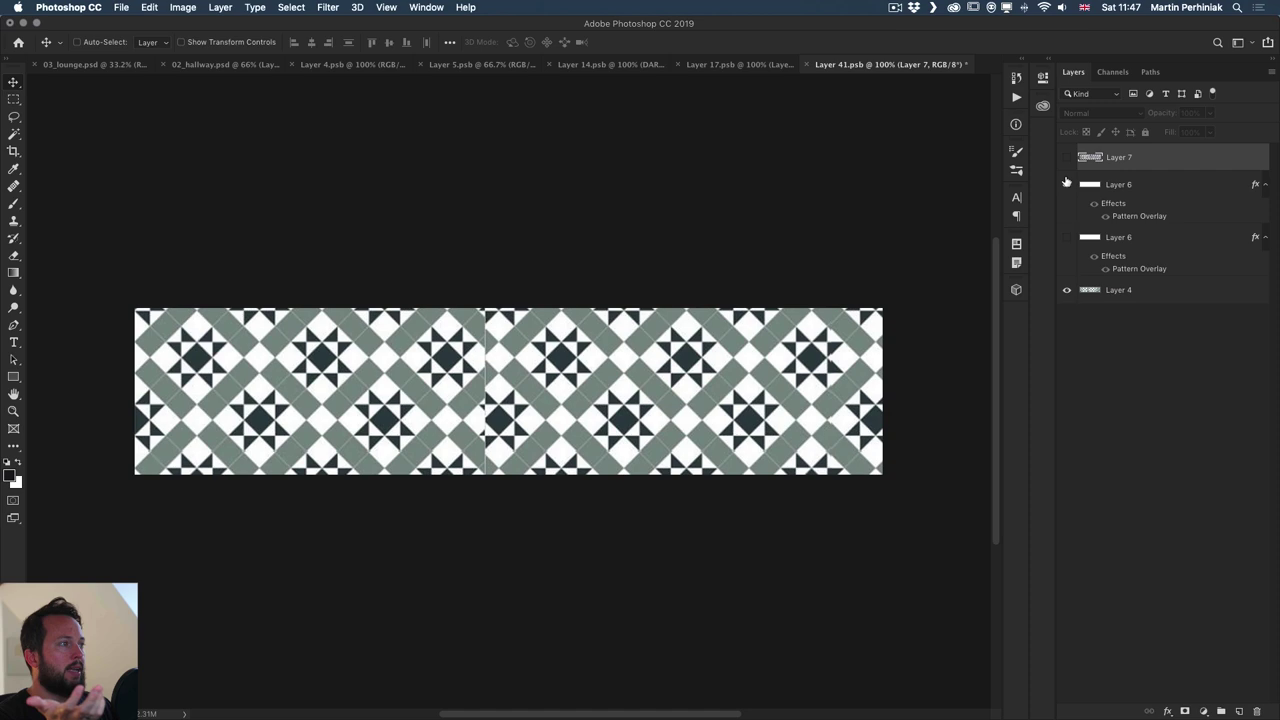
{"action": "left_click", "coordinate": [1066, 184]}
{"action": "key", "text": "super+s"}
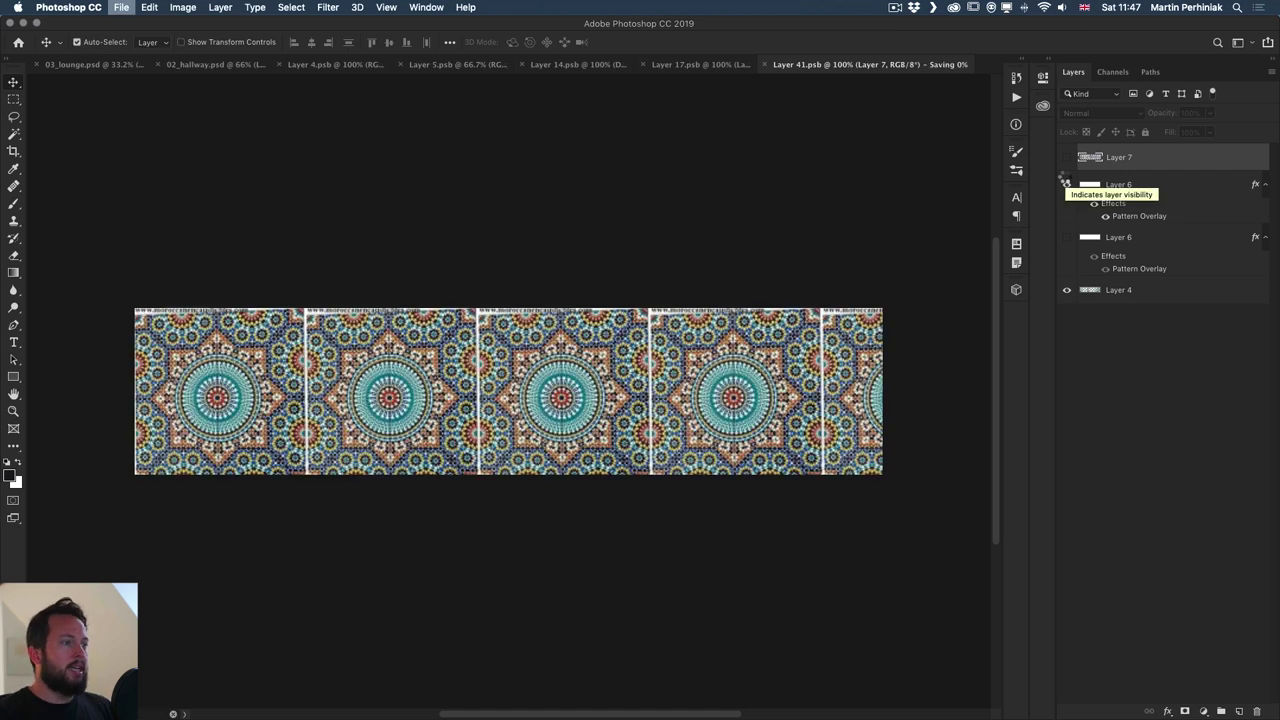
{"action": "key", "text": "super+w"}
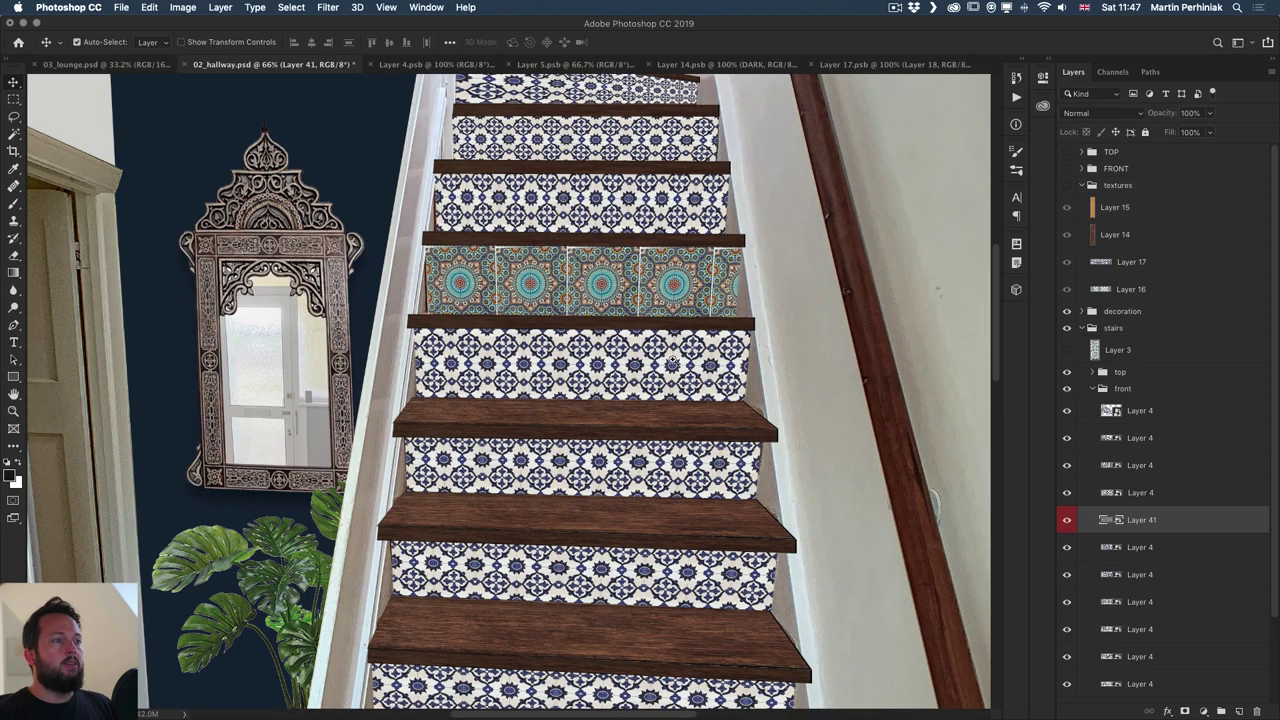
{"action": "scroll", "coordinate": [658, 366], "scroll_direction": "down", "scroll_amount": 2}
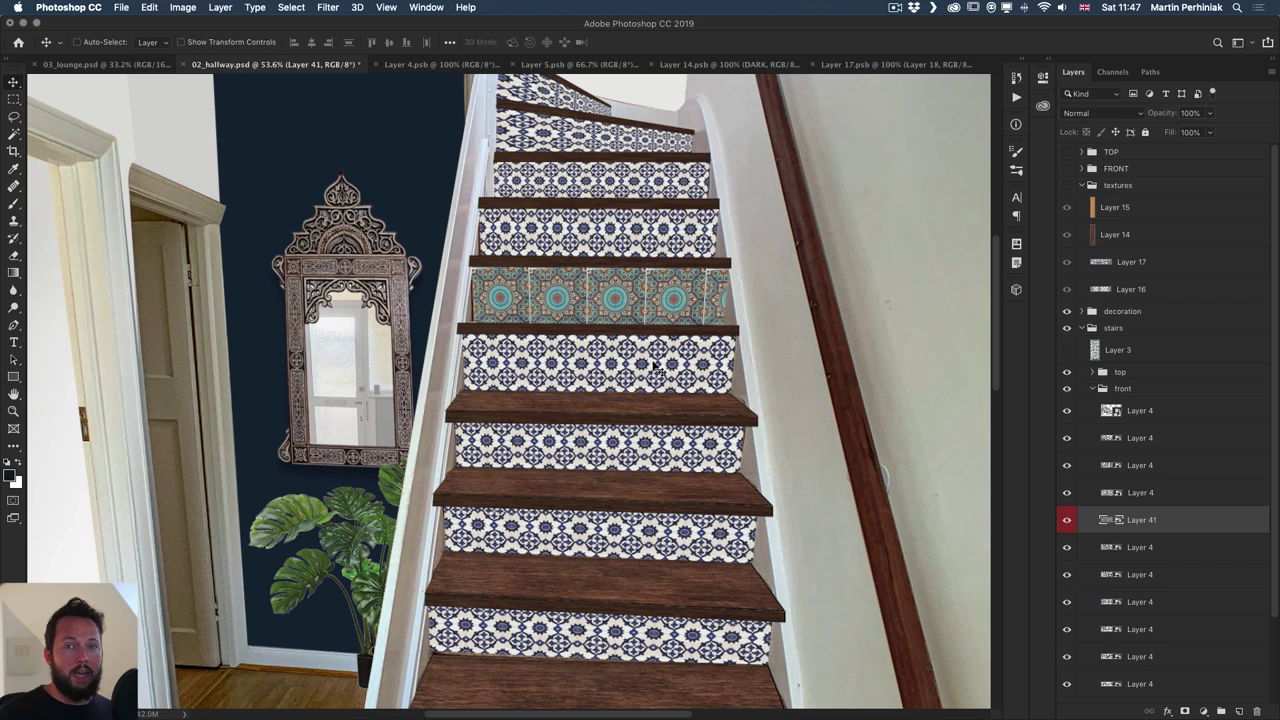
{"action": "key", "text": "super+0"}
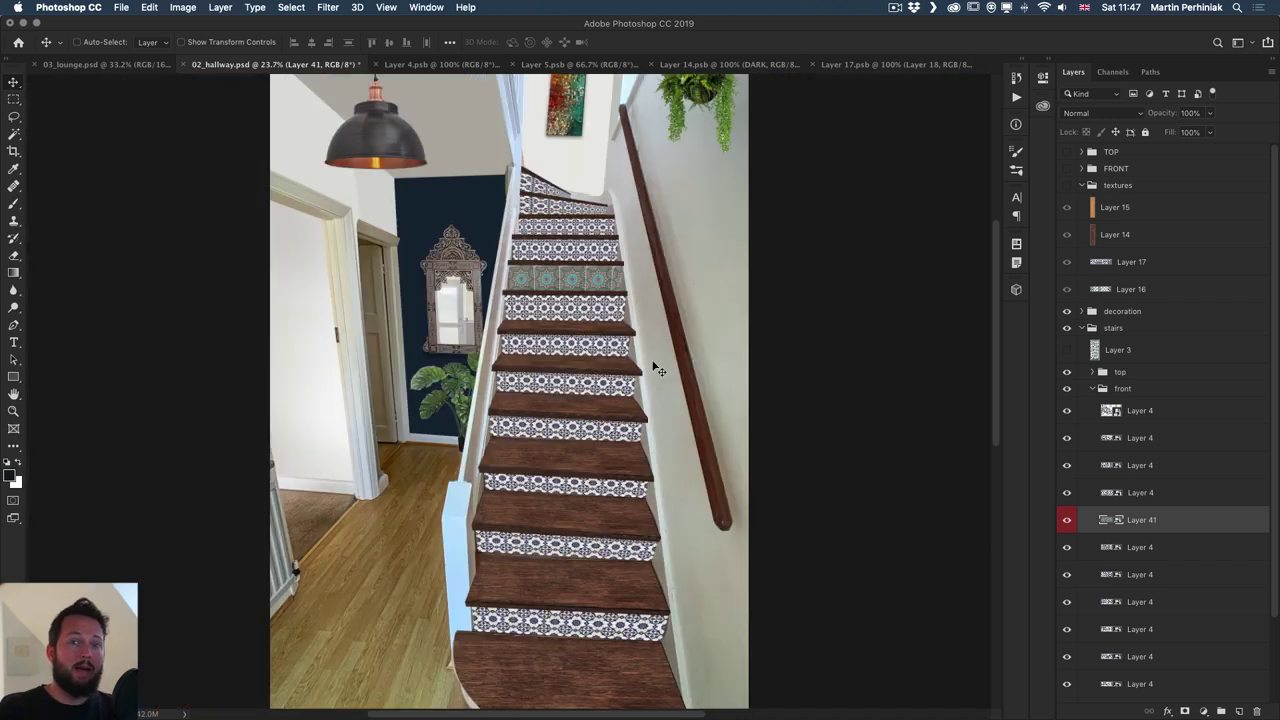